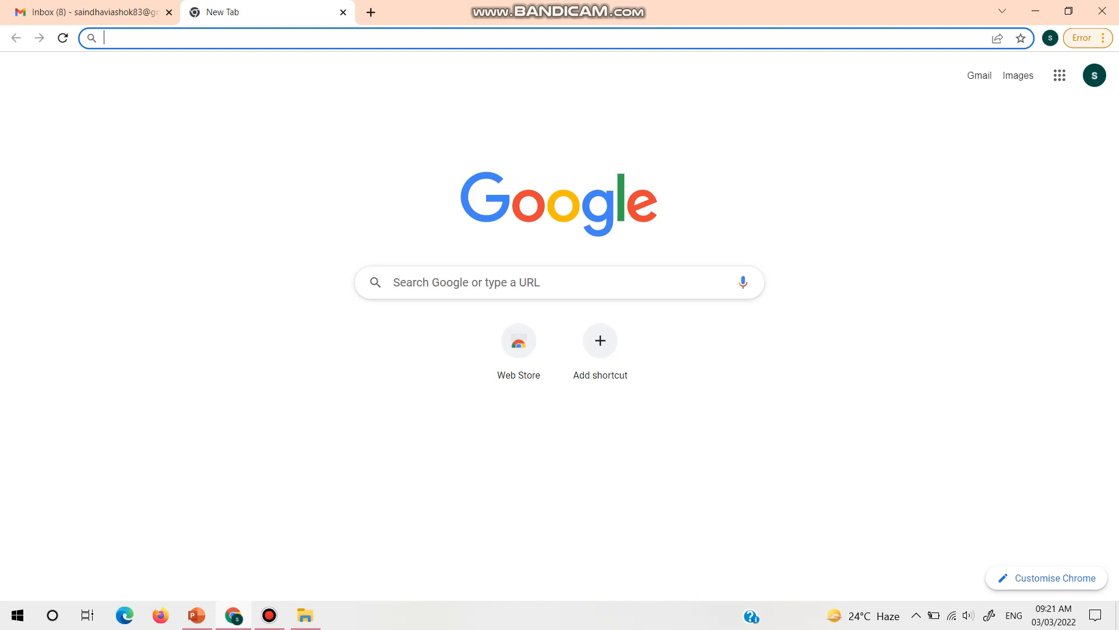
Search Google for 'l&t construction' and open the L&T Construction site at lntecc.com
type("L")
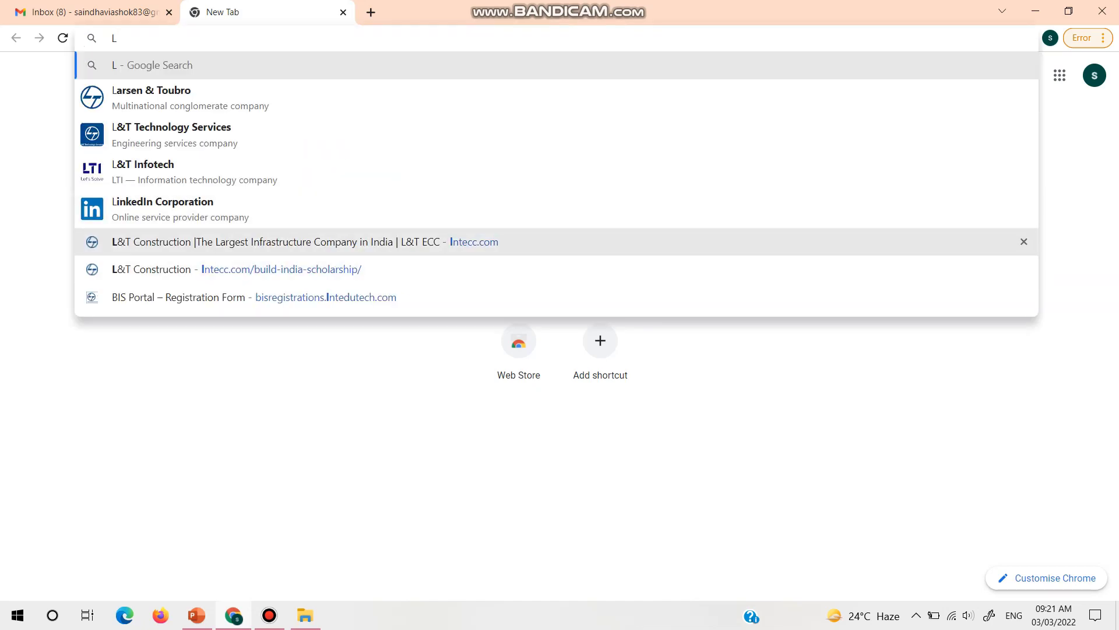
type("&t")
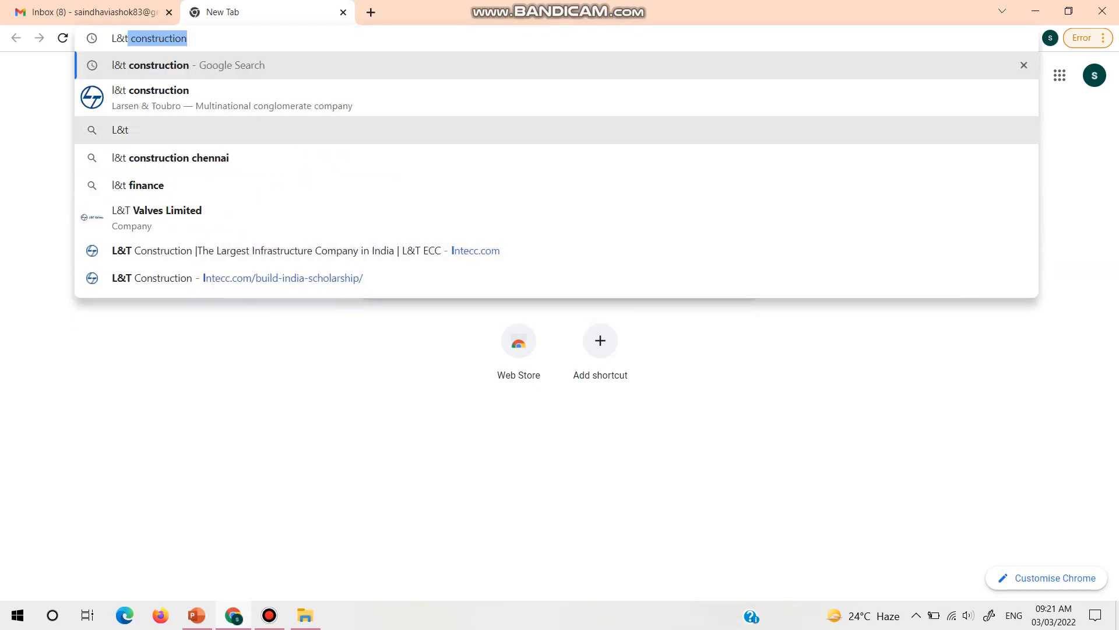
key("Return")
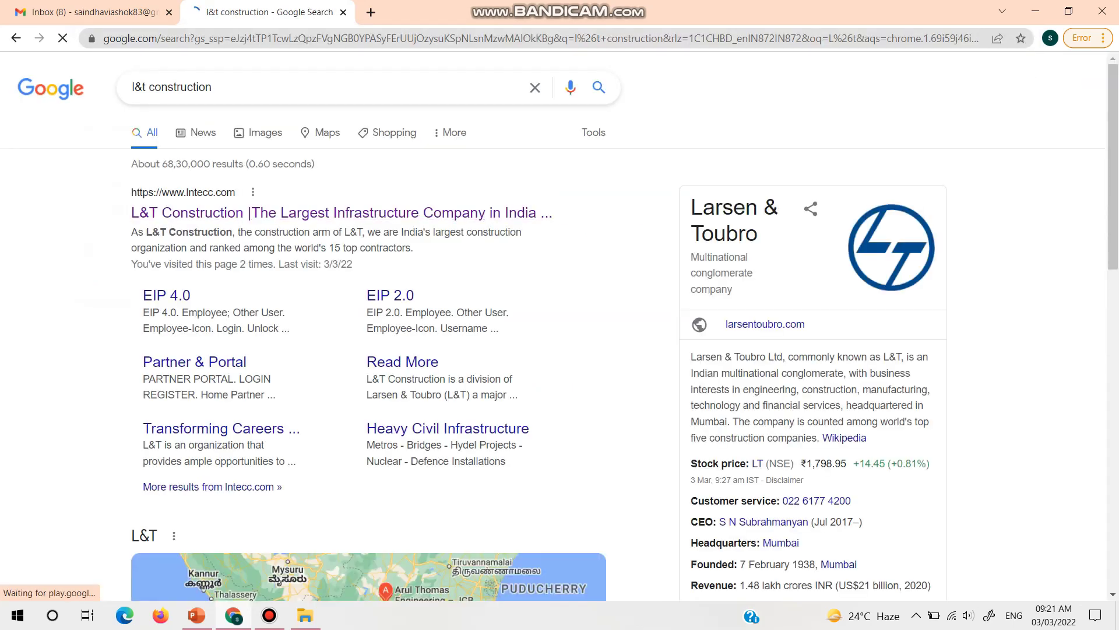
left_click(342, 212)
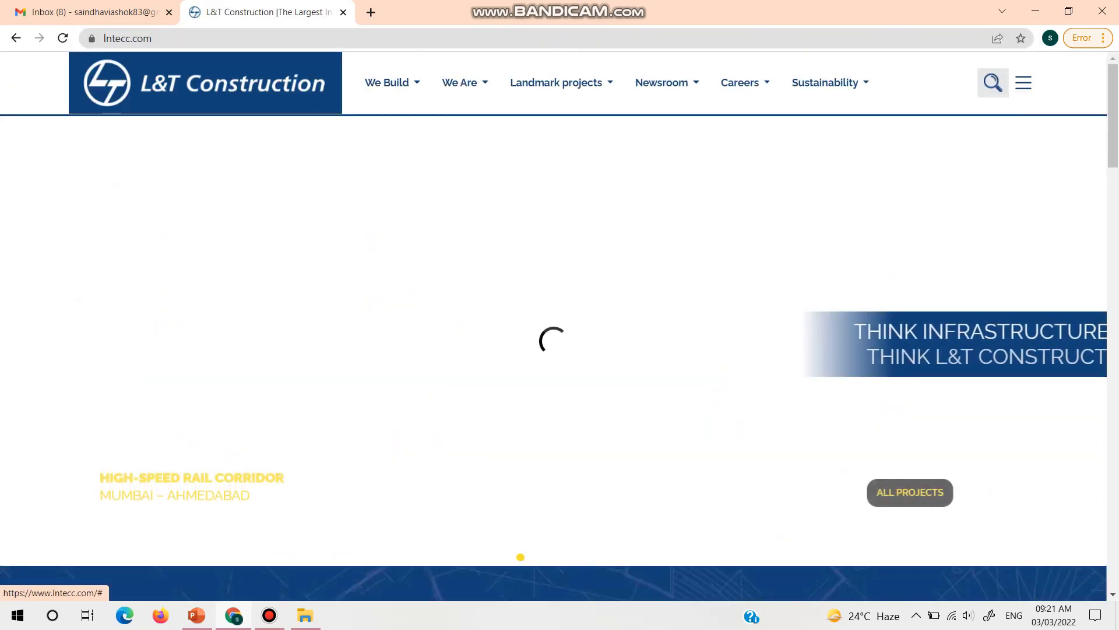
mouse_move(740, 83)
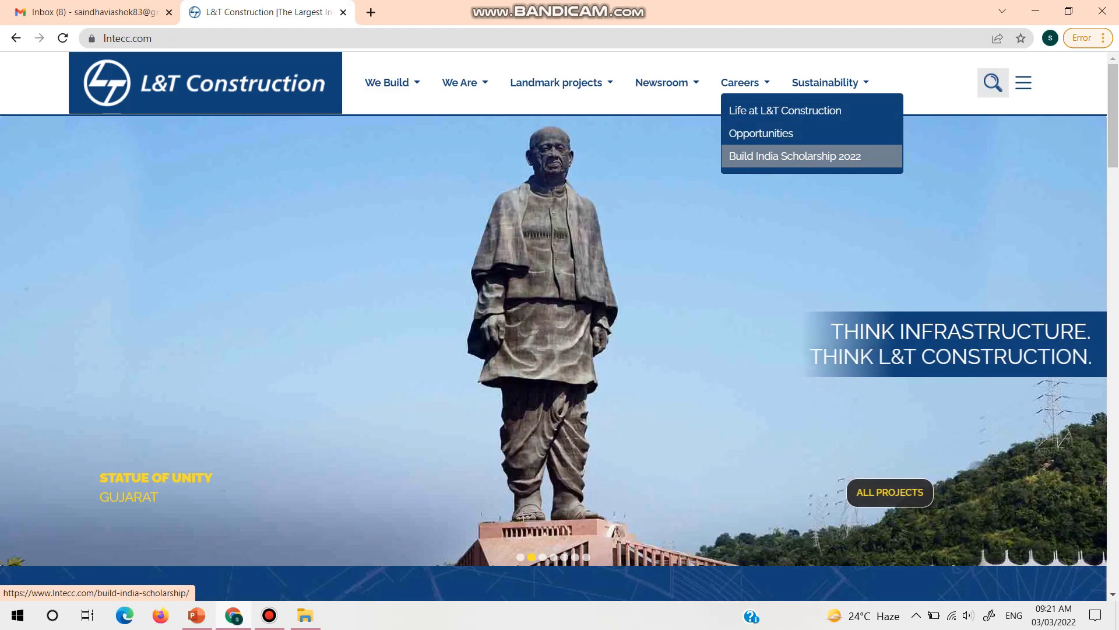
Open the Build India Scholarship 2022 page and read its highlights, eligibility and timeline
left_click(794, 156)
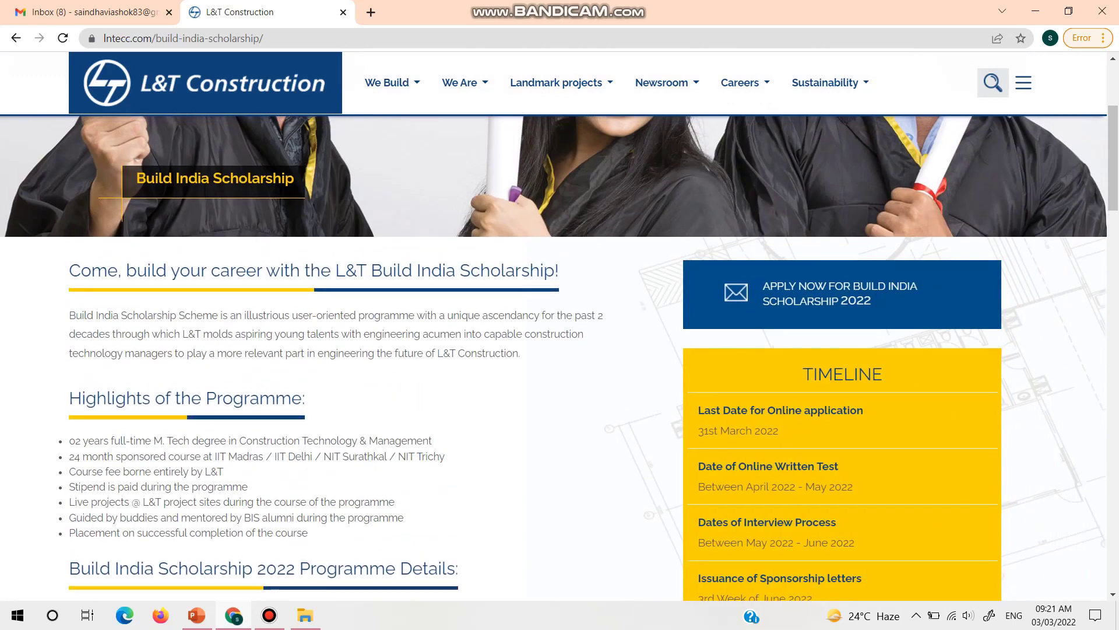
scroll(560, 350, "down", 1)
scroll(559, 356, "down", 1)
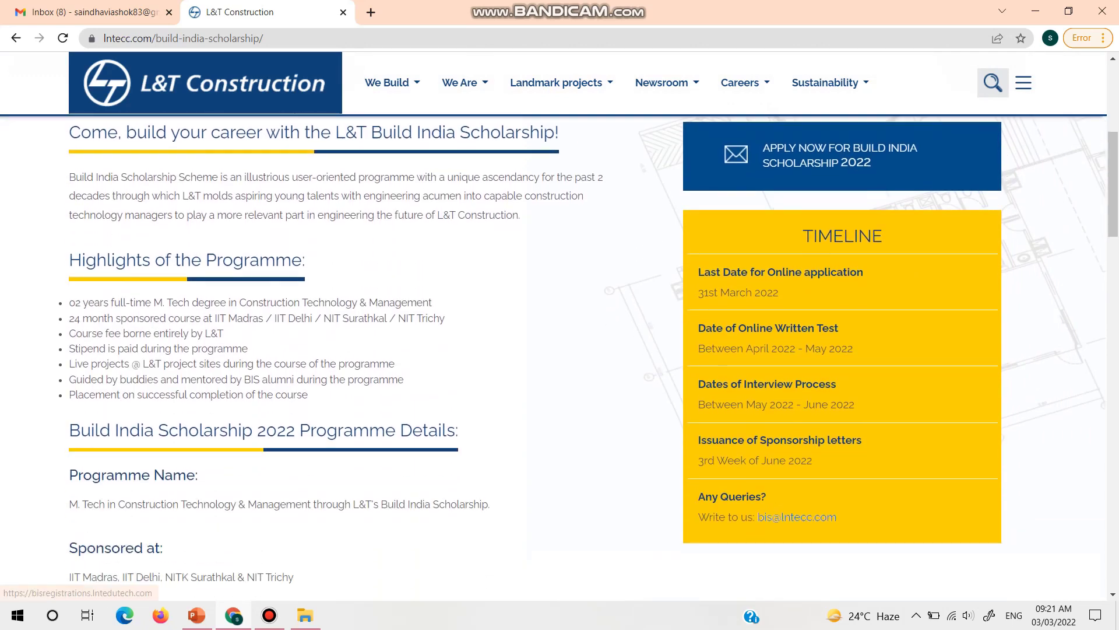
scroll(560, 350, "down", 4)
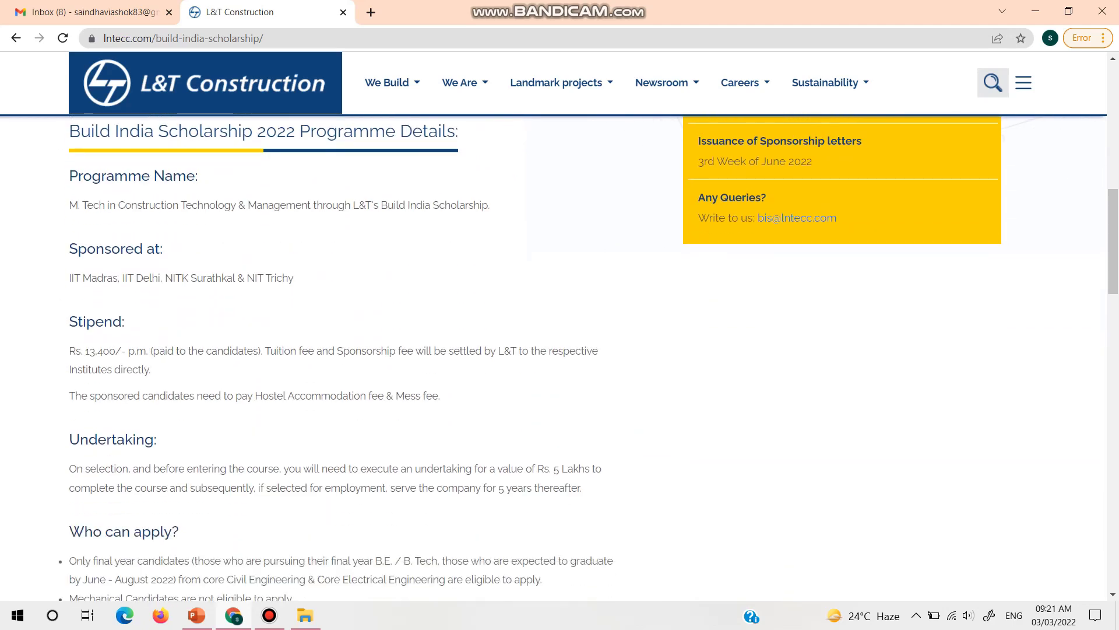
scroll(560, 350, "down", 3)
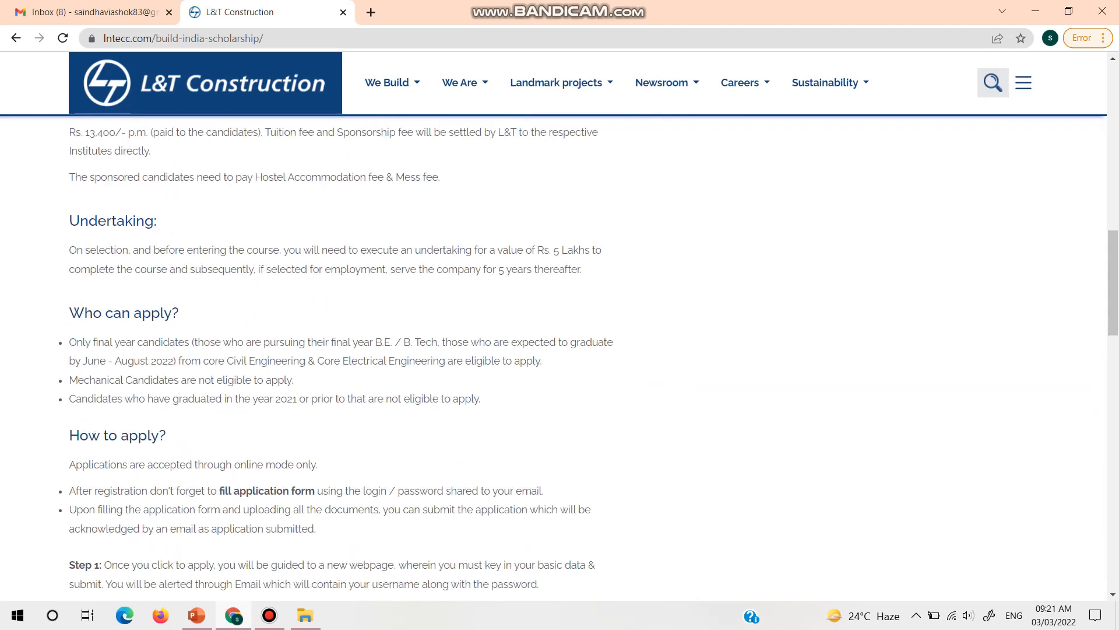
scroll(560, 349, "down", 7)
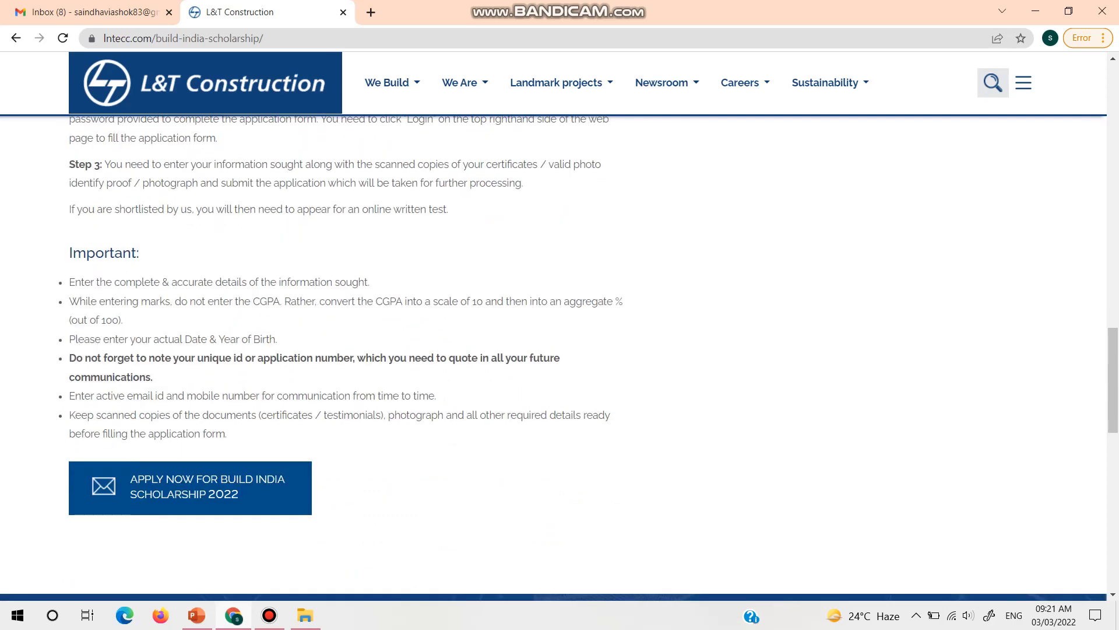
scroll(560, 350, "up", 13)
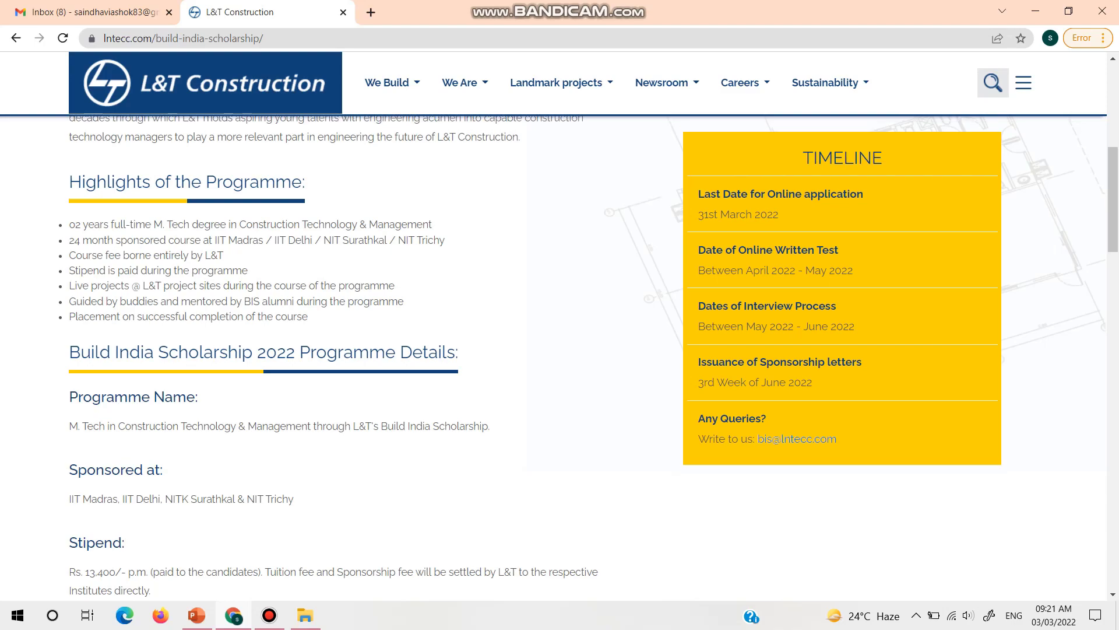
scroll(560, 326, "up", 7)
scroll(560, 326, "down", 3)
scroll(560, 327, "down", 4)
scroll(560, 327, "up", 1)
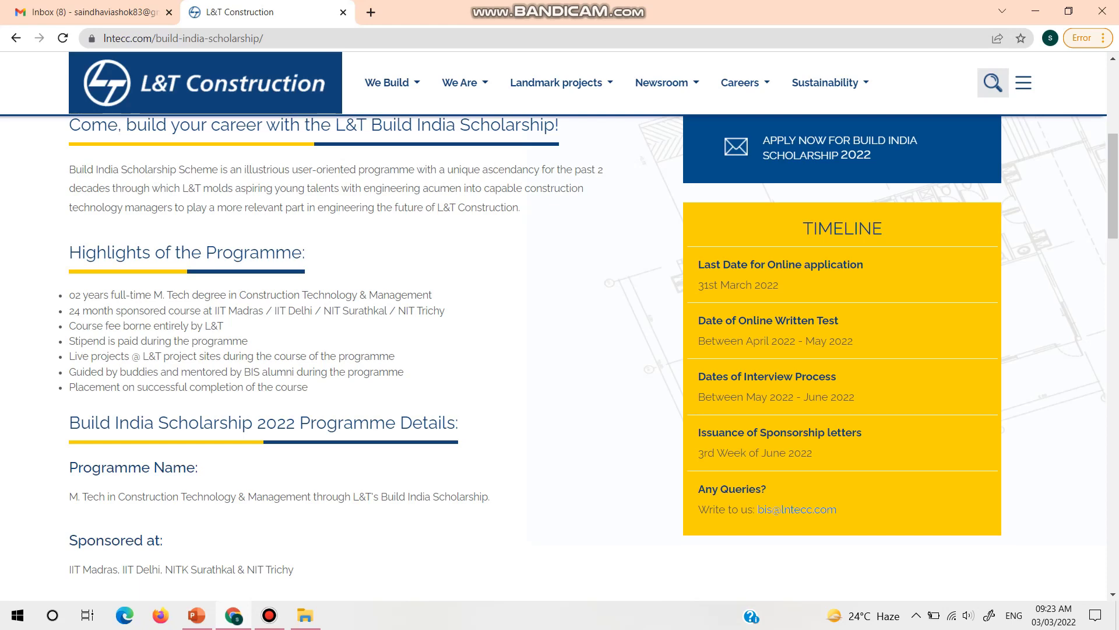
scroll(559, 350, "up", 1)
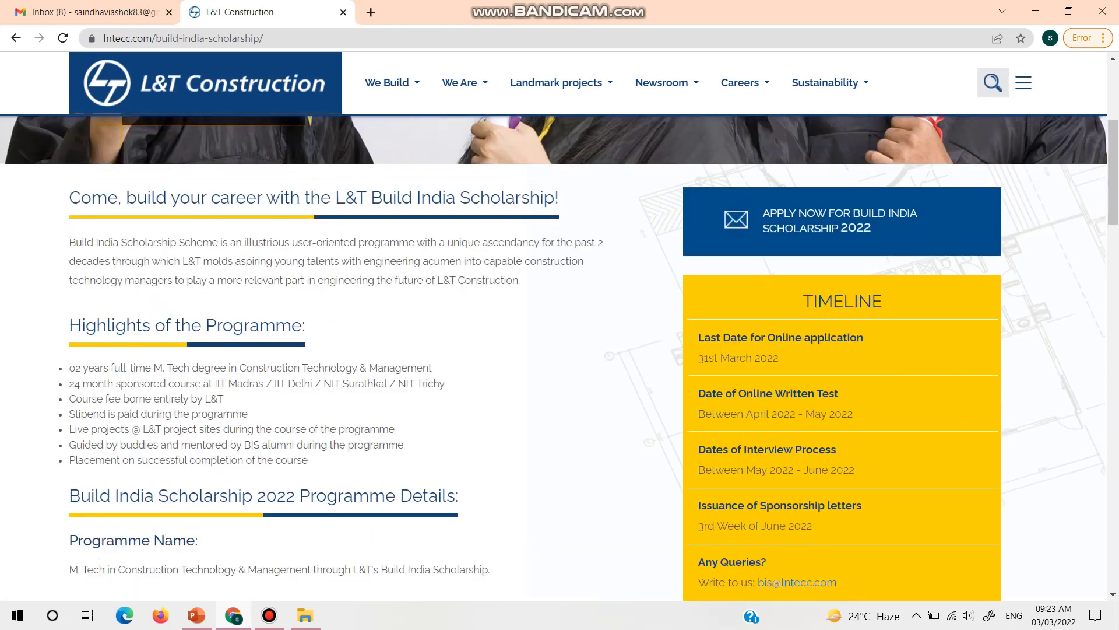
Launch the scholarship application portal and go to its new-user registration form
left_click(839, 221)
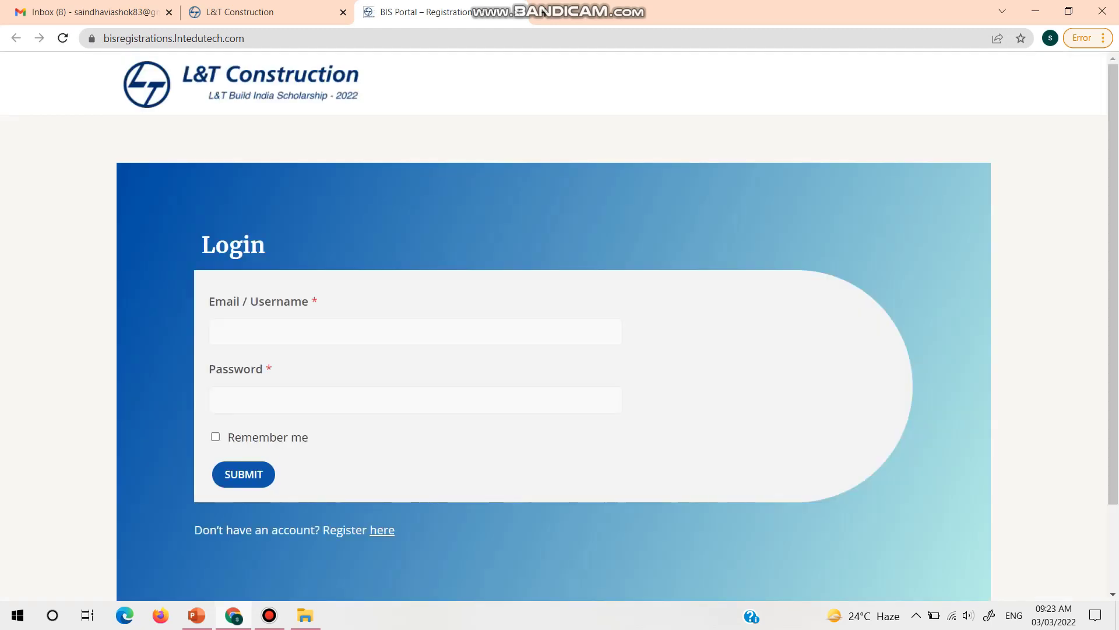
scroll(554, 326, "down", 1)
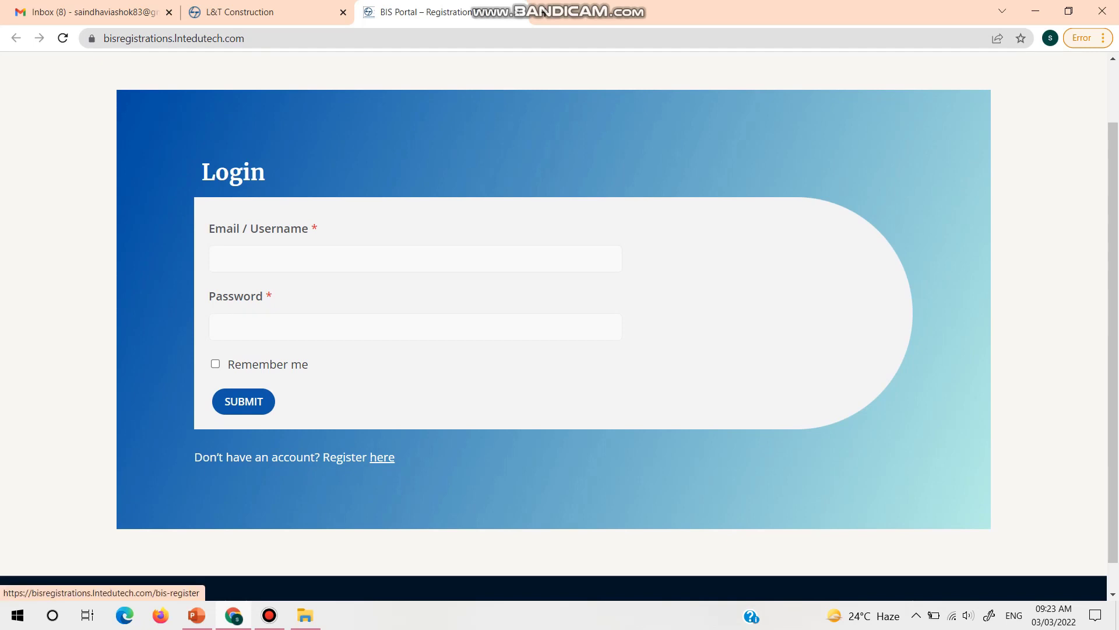
left_click(382, 457)
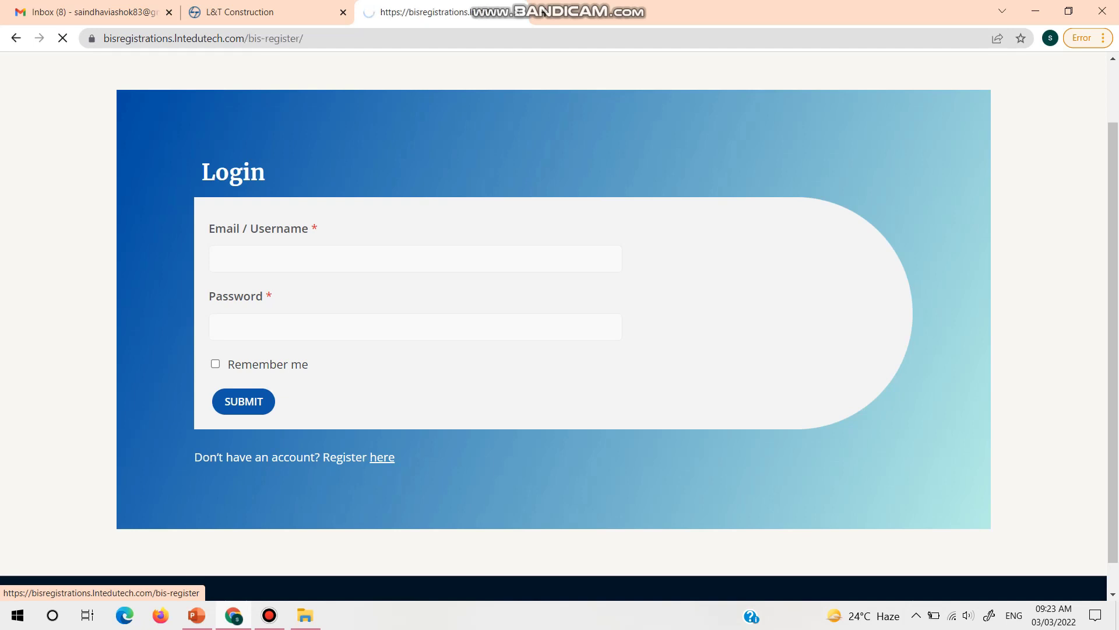
scroll(560, 326, "down", 1)
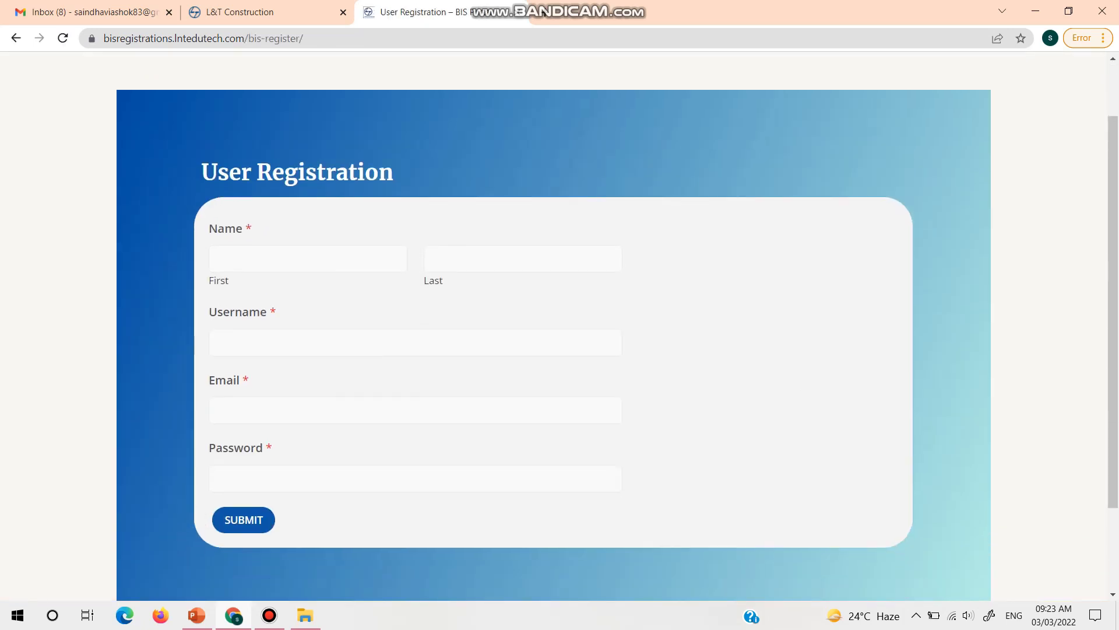
Enter the applicant's first name, last name, username and e-mail address
left_click(308, 258)
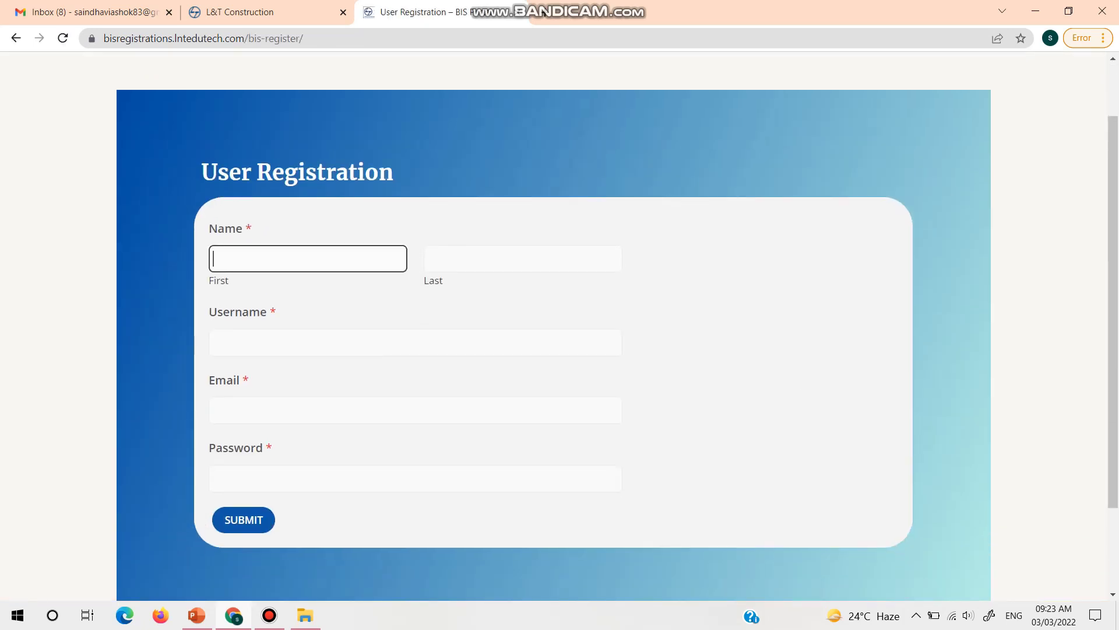
type("Sandhavi")
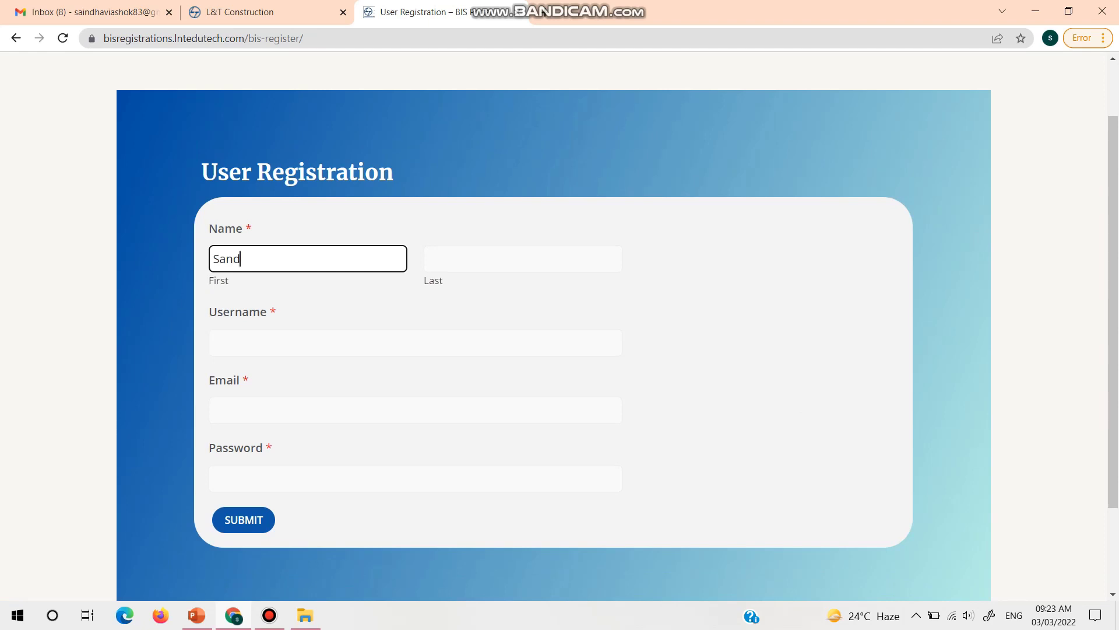
left_click(523, 258)
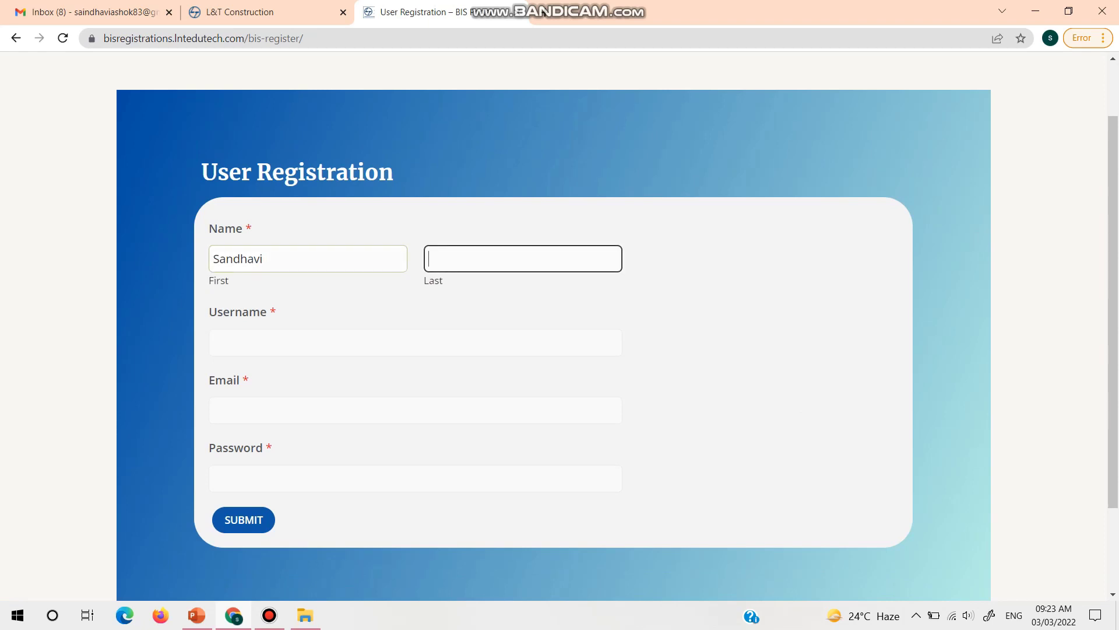
type("A")
left_click(415, 342)
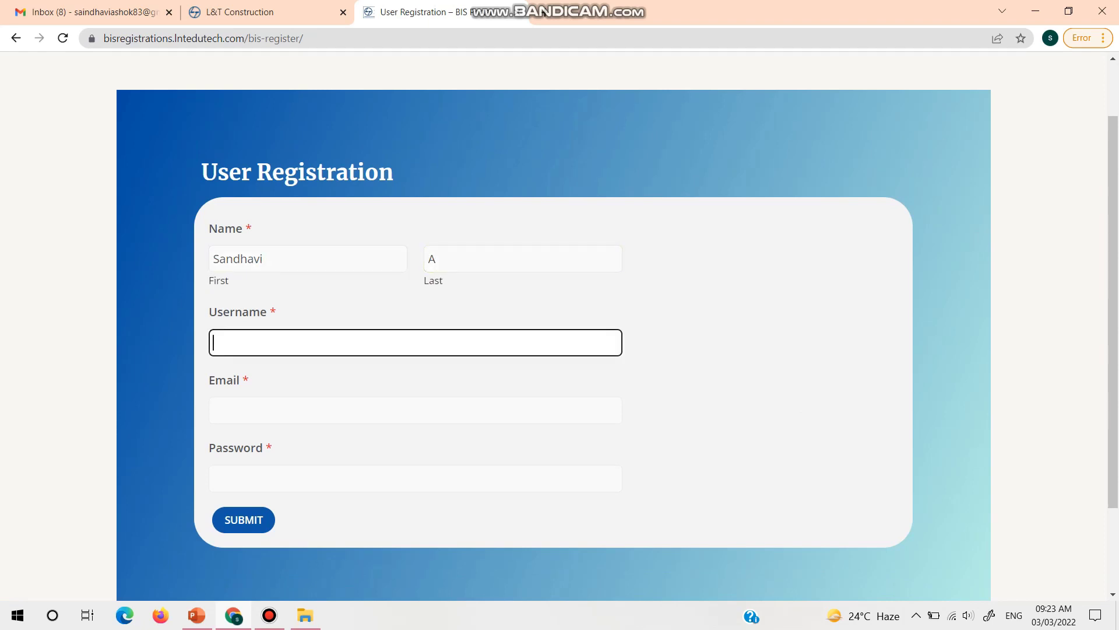
type("Sandhavi")
left_click(415, 410)
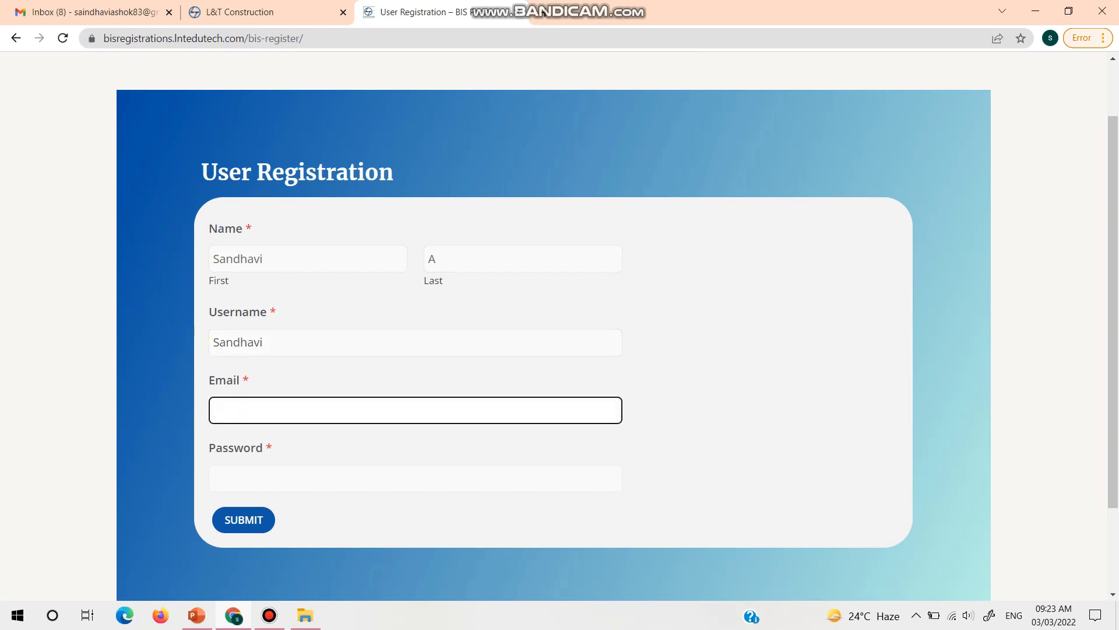
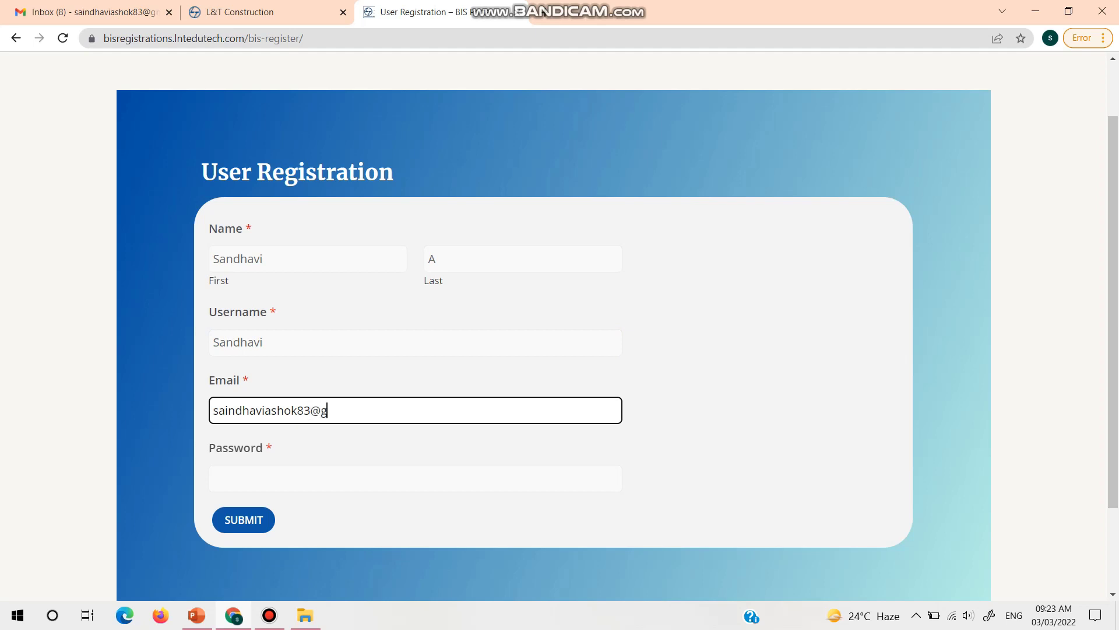
Set the account password and submit the registration form
left_click(415, 478)
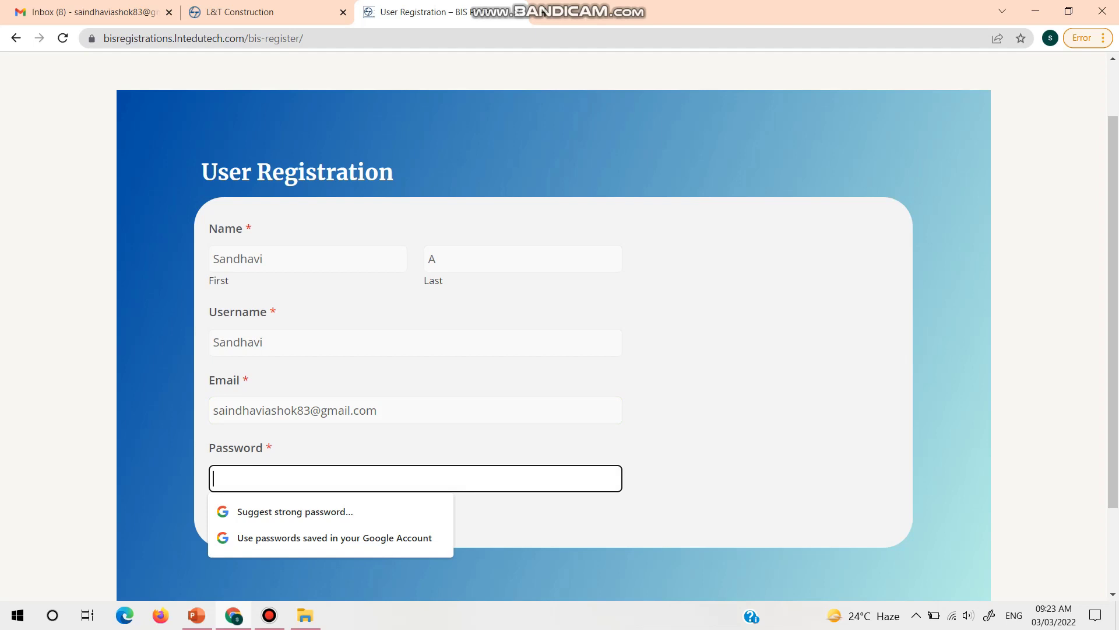
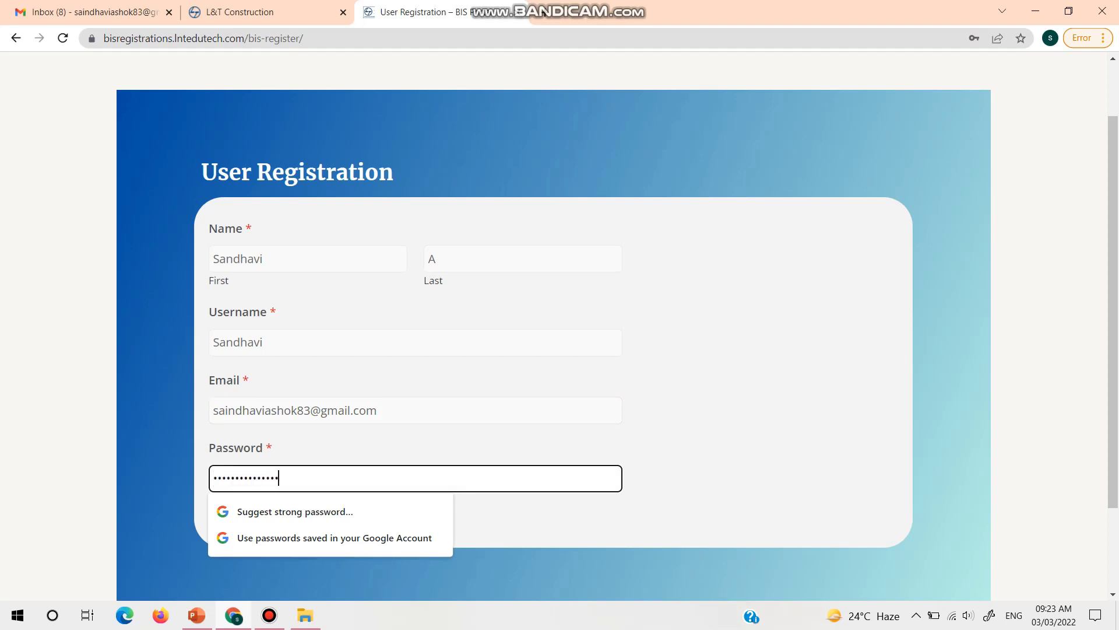
key("Tab")
key("shift+Tab")
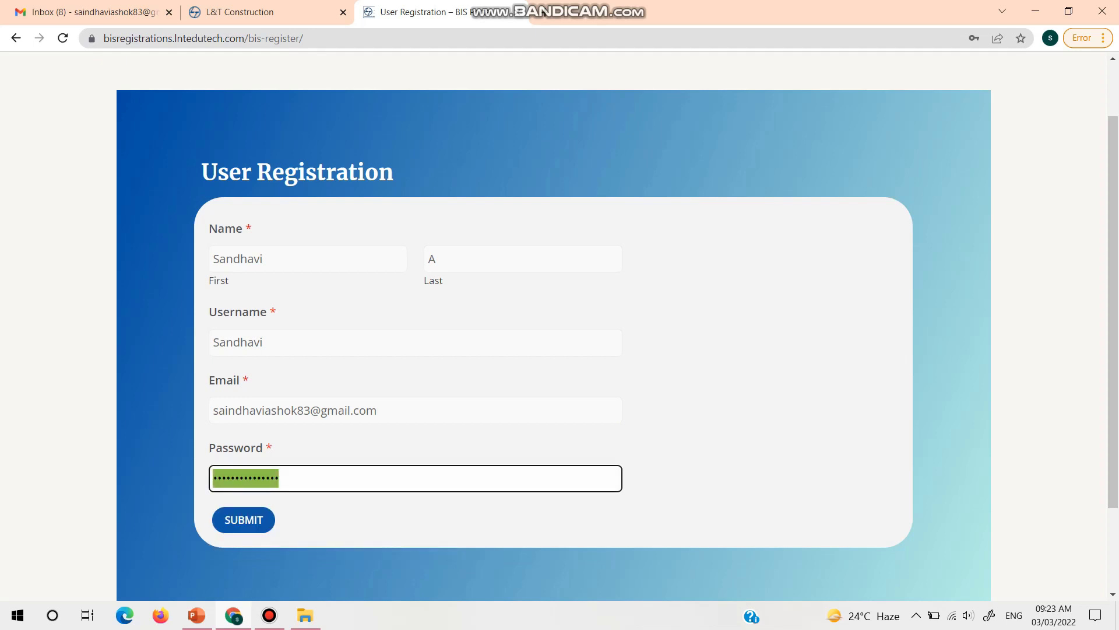
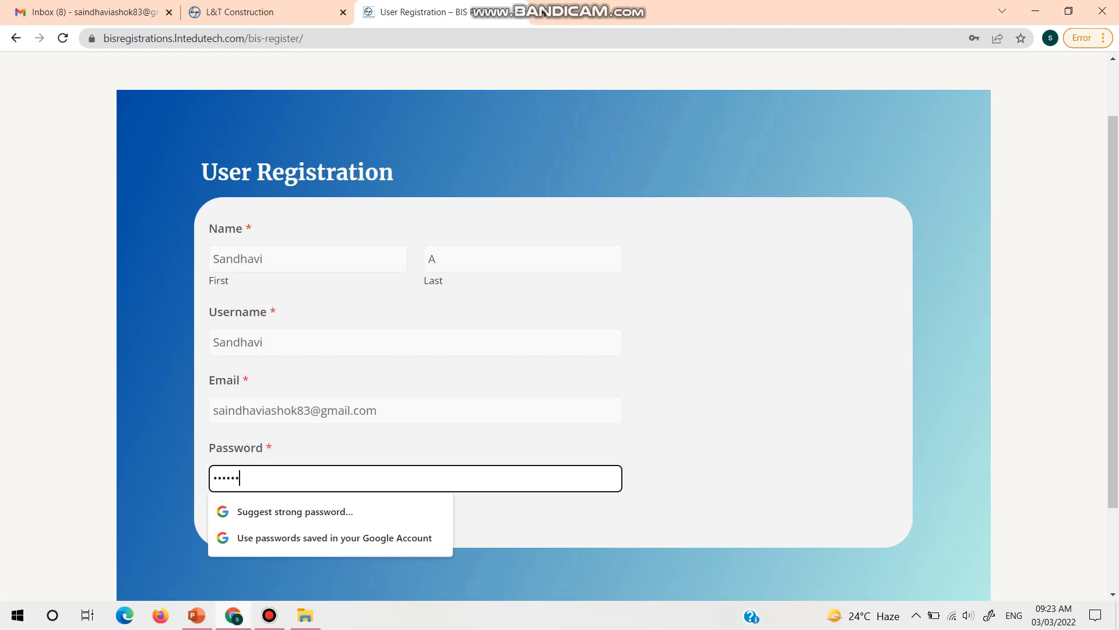
key("Tab")
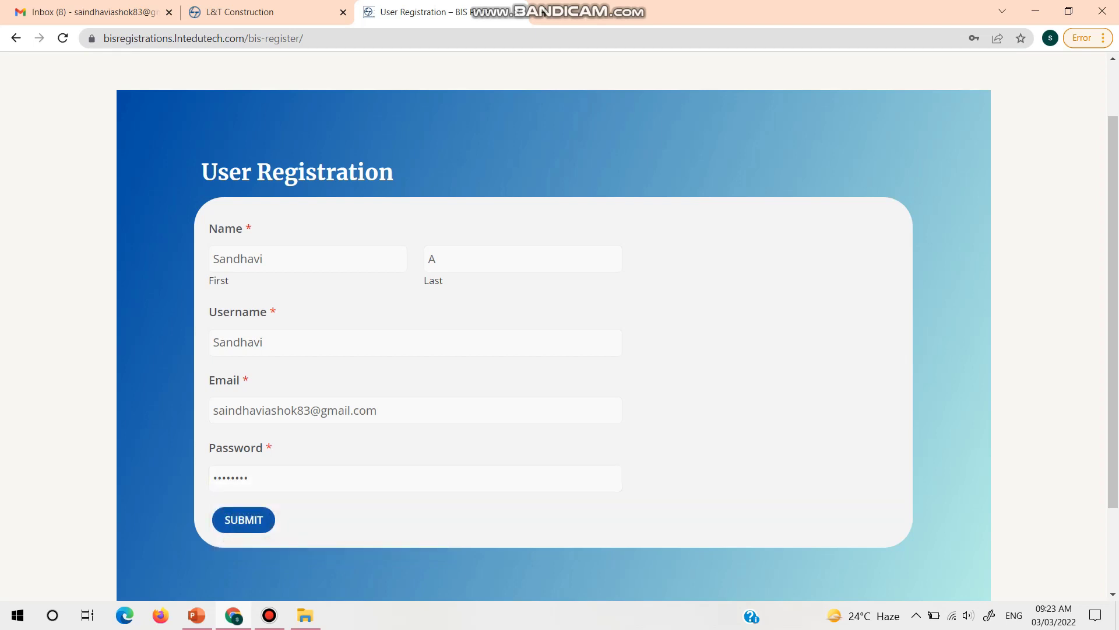
key("Return")
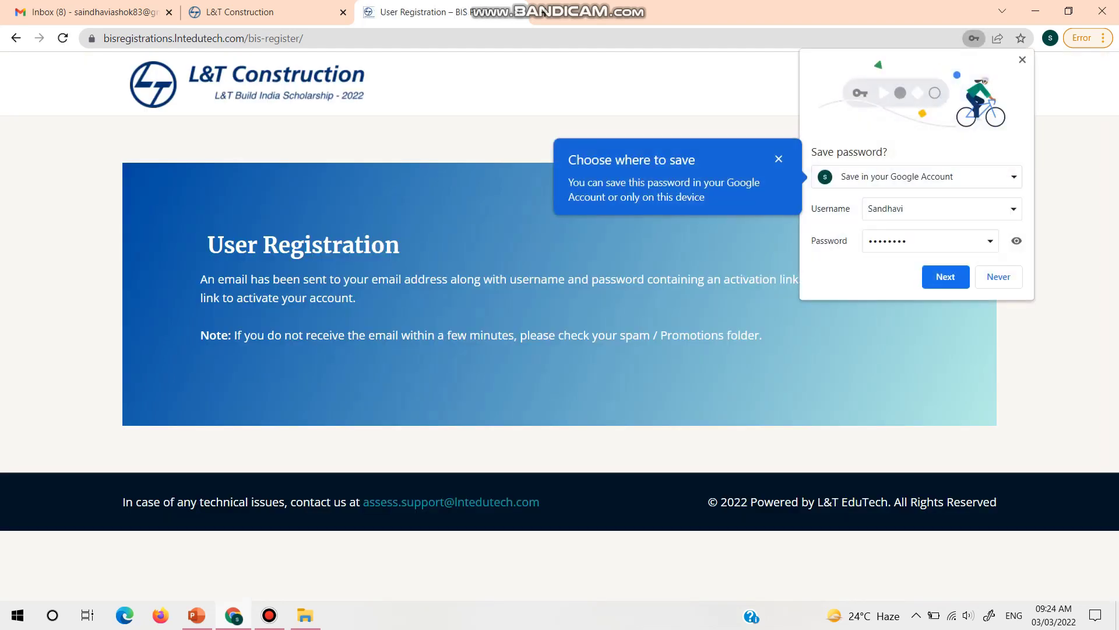
Dismiss Chrome's save-password offer and highlight the activation-link confirmation sentence
left_click(1023, 59)
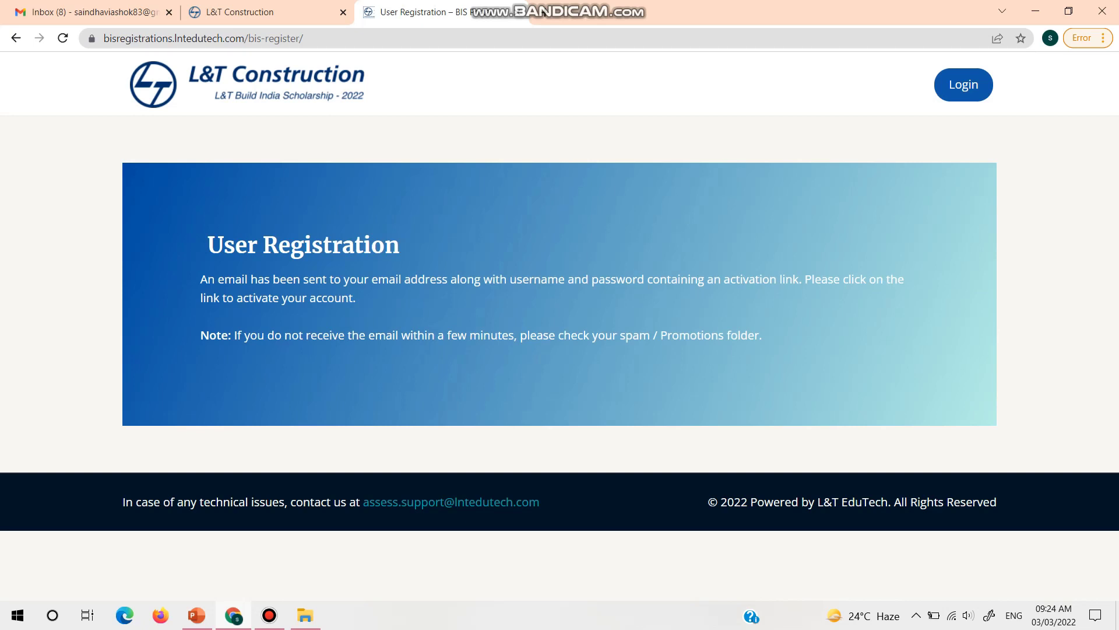
left_click_drag(517, 280, 794, 280)
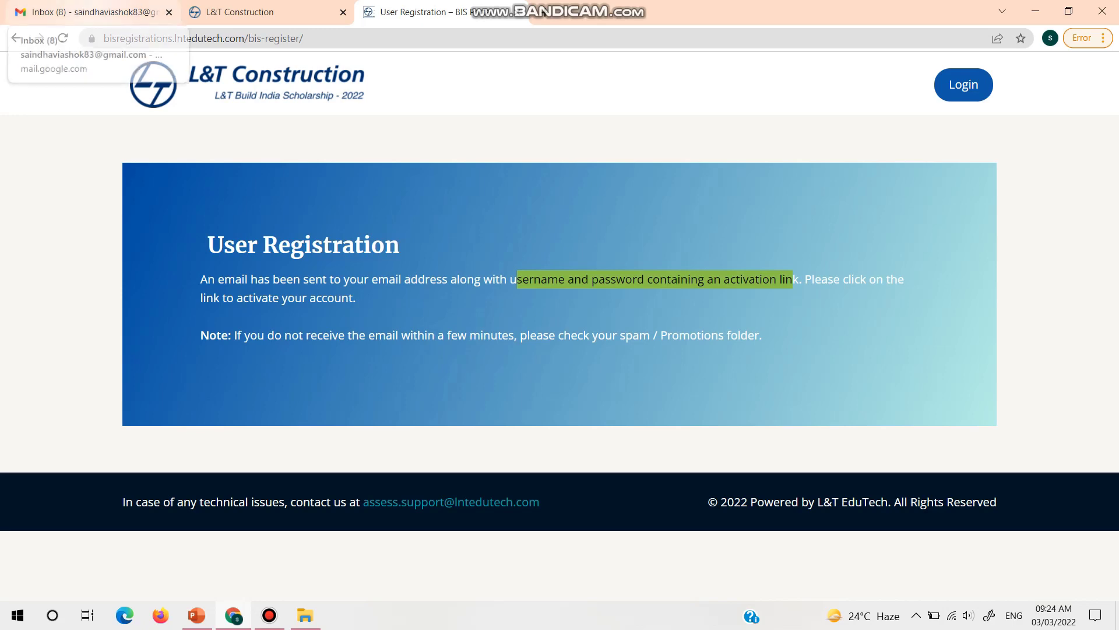
Refresh Gmail and read the BIS Portal login-credentials email under Promotions
left_click(88, 12)
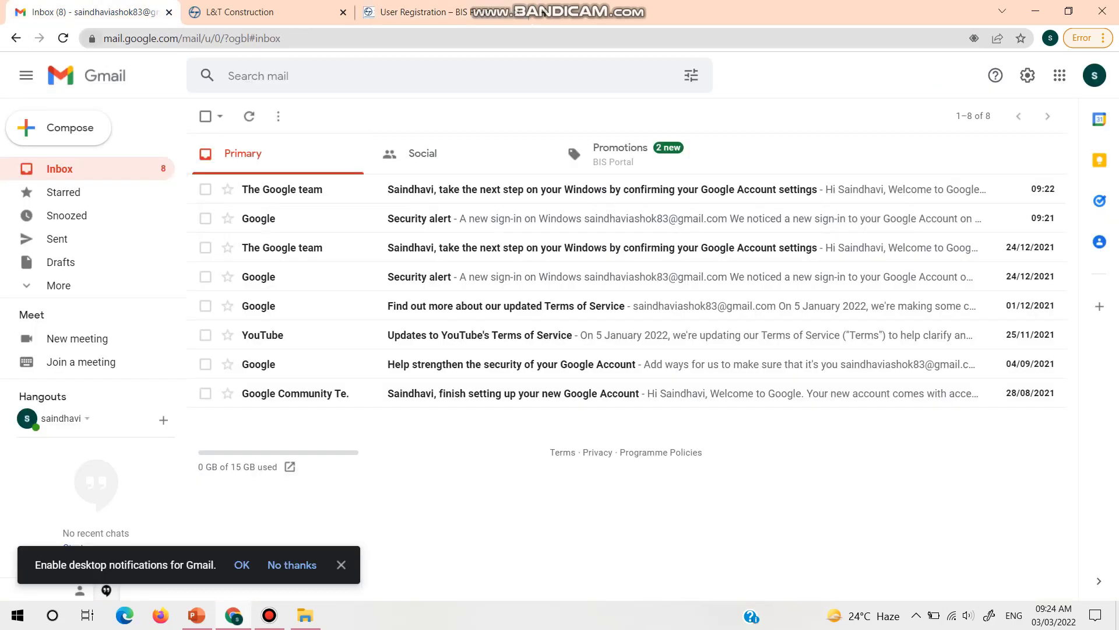
left_click(63, 38)
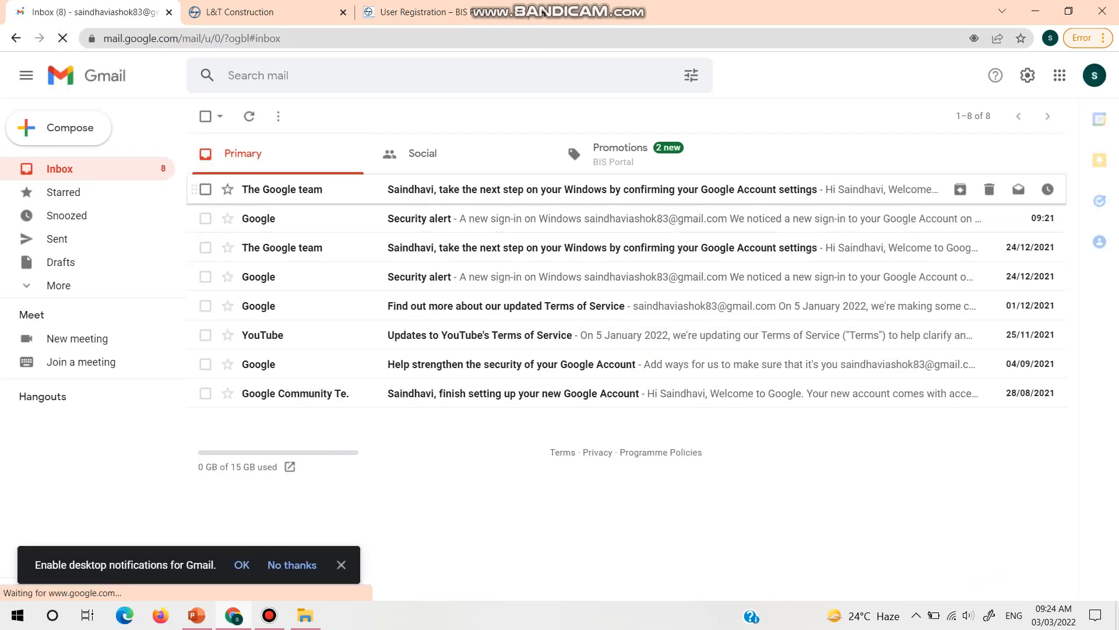
left_click(621, 153)
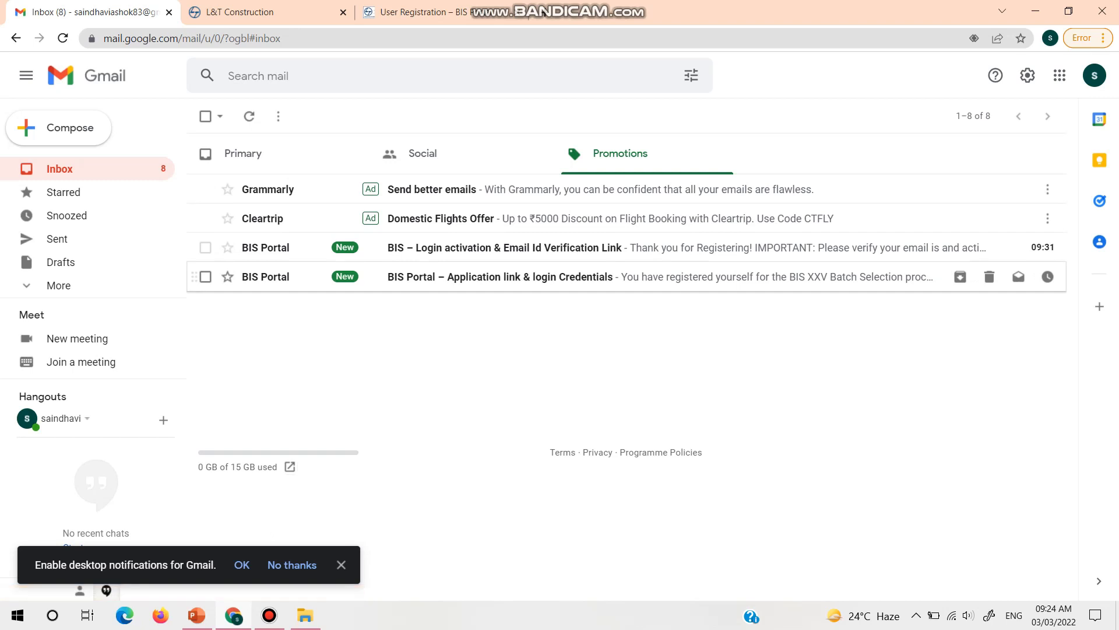
left_click(583, 277)
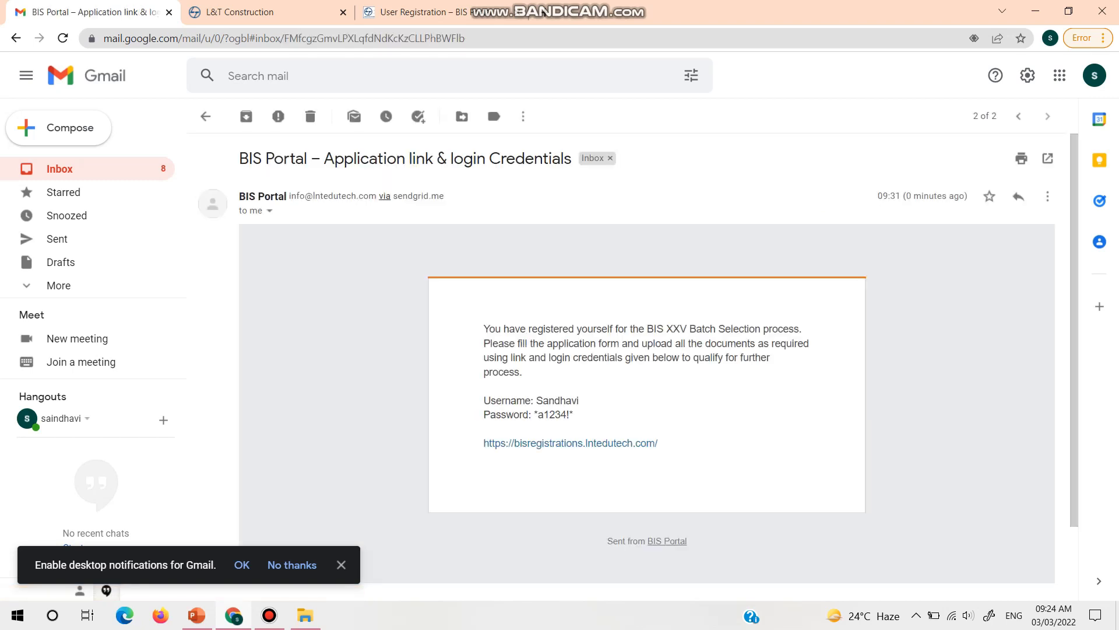
left_click_drag(583, 276, 574, 482)
left_click(574, 483)
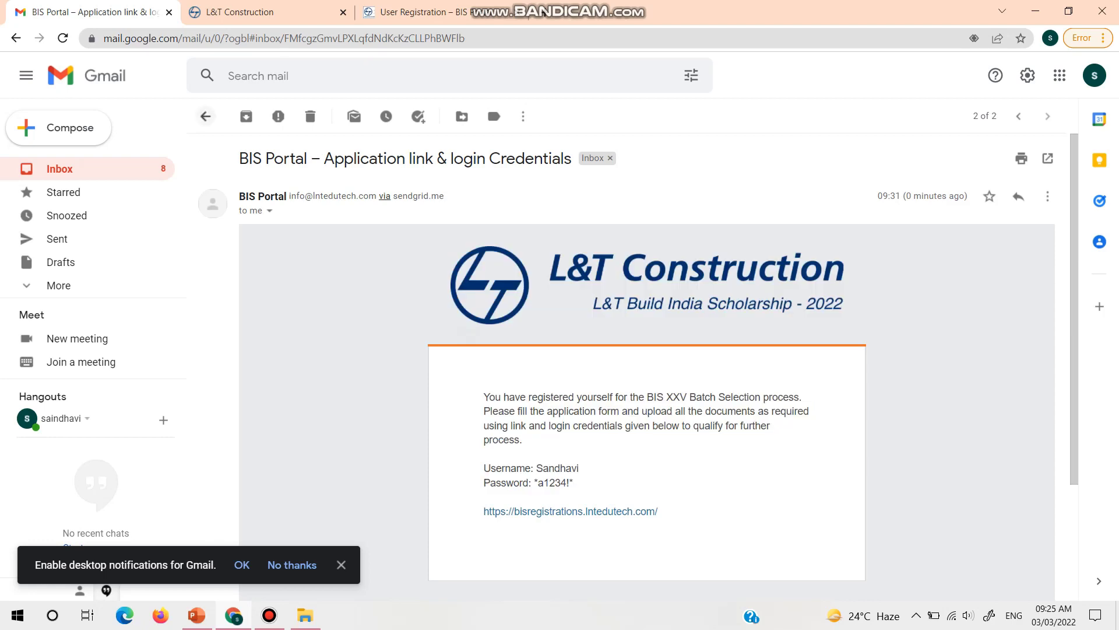
left_click(205, 116)
Open the BIS verification email and follow its account activation link
left_click(524, 247)
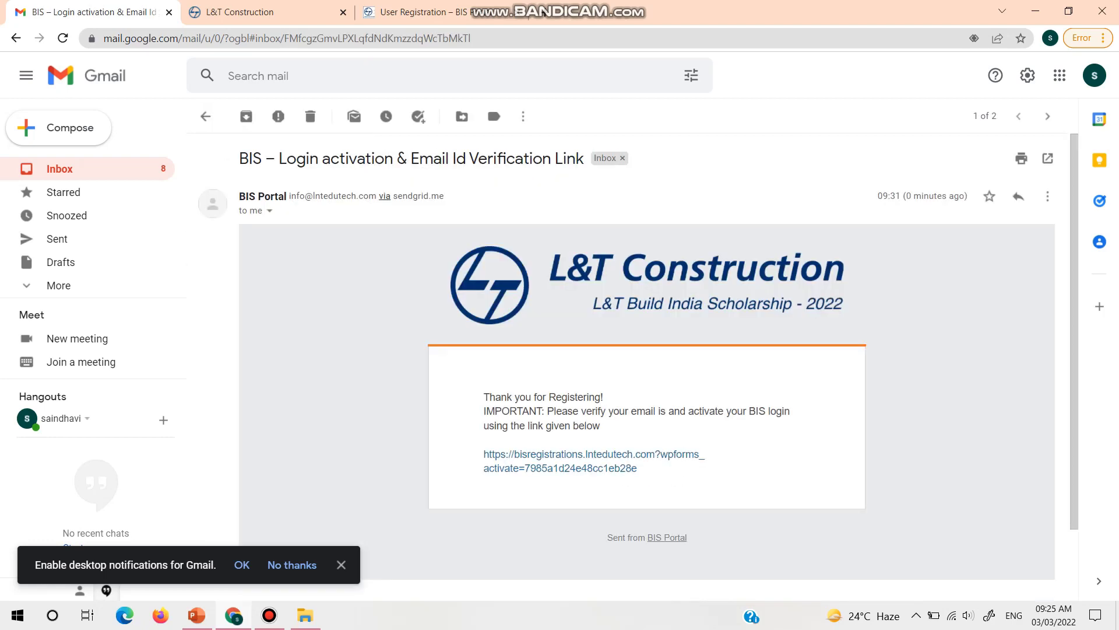
scroll(648, 350, "down", 1)
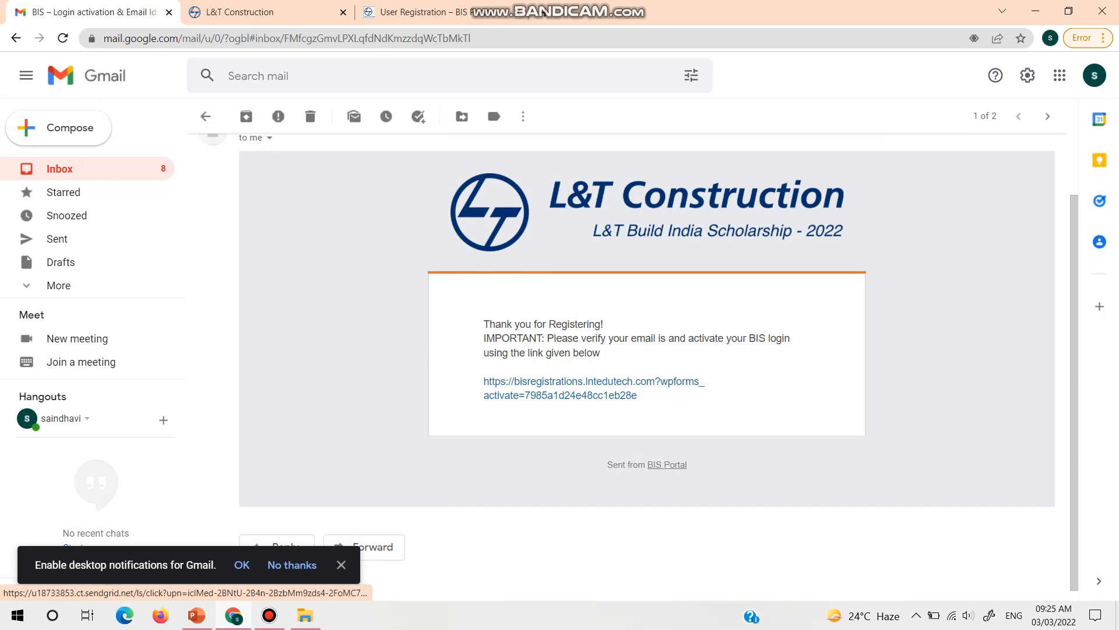
left_click(559, 388)
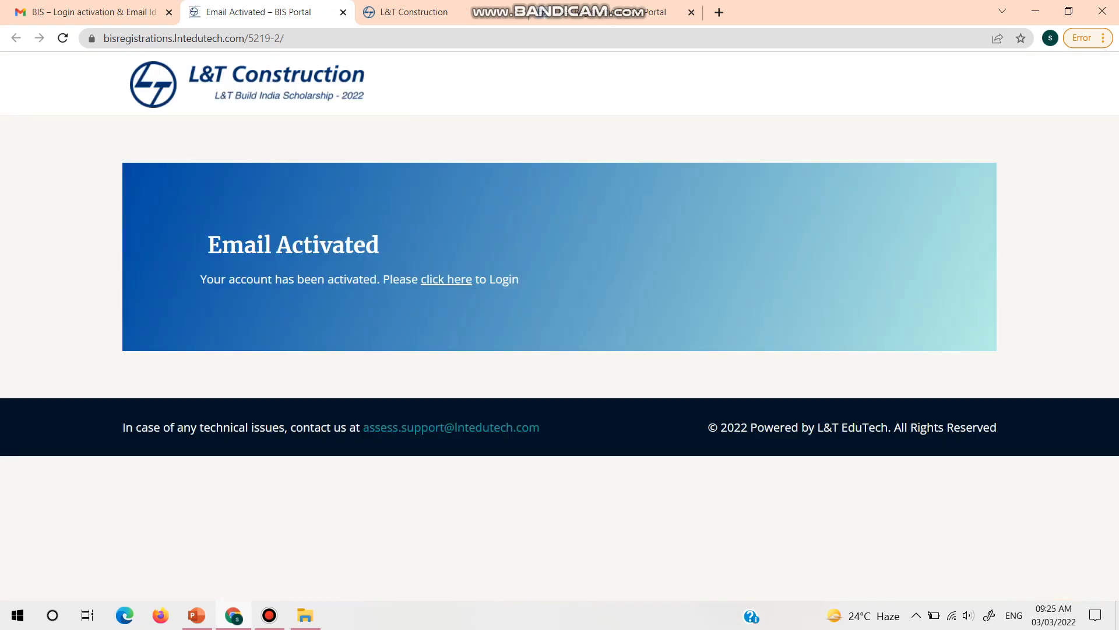
Log in to the BIS Portal with the emailed username and password
left_click(446, 279)
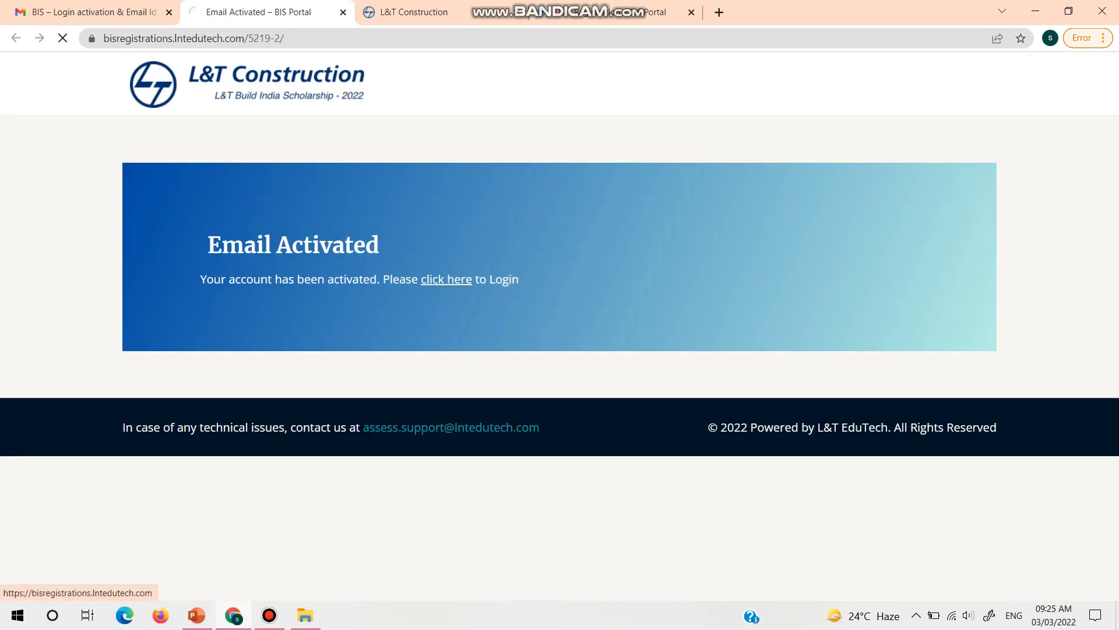
left_click(415, 331)
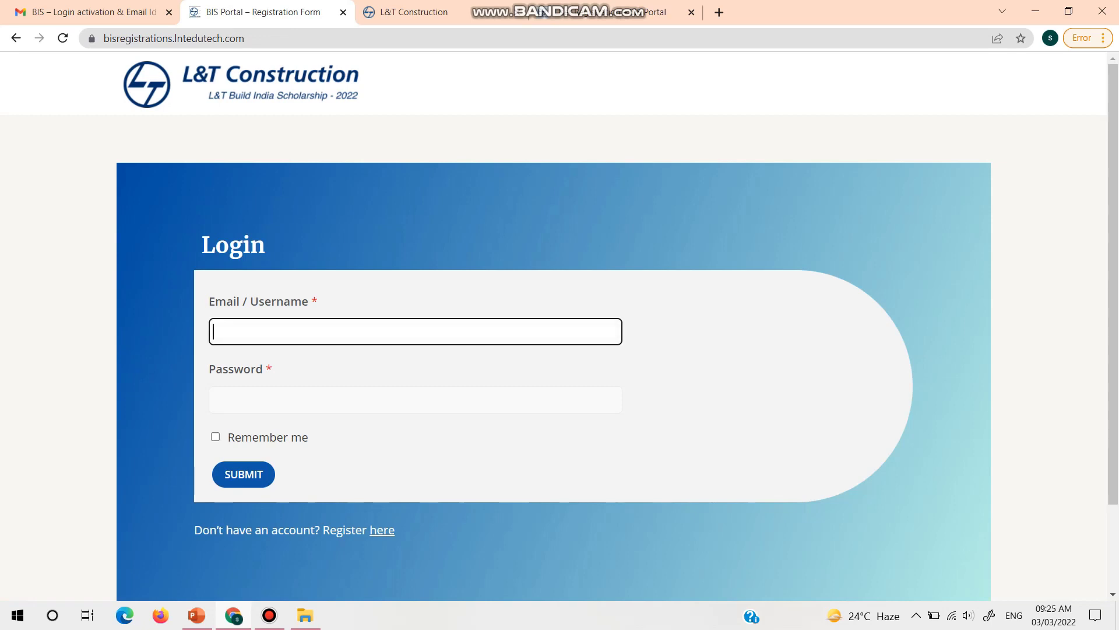
type("Sandhavi")
left_click(416, 399)
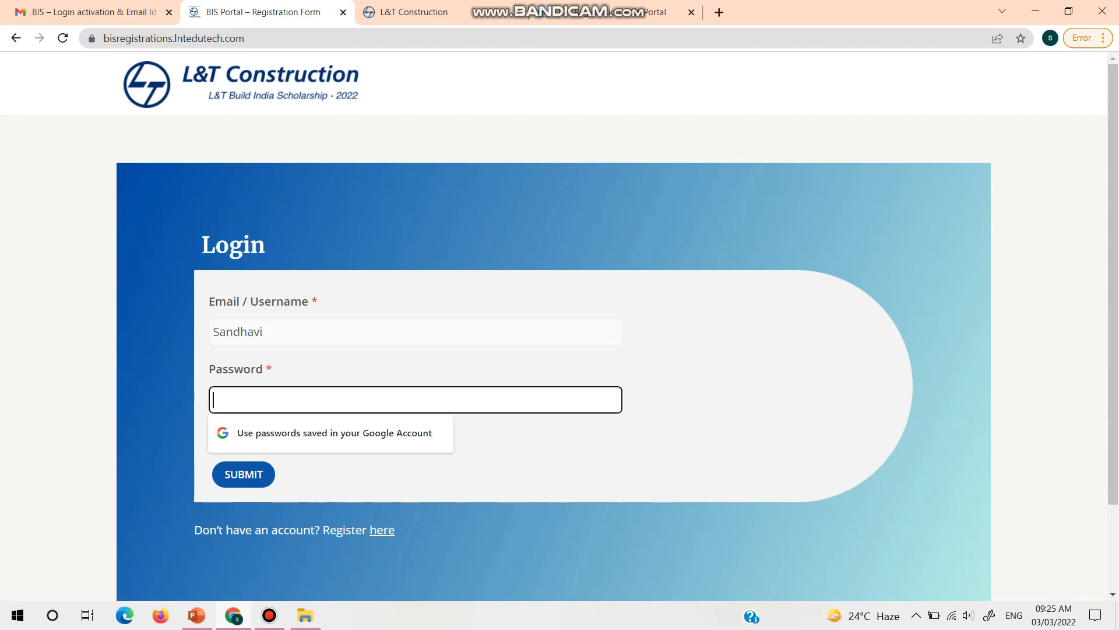
type("********")
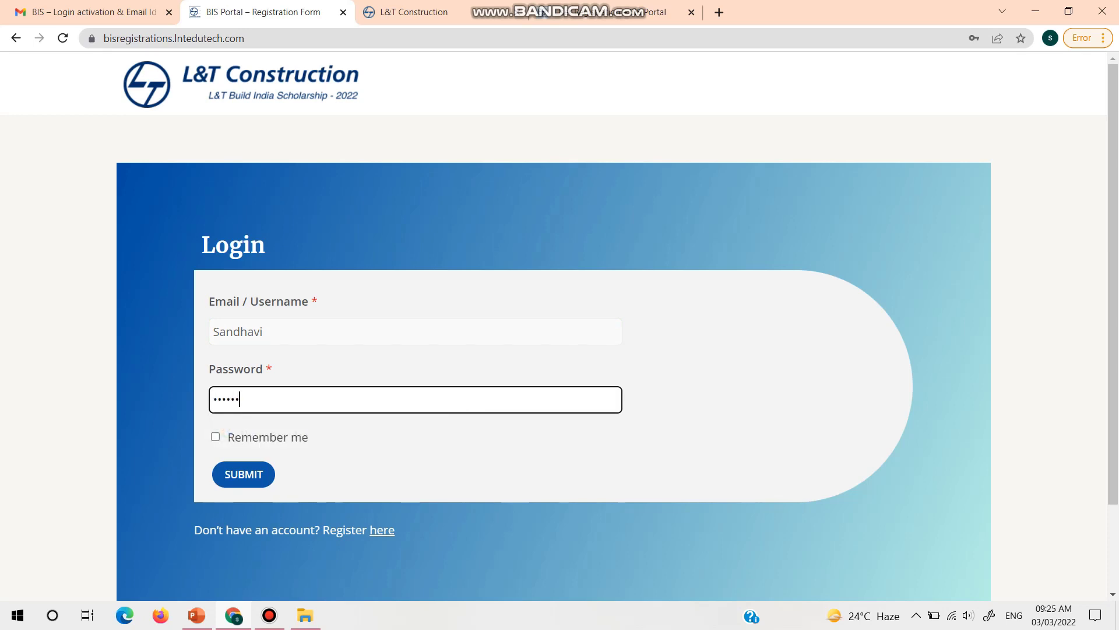
key("Return")
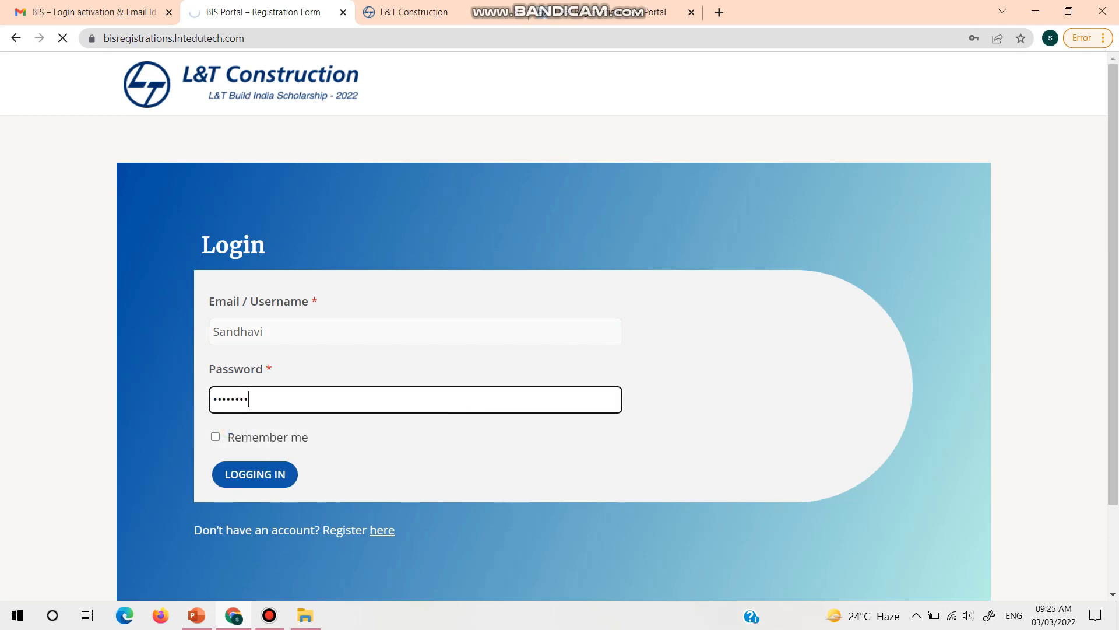
Scroll through the BIS Registration form, then return to the Personal Information section at the top
scroll(554, 349, "down", 1)
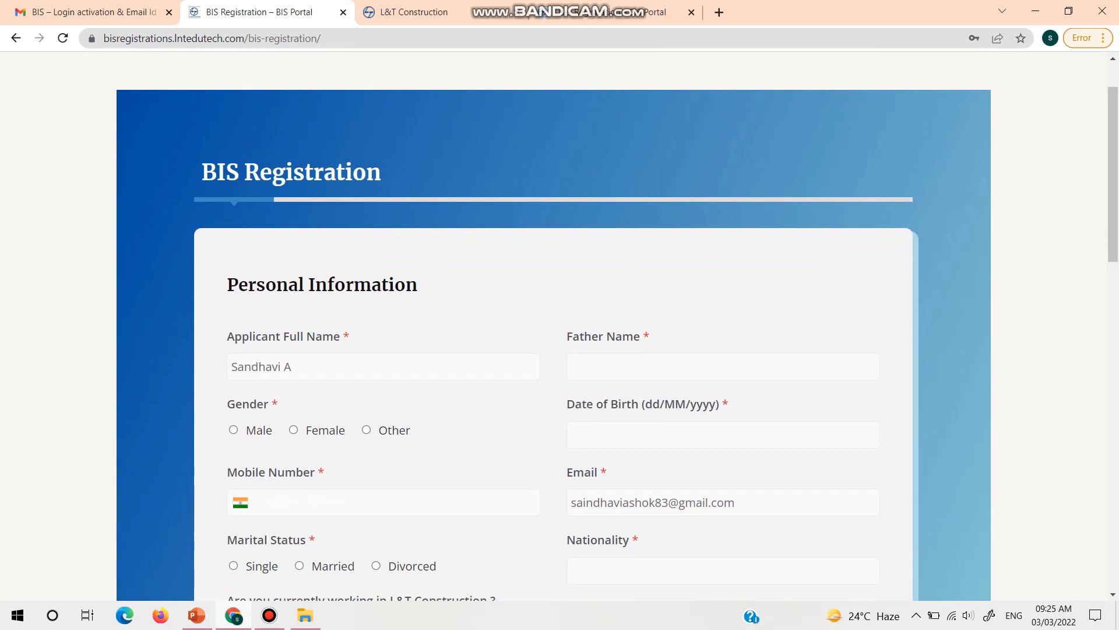
scroll(554, 350, "down", 1)
scroll(553, 326, "down", 2)
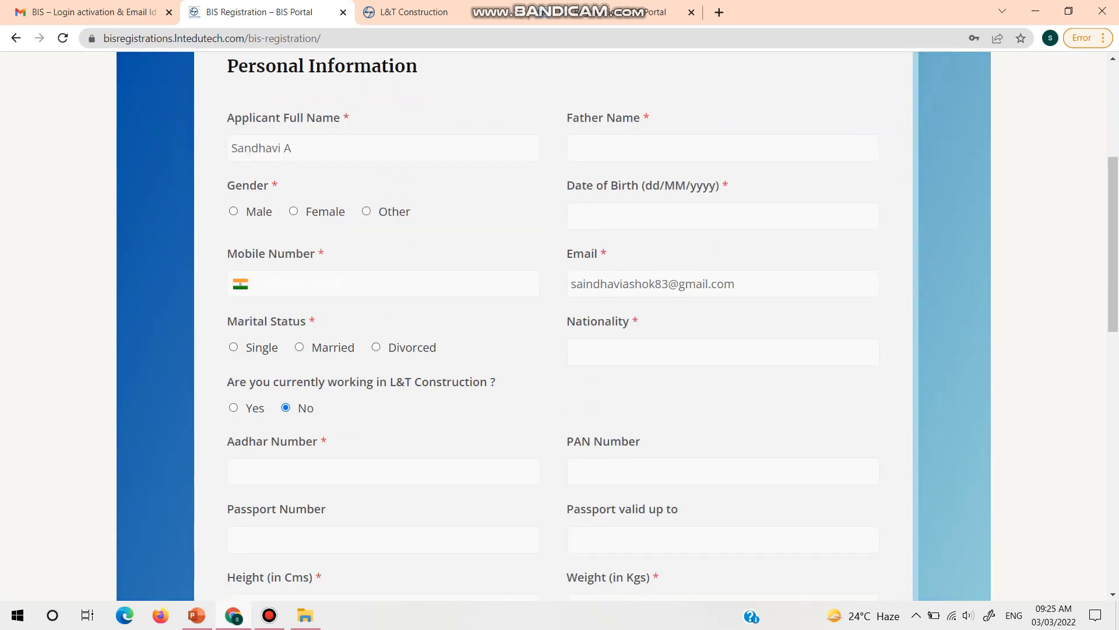
scroll(554, 327, "down", 1)
scroll(554, 327, "up", 1)
scroll(554, 326, "down", 1)
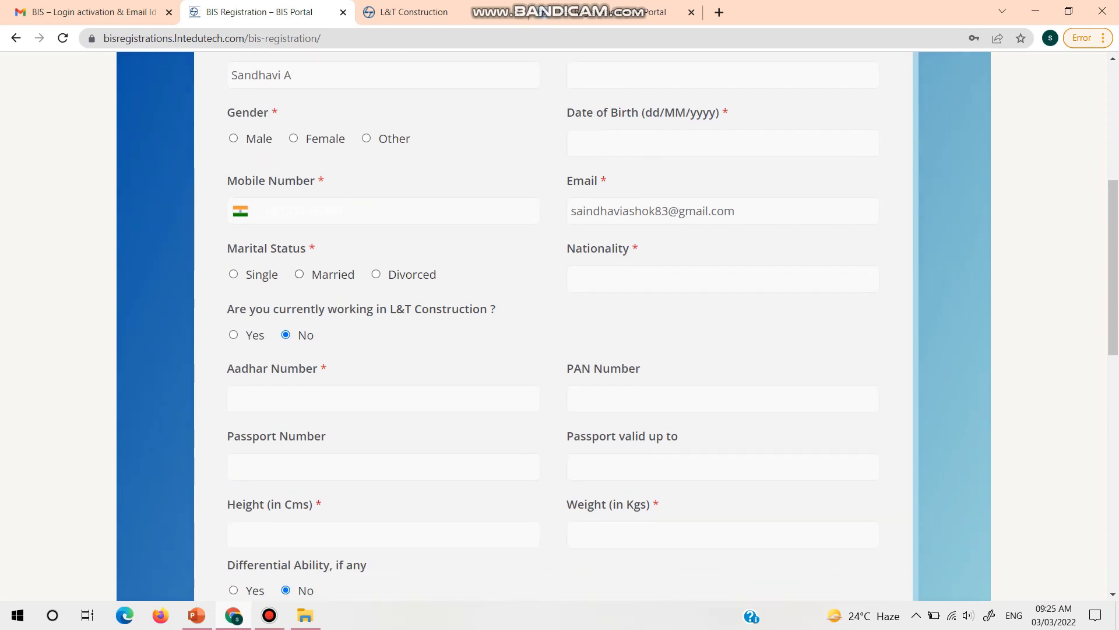
scroll(554, 327, "down", 1)
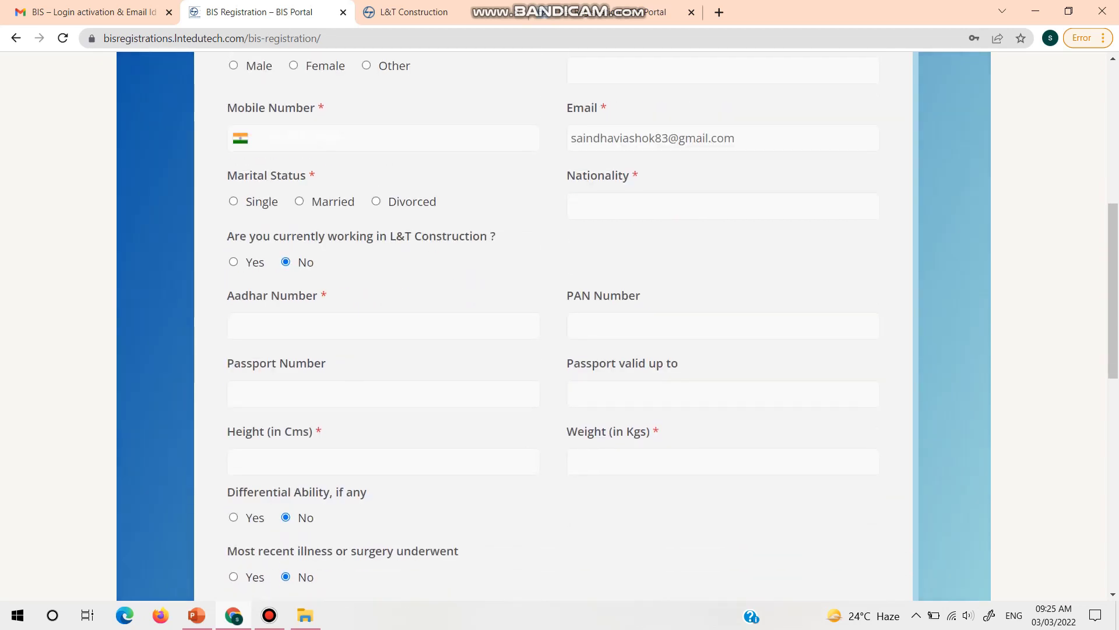
scroll(554, 326, "down", 5)
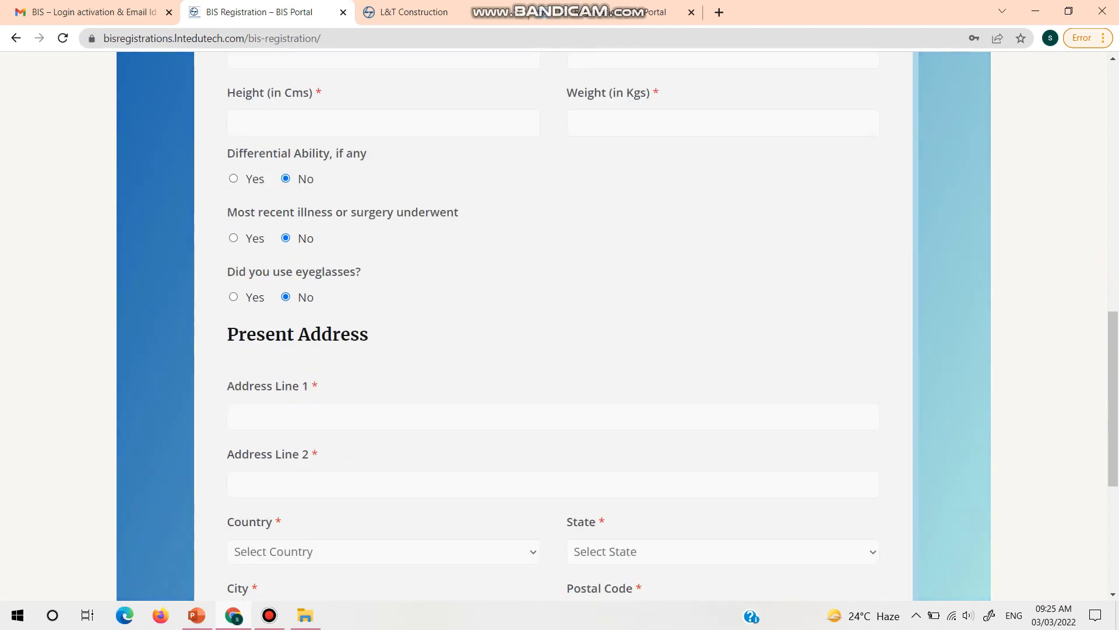
scroll(554, 327, "down", 4)
scroll(554, 326, "up", 3)
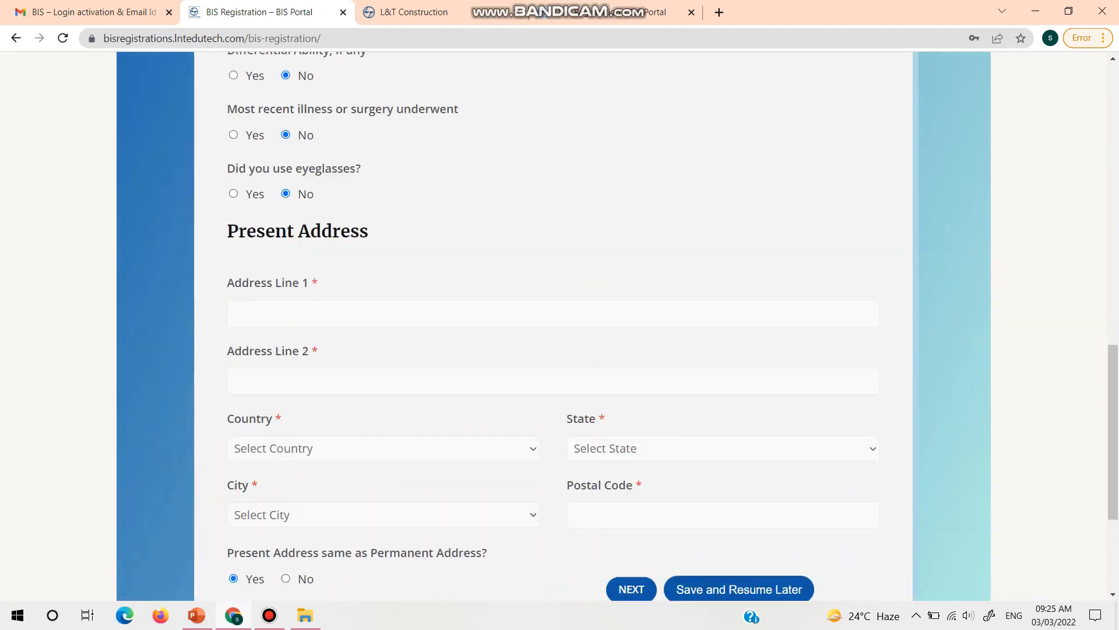
key("Home")
scroll(554, 326, "down", 3)
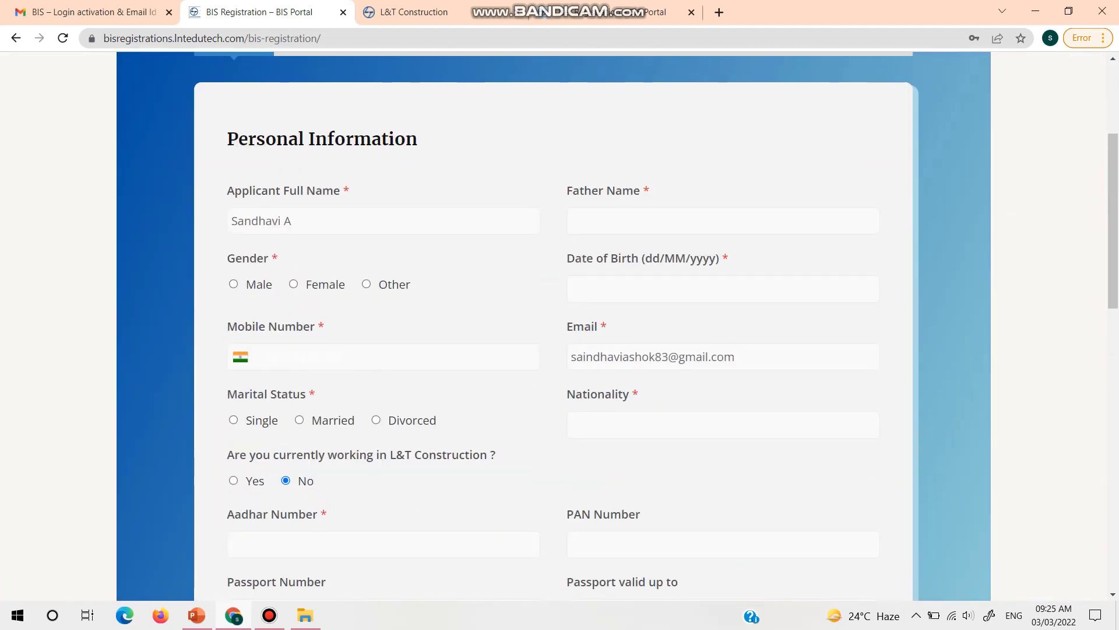
Enter the father's name and select Female as the gender
left_click(723, 220)
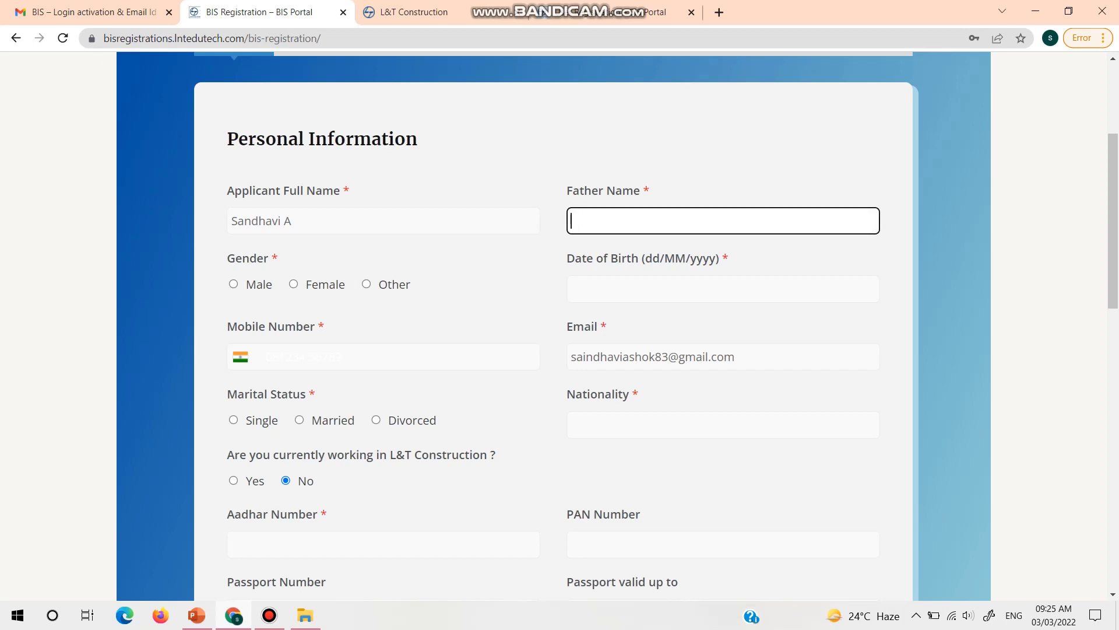
type("Ashok")
left_click(293, 284)
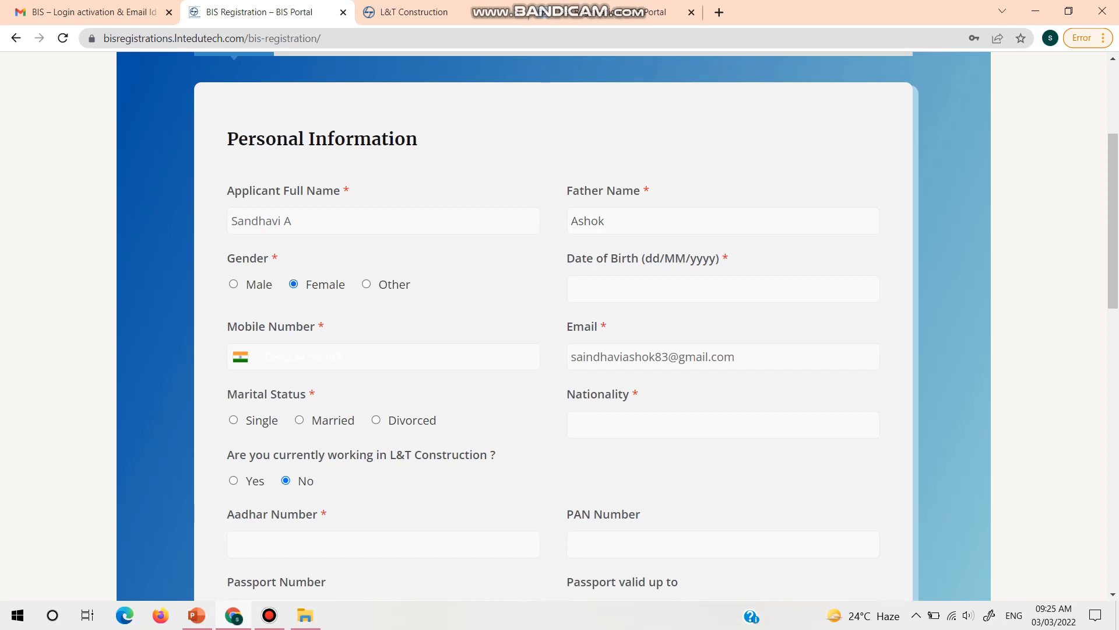
left_click(723, 289)
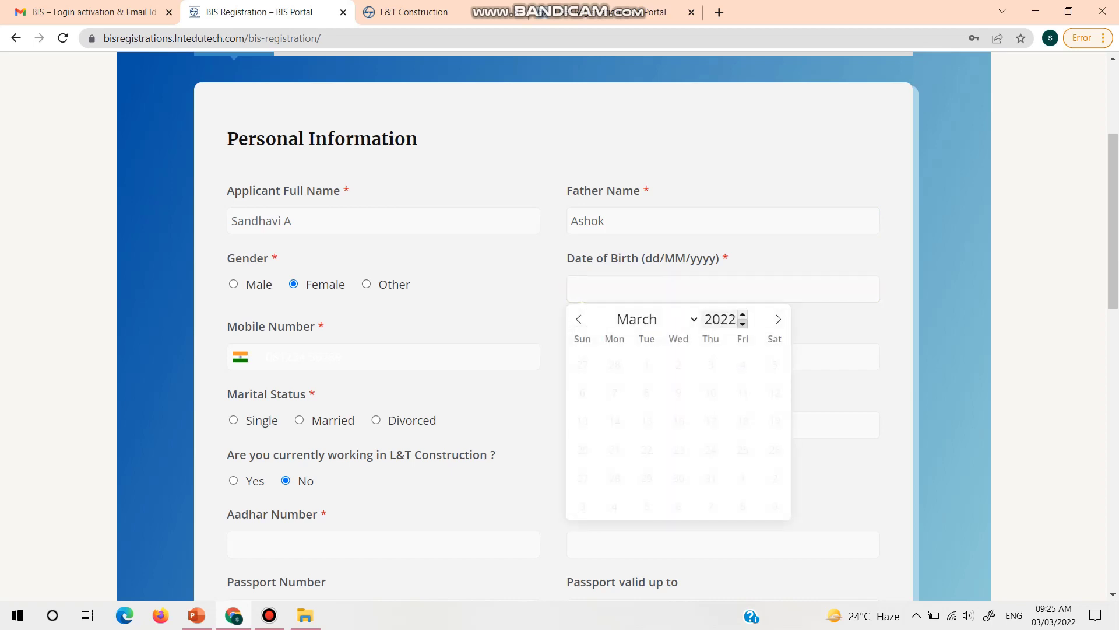
left_click(742, 323)
left_click(743, 314)
left_click(743, 324)
left_click_drag(743, 323, 742, 324)
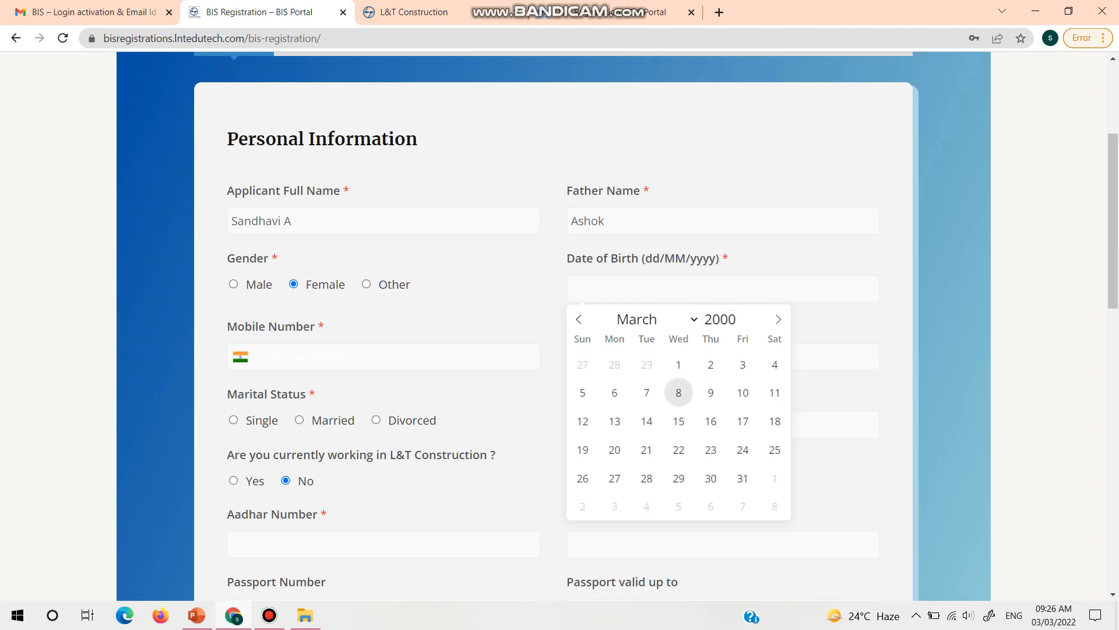
left_click(653, 319)
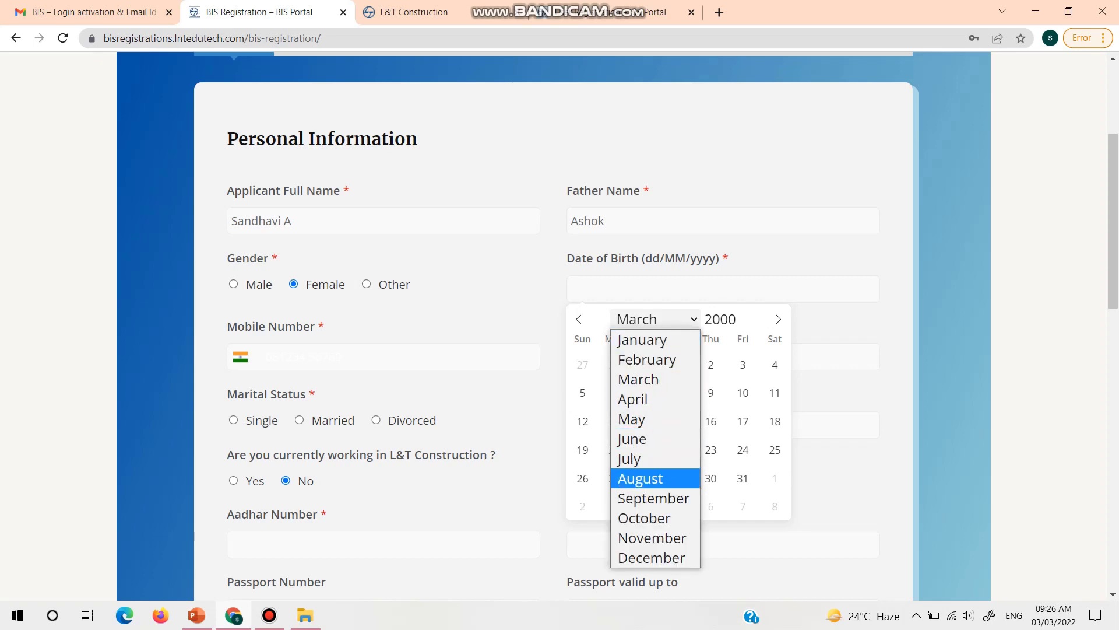
left_click(653, 477)
left_click(711, 478)
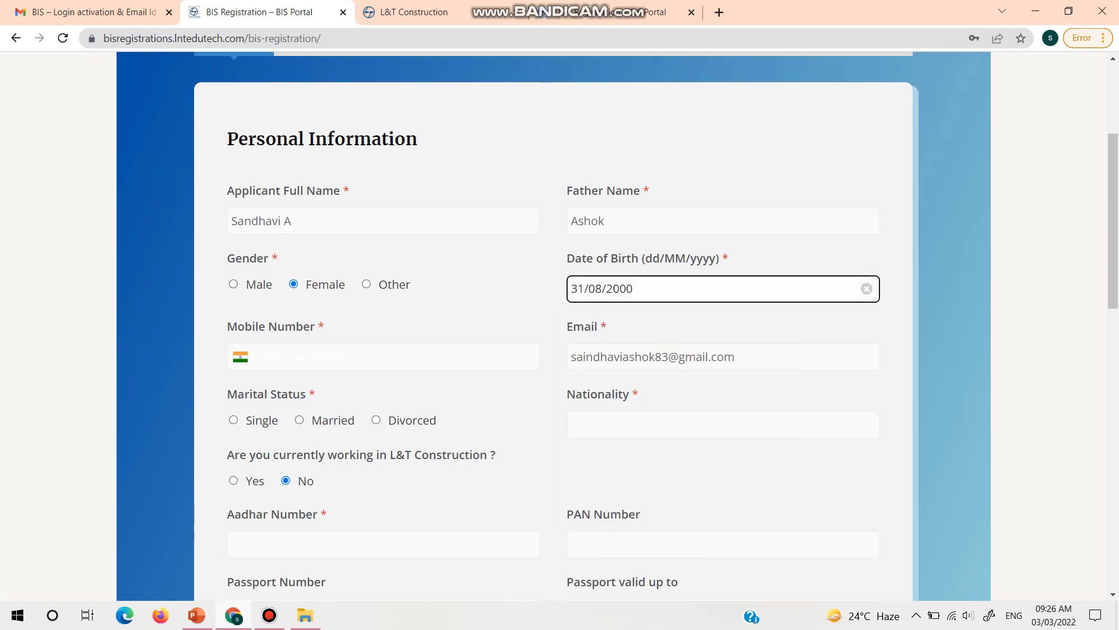
left_click(383, 356)
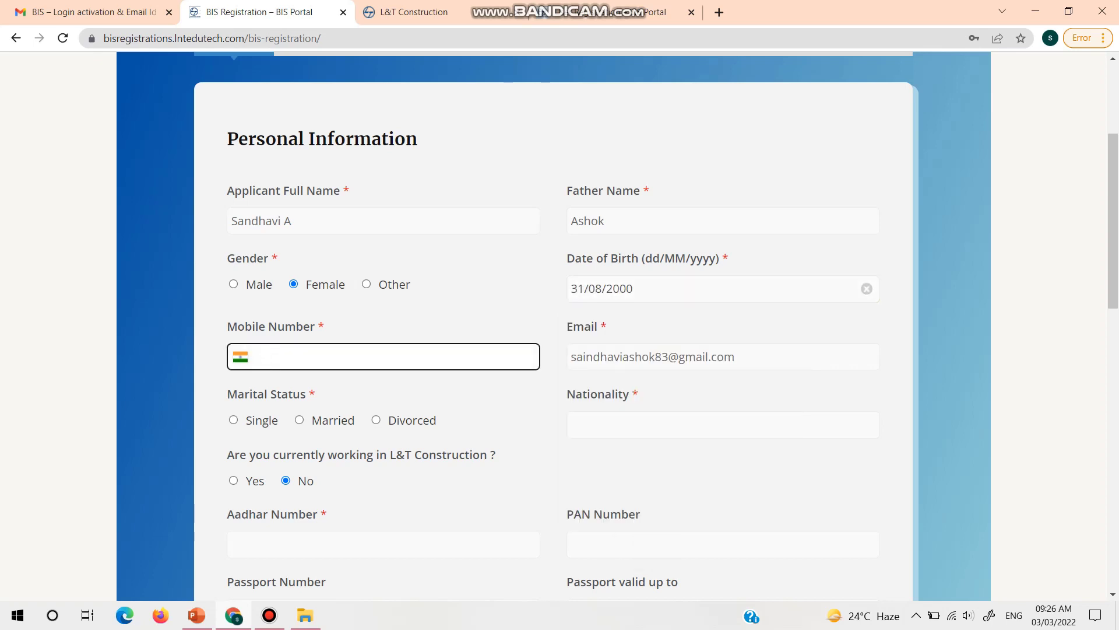
Enter the mobile number, Single marital status, nationality Indian and the Aadhar number
left_click(233, 420)
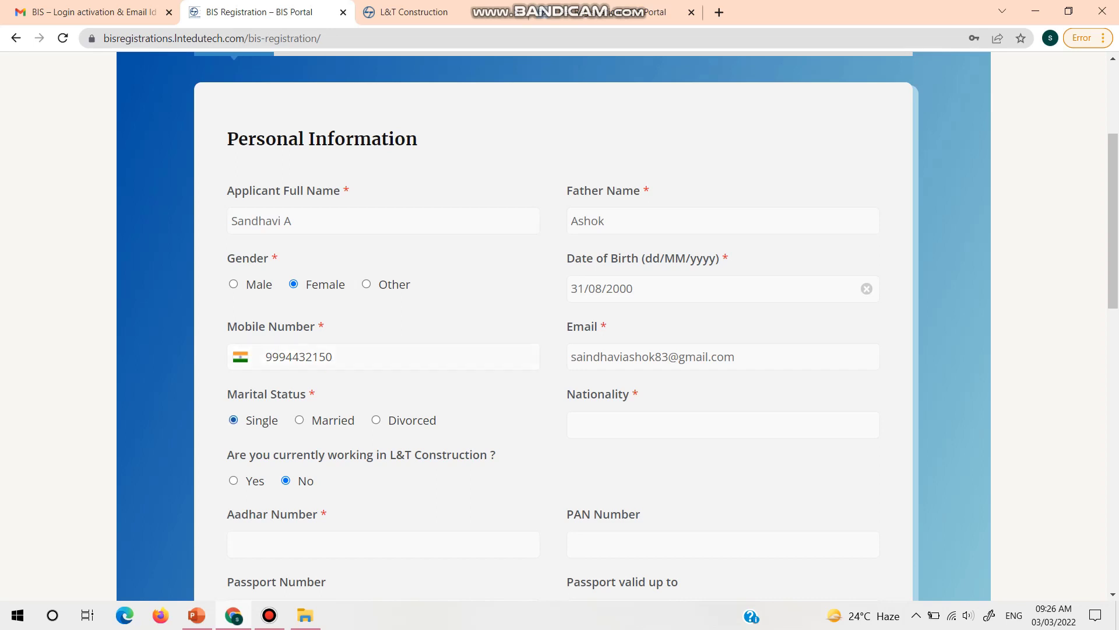
left_click(723, 424)
type("Indian")
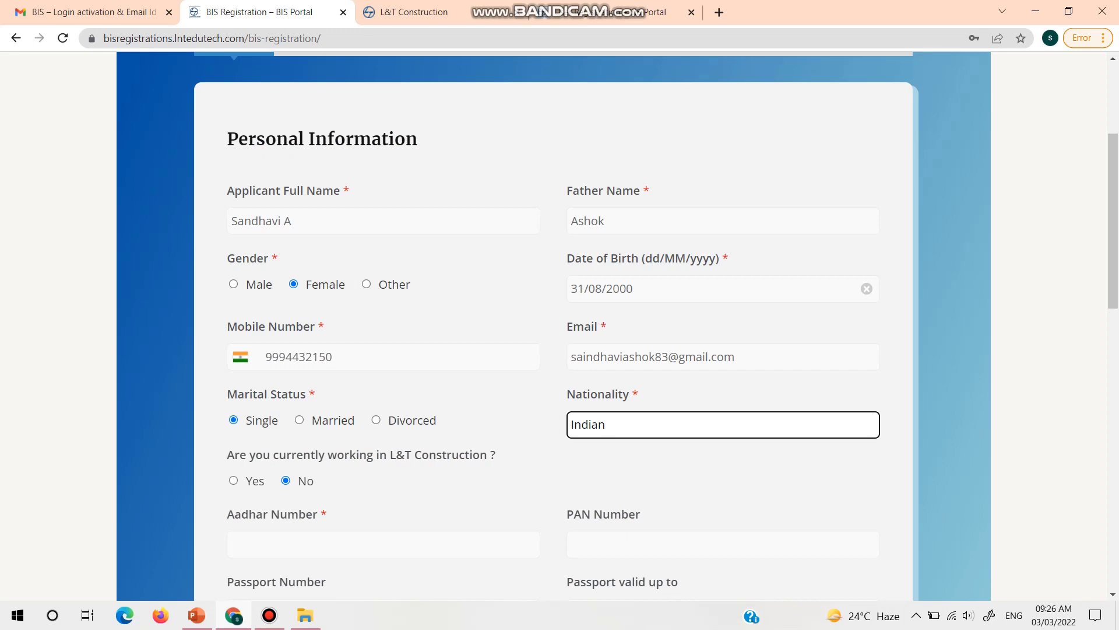
scroll(554, 320, "down", 1)
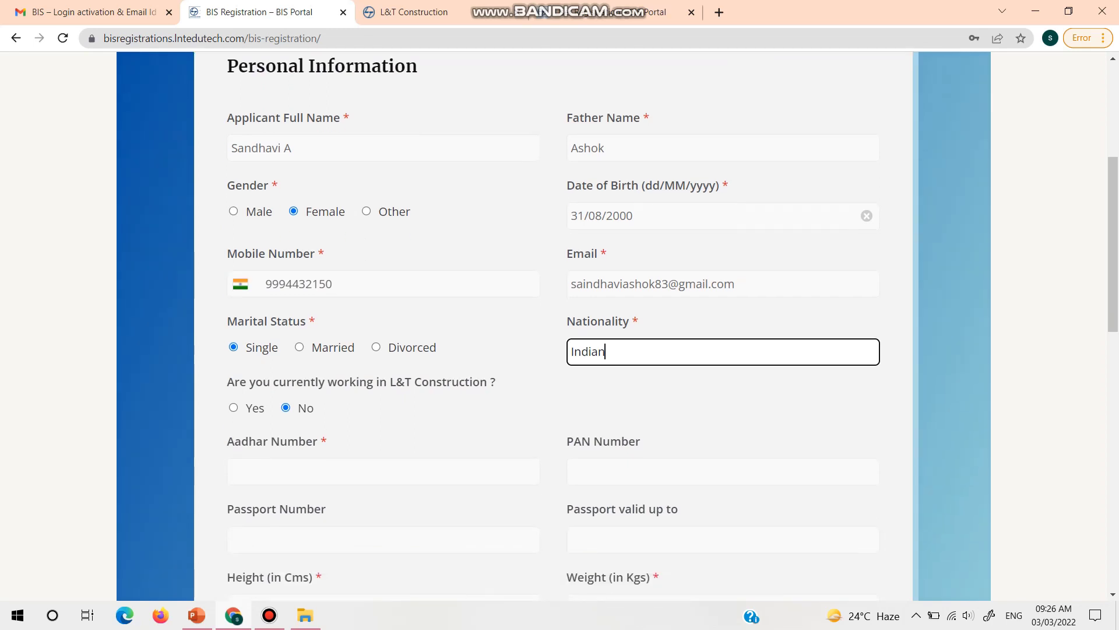
left_click(383, 471)
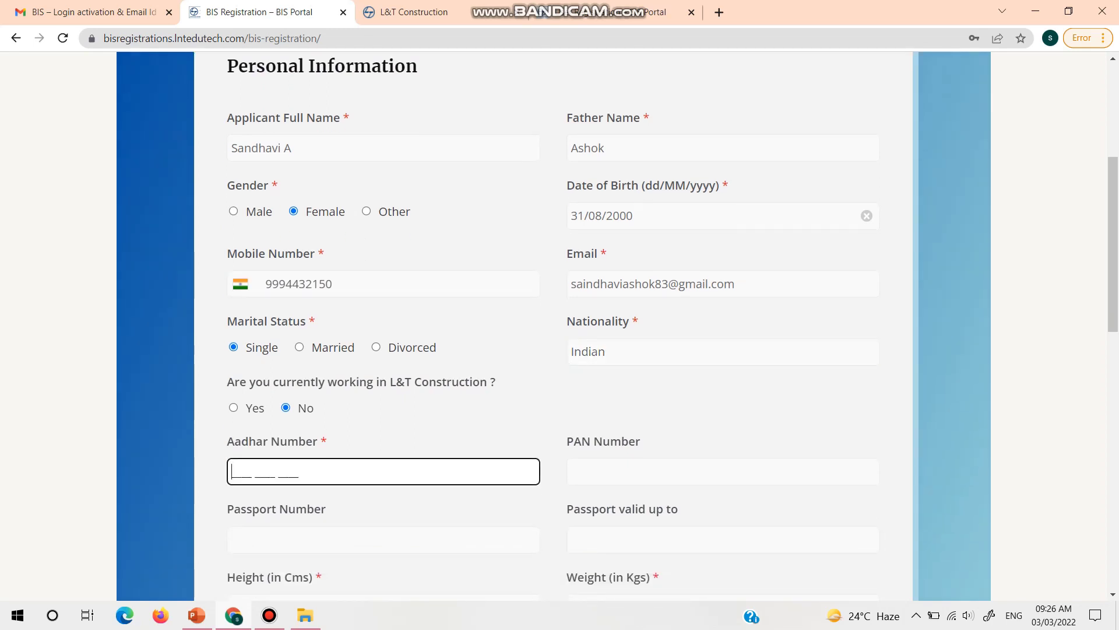
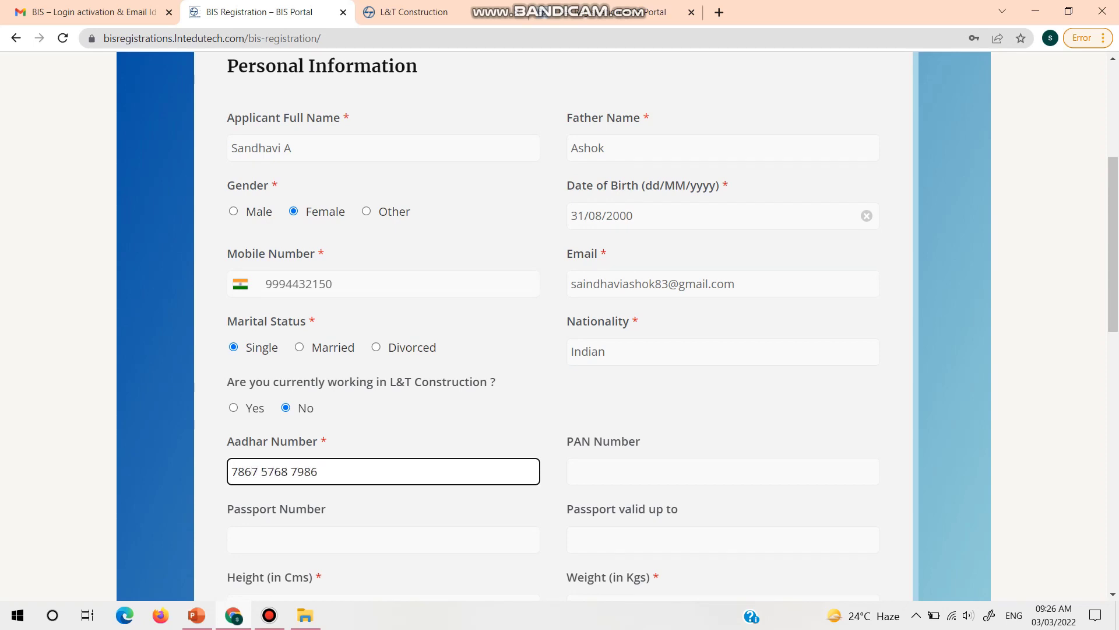
Enter height 156 cm and weight 60 kg
scroll(554, 321, "down", 1)
scroll(554, 321, "down", 1)
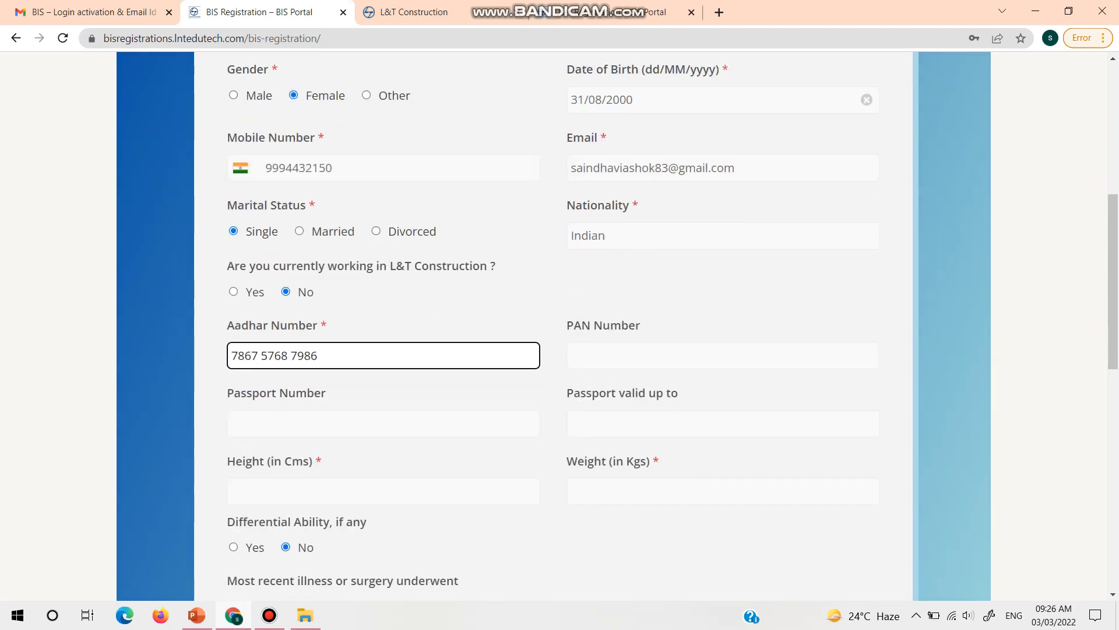
scroll(554, 321, "down", 2)
left_click(383, 389)
type("156")
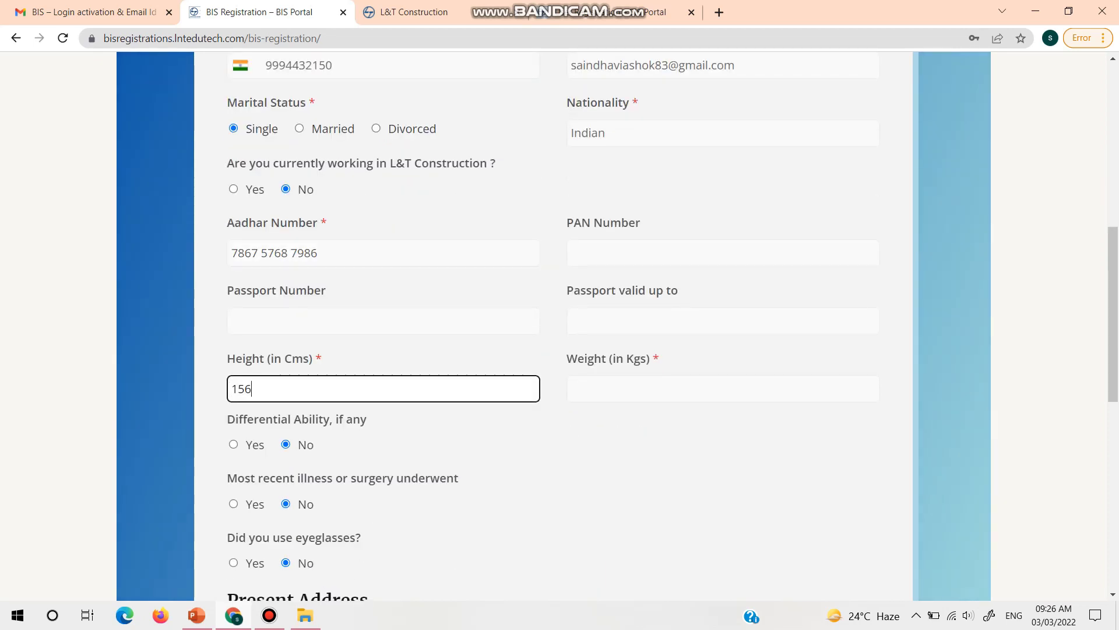
left_click(723, 388)
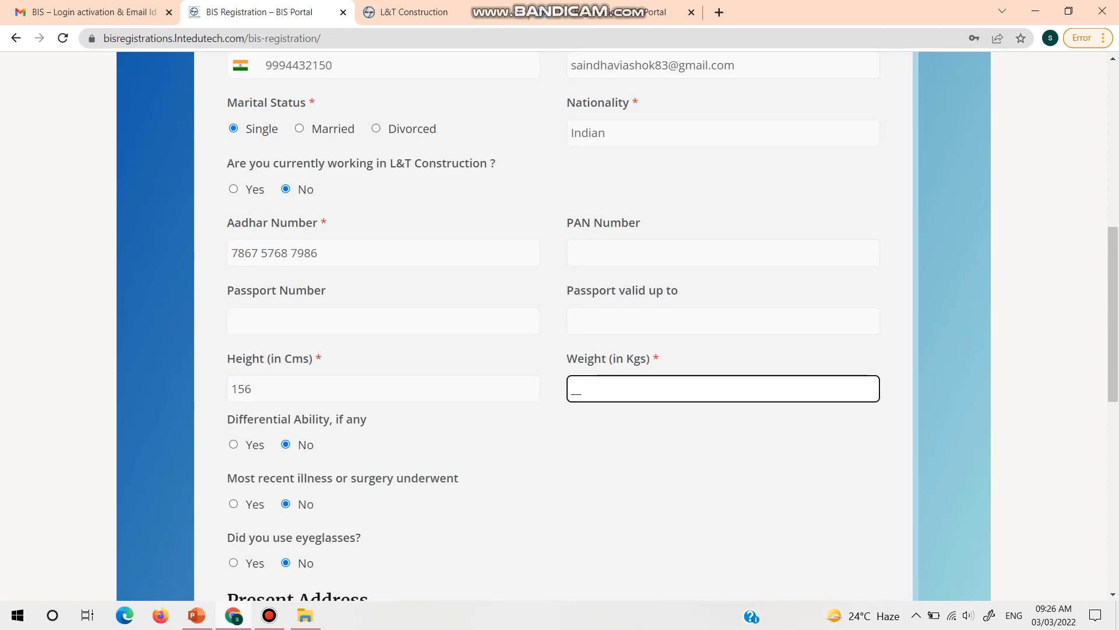
scroll(554, 320, "up", 1)
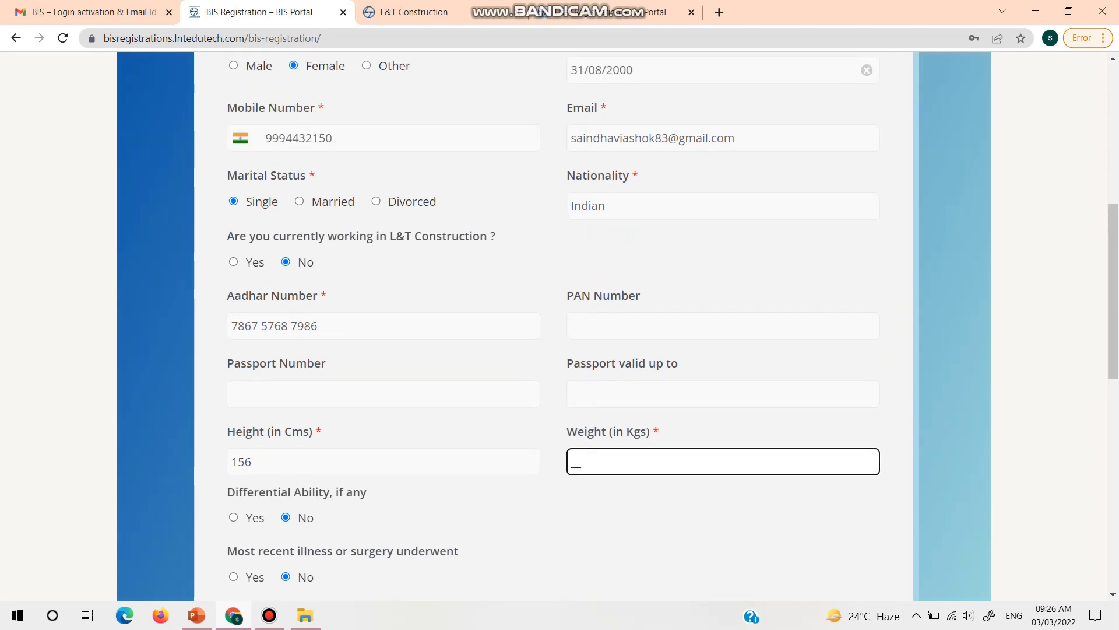
scroll(554, 326, "up", 3)
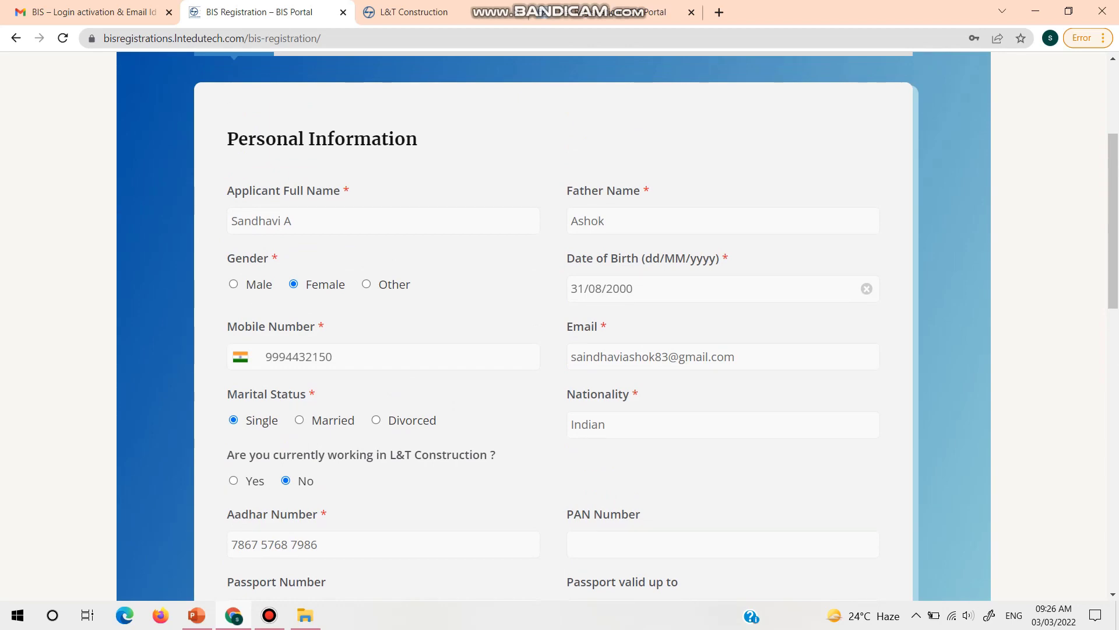
scroll(554, 325, "down", 4)
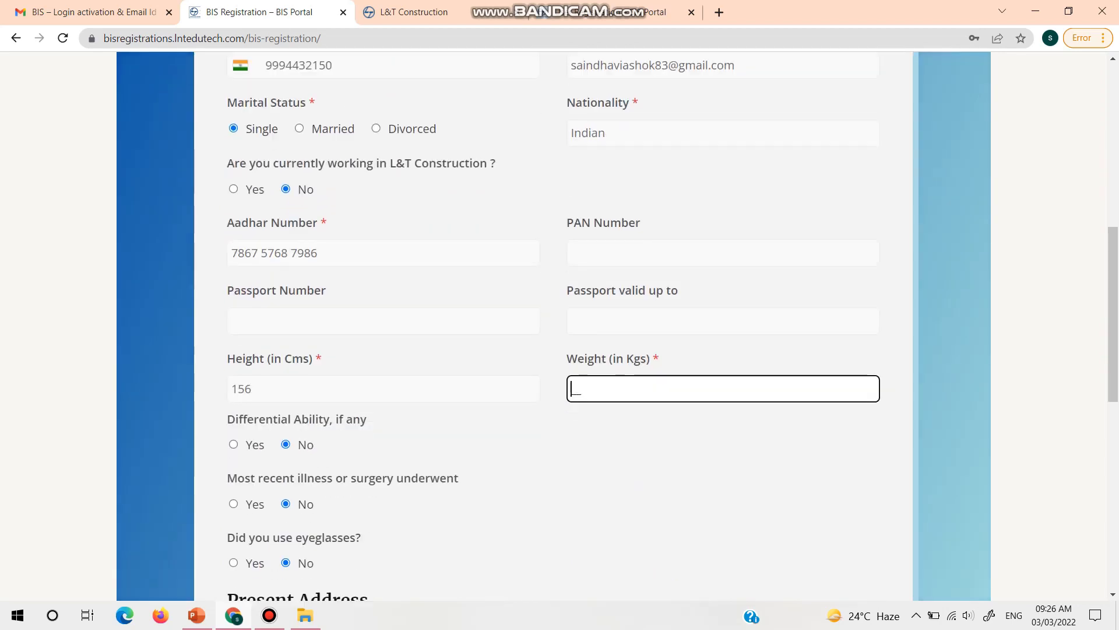
type("60")
scroll(554, 326, "down", 3)
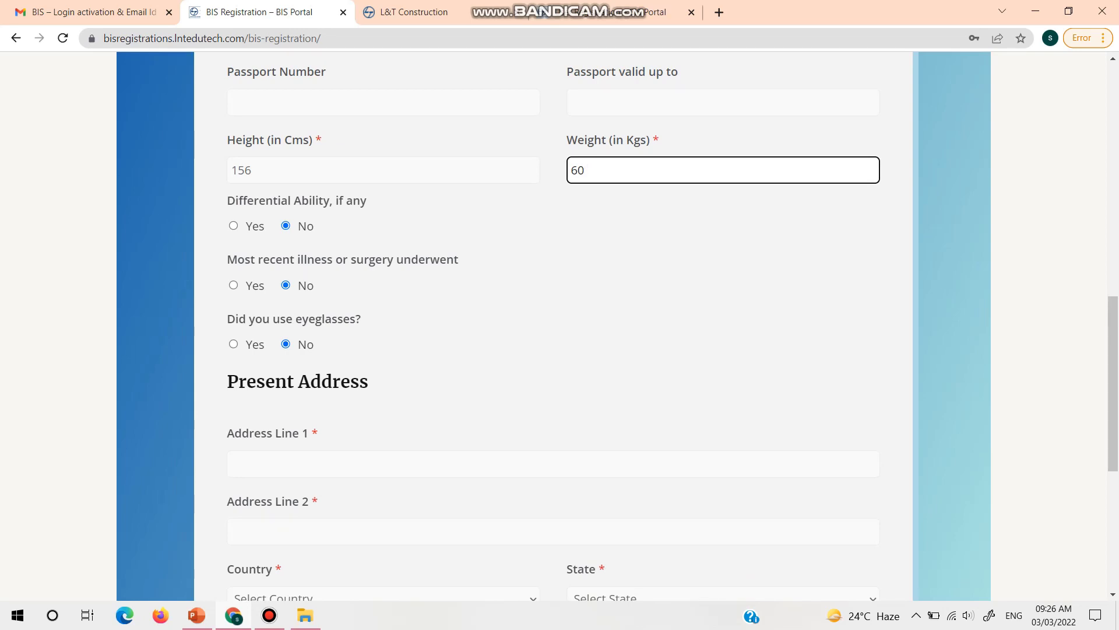
scroll(554, 326, "down", 1)
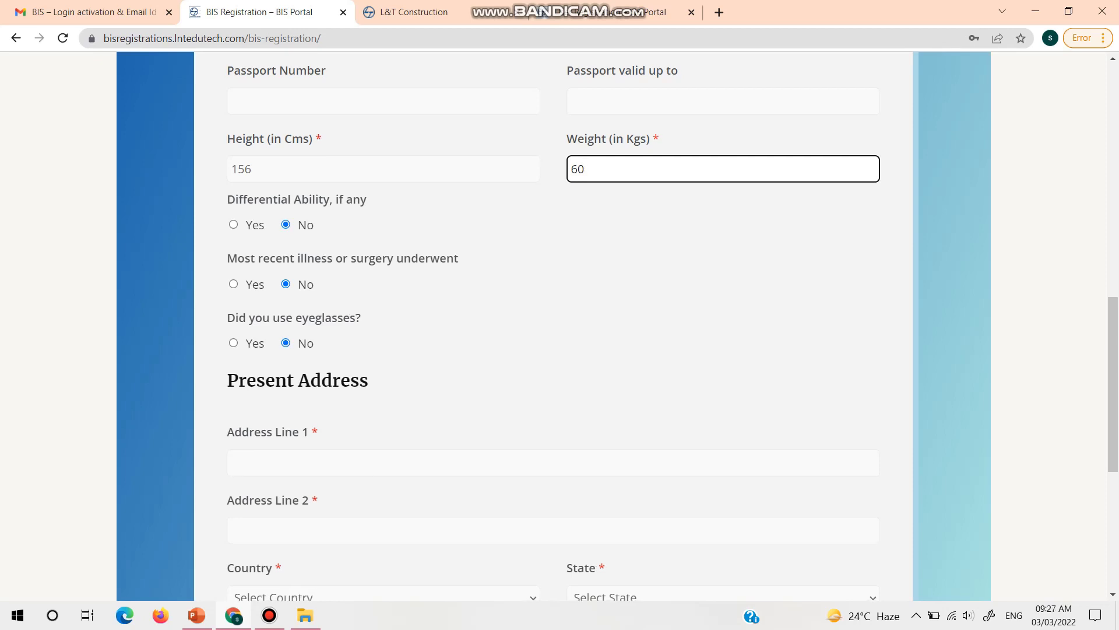
Enter present Address Line 1 'sns street' and Address Line 2 'chennia'
scroll(553, 326, "down", 1)
left_click(553, 391)
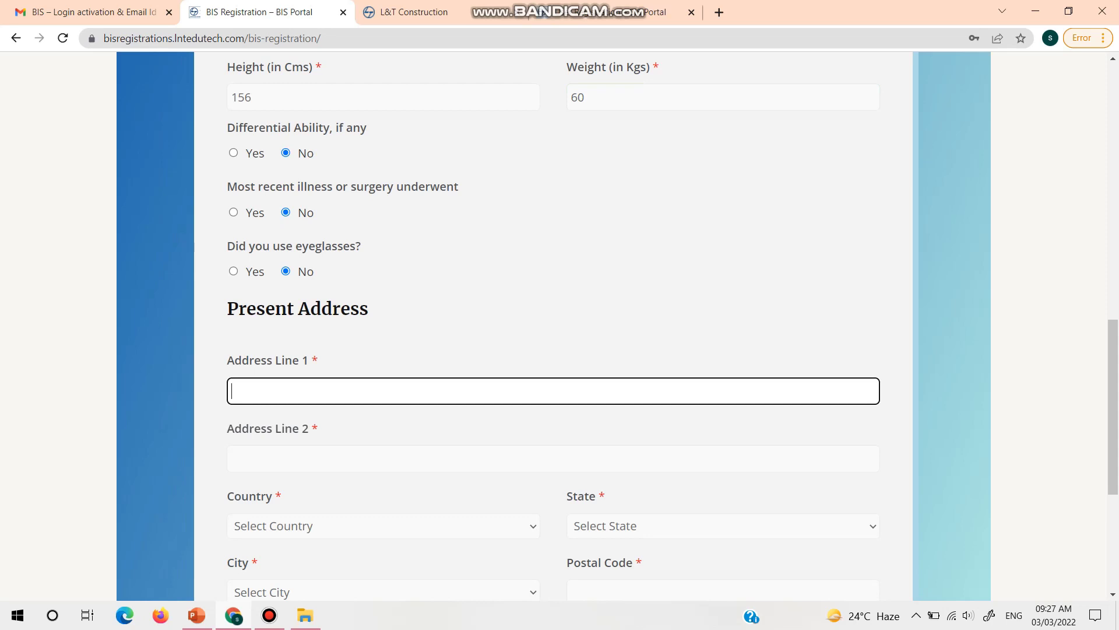
type("sns street")
left_click(553, 458)
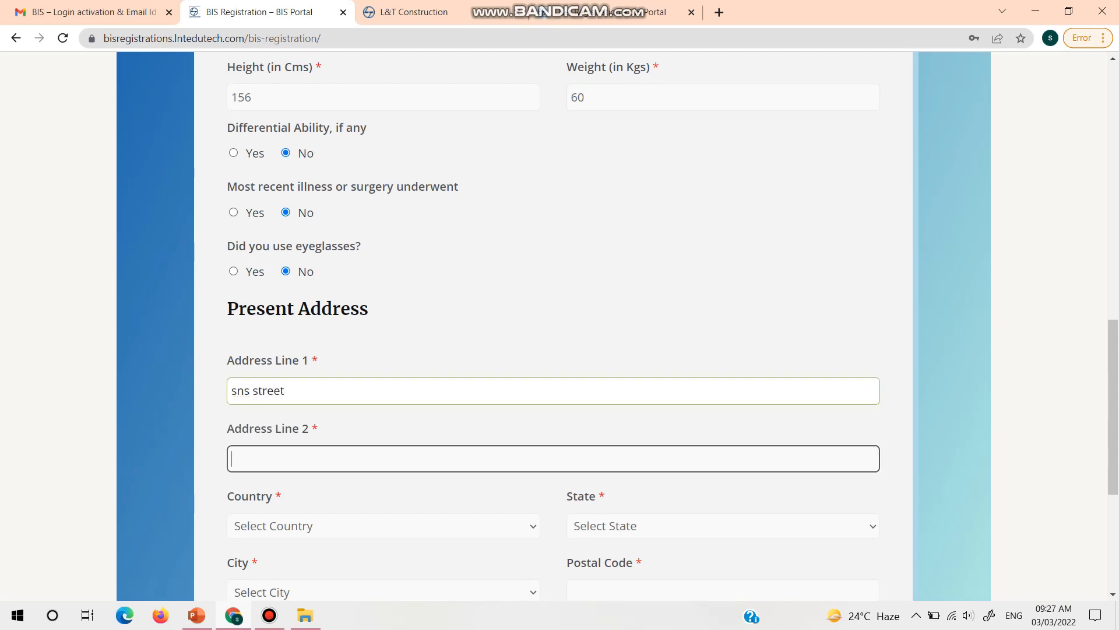
type("chennia")
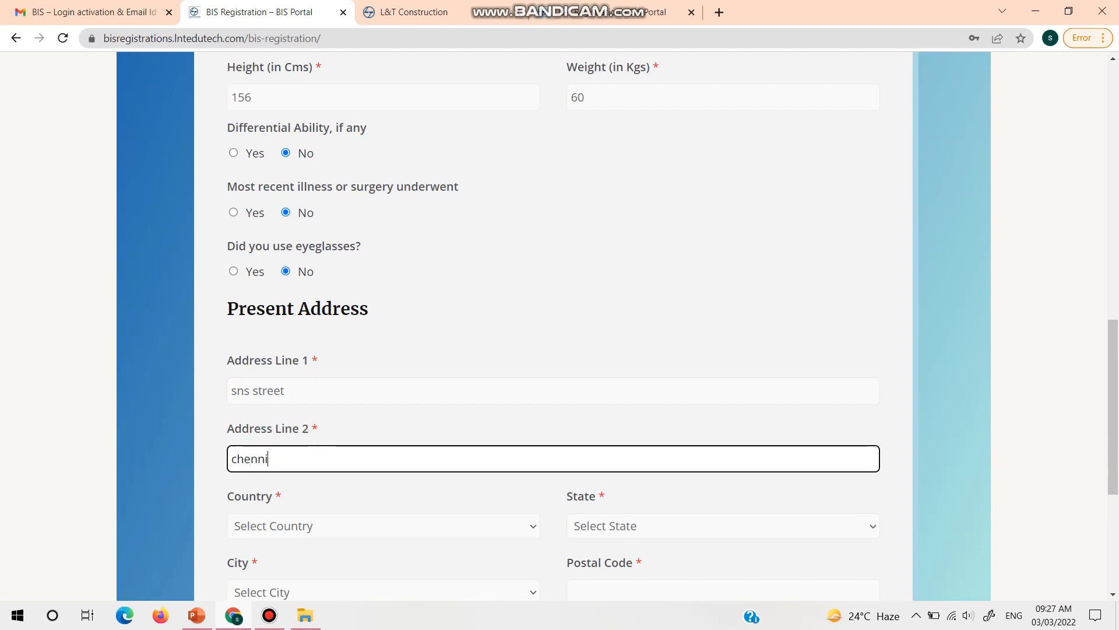
Select India as the country and Tamil Nadu as the state
left_click(383, 525)
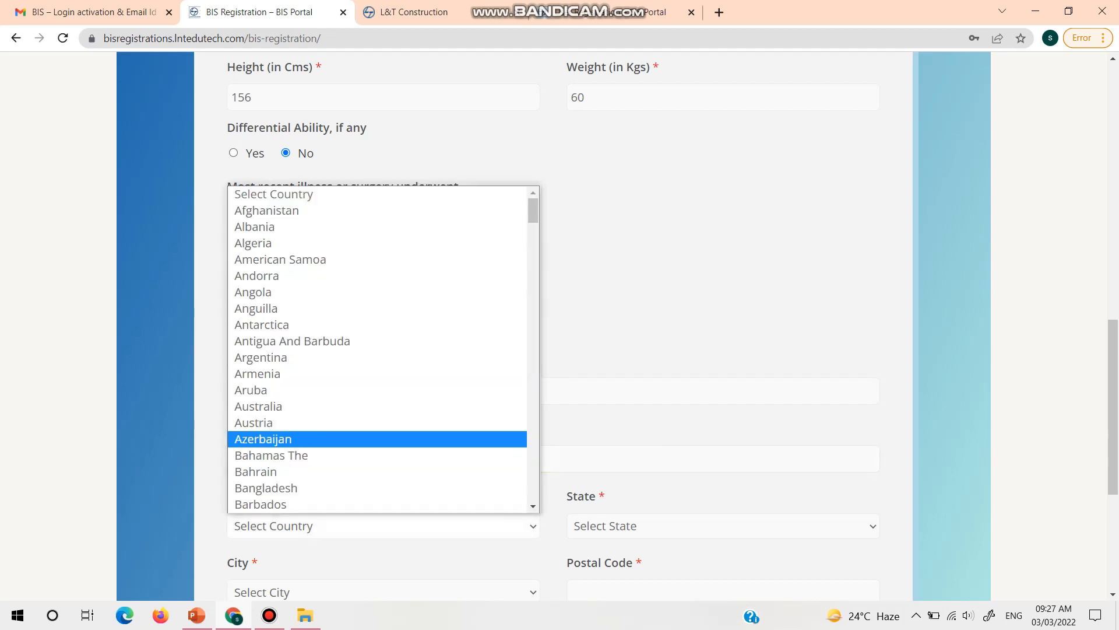
key("i")
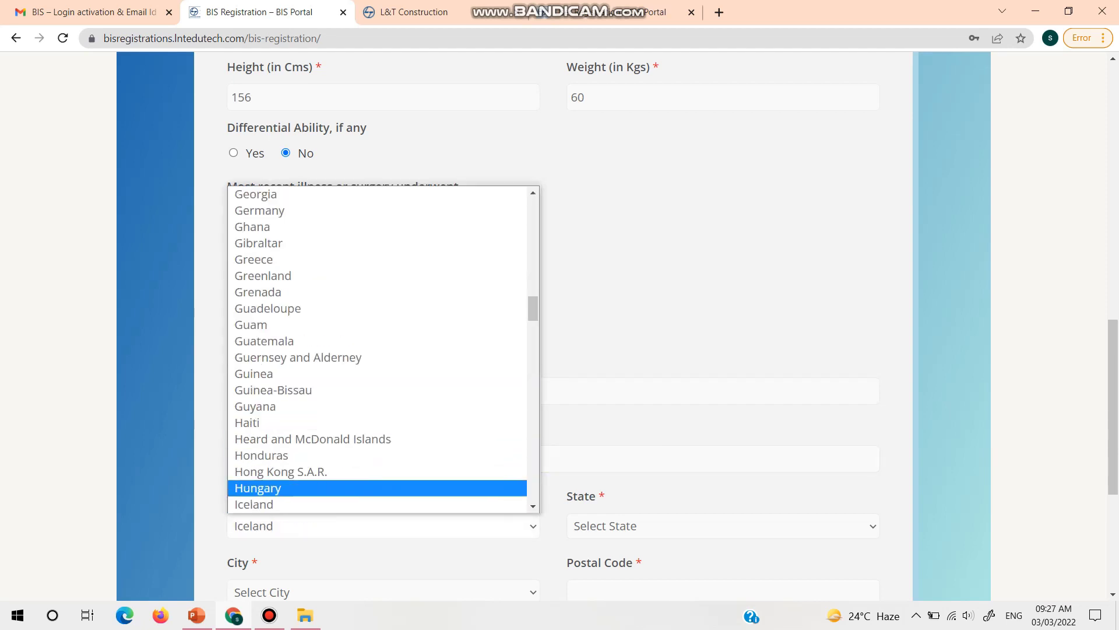
scroll(383, 350, "down", 3)
left_click(251, 375)
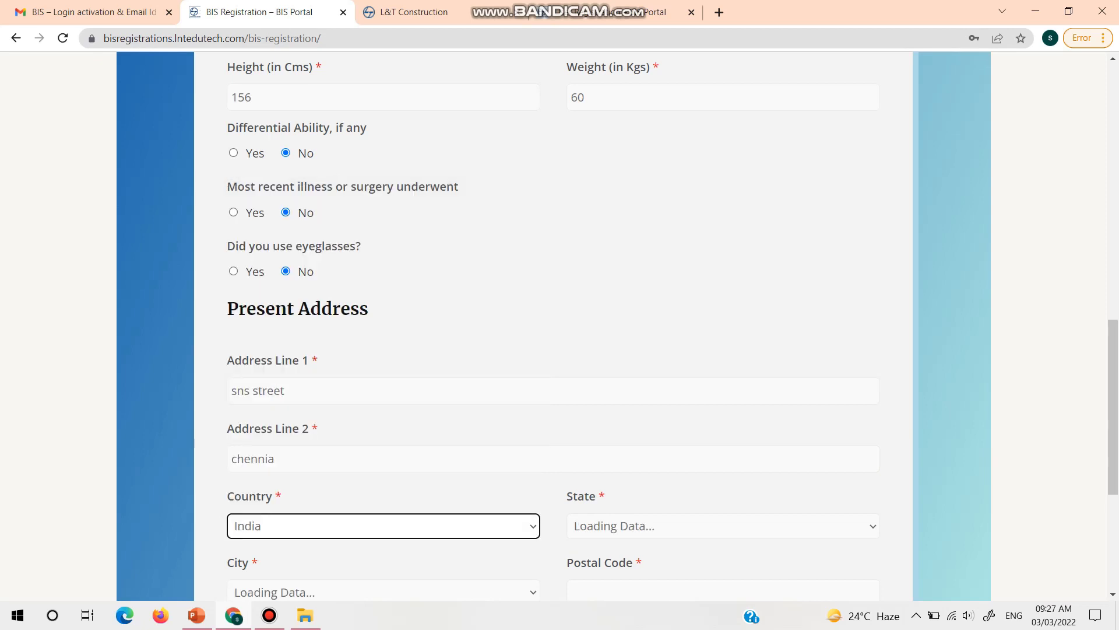
left_click(723, 525)
key("t")
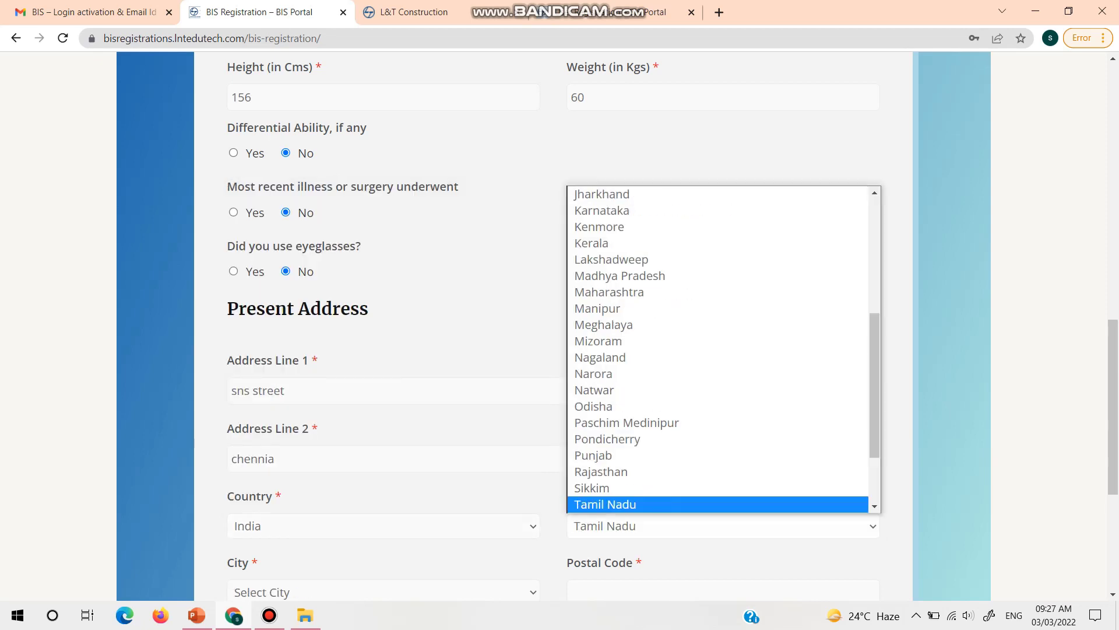
key("Return")
scroll(560, 327, "down", 2)
Choose Chennai as the city and enter postal code 600202
left_click(383, 447)
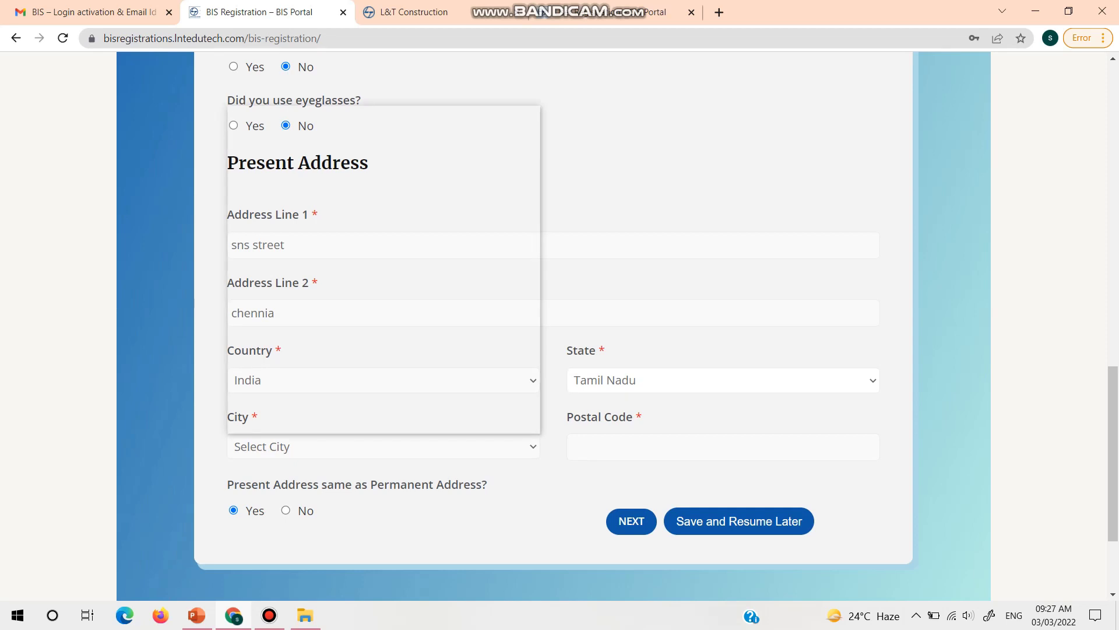
type("cheyy")
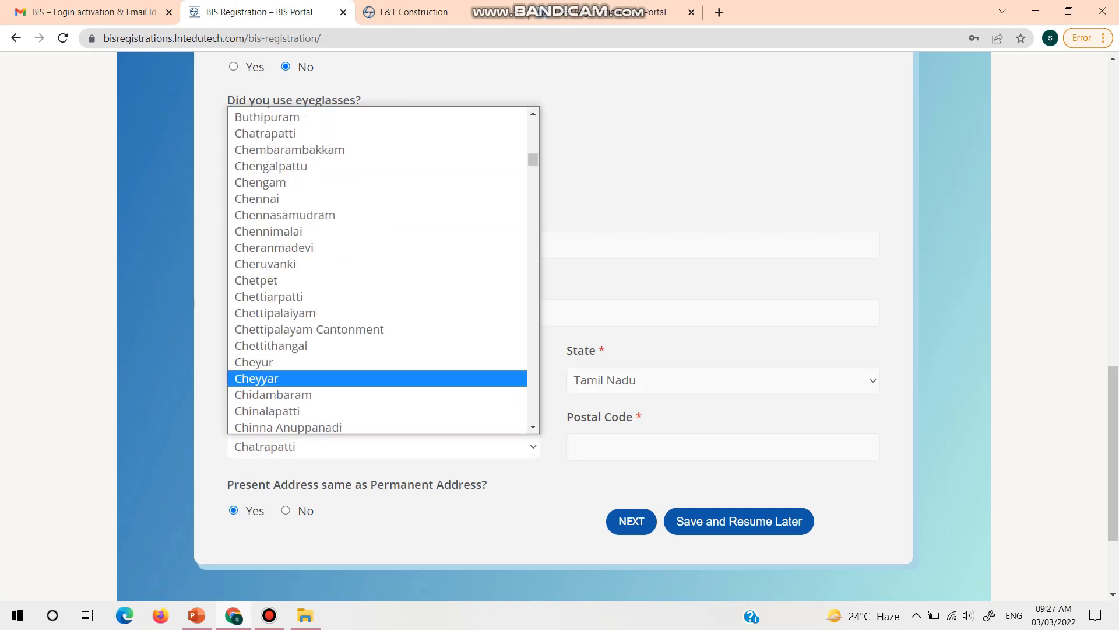
key("Up")
key("Up")
key("Up")
key("Up")
key("Down")
key("Down")
key("Down")
key("Down")
key("Up")
key("Up")
key("Up")
key("Up")
key("Up")
key("Up")
key("Up")
key("Up")
key("Up")
key("Up")
key("Up")
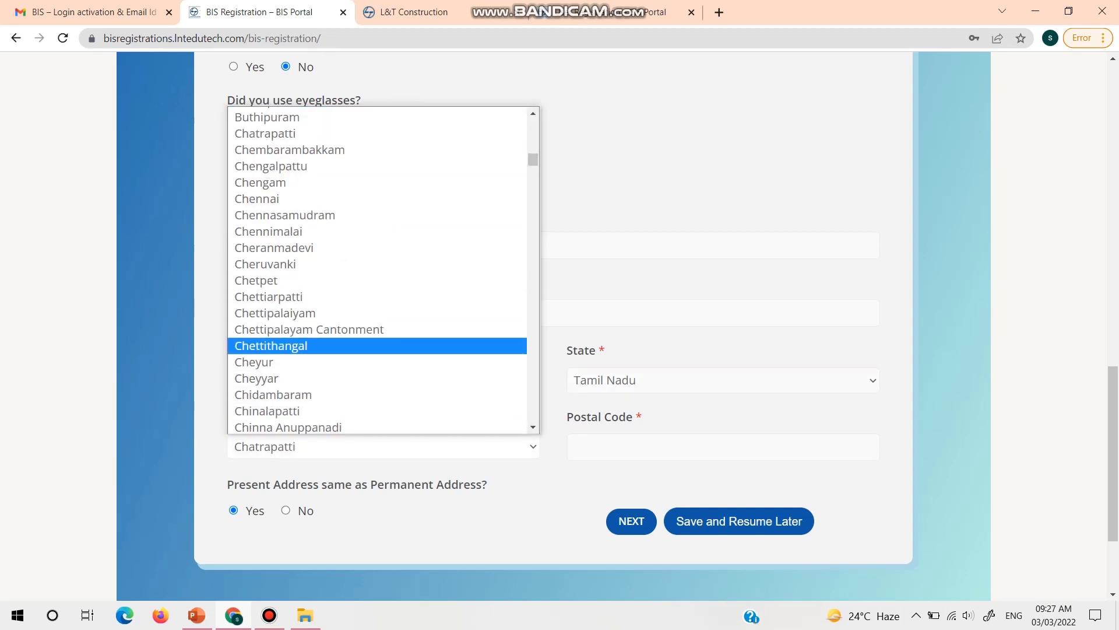
key("Return")
key("Tab")
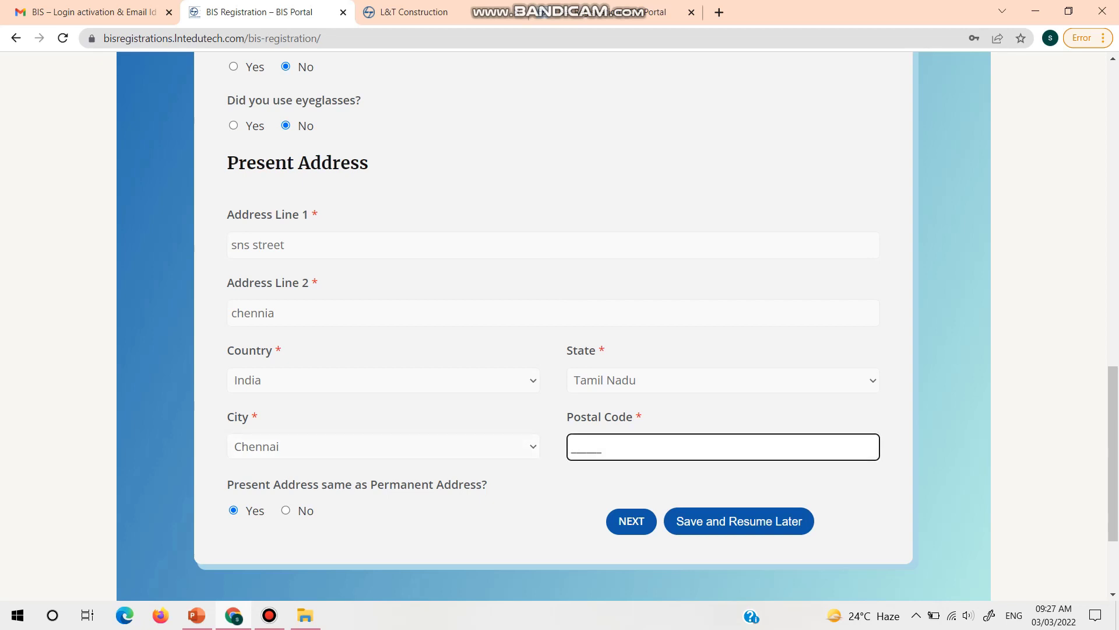
type("600202")
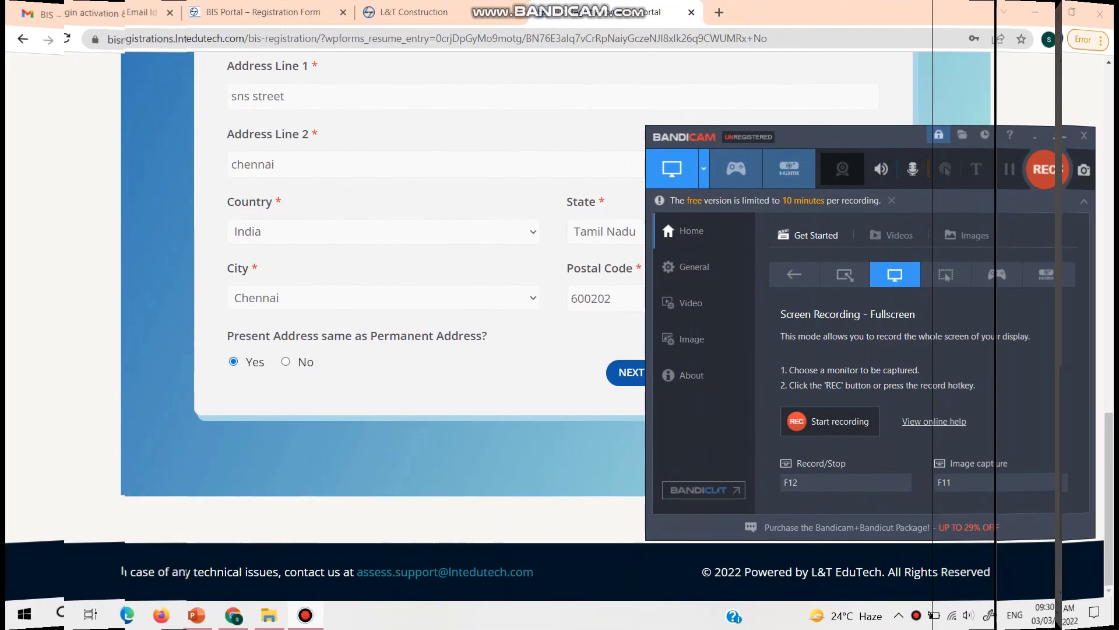
Save the form entry with 'Save and Resume Later' to get a resume link
left_click(1044, 167)
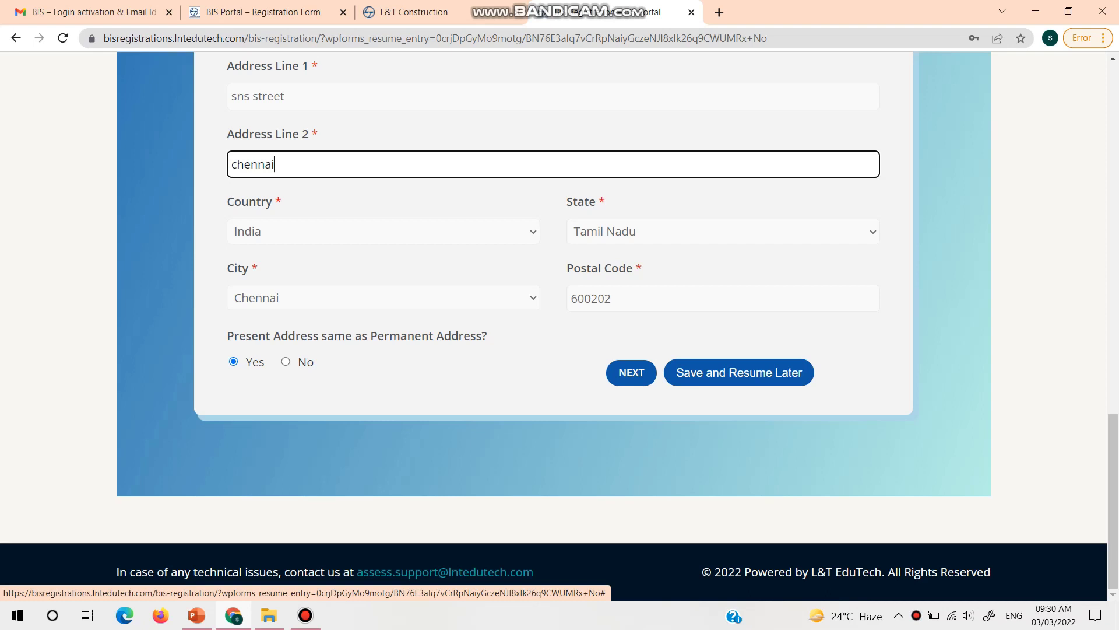
left_click(740, 372)
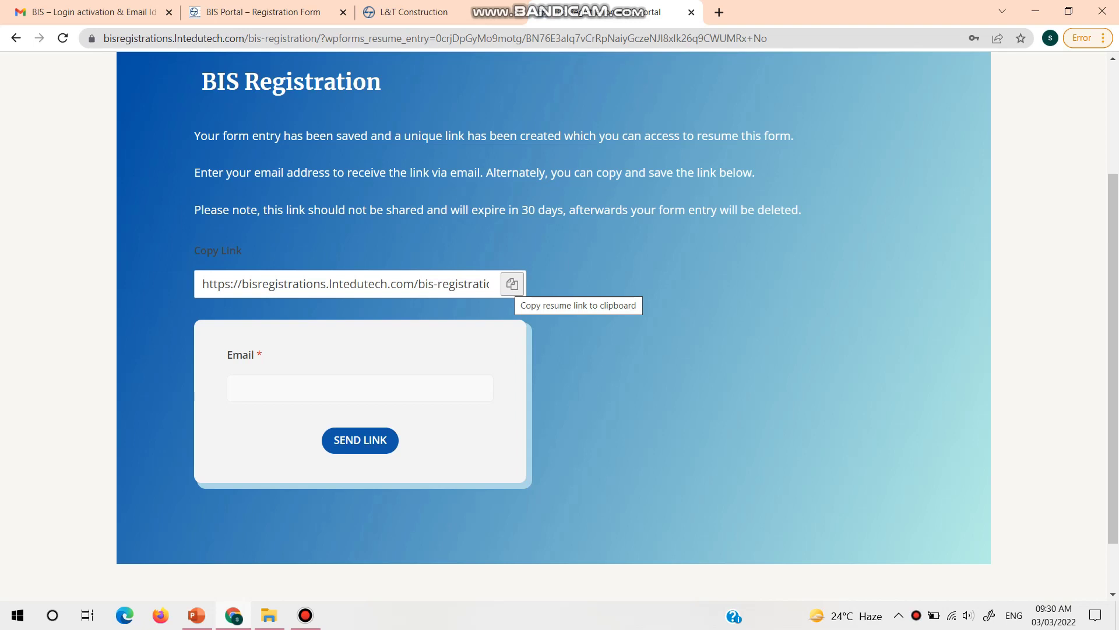
Begin entering the applicant's email address, checking the full address in the Gmail tab
left_click(360, 388)
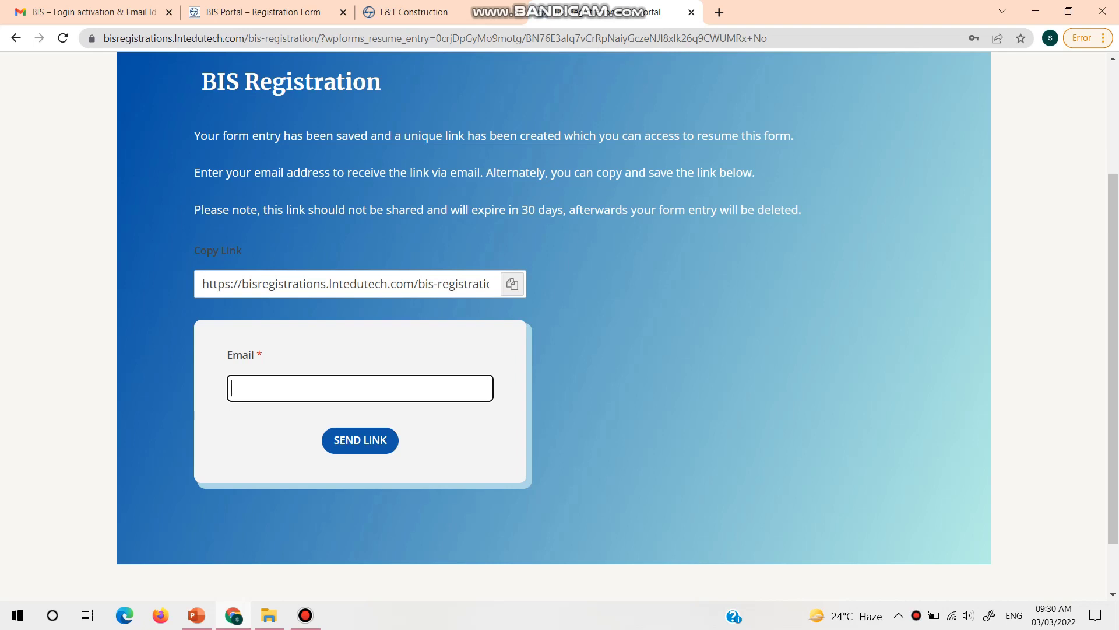
scroll(559, 327, "down", 2)
scroll(560, 327, "up", 4)
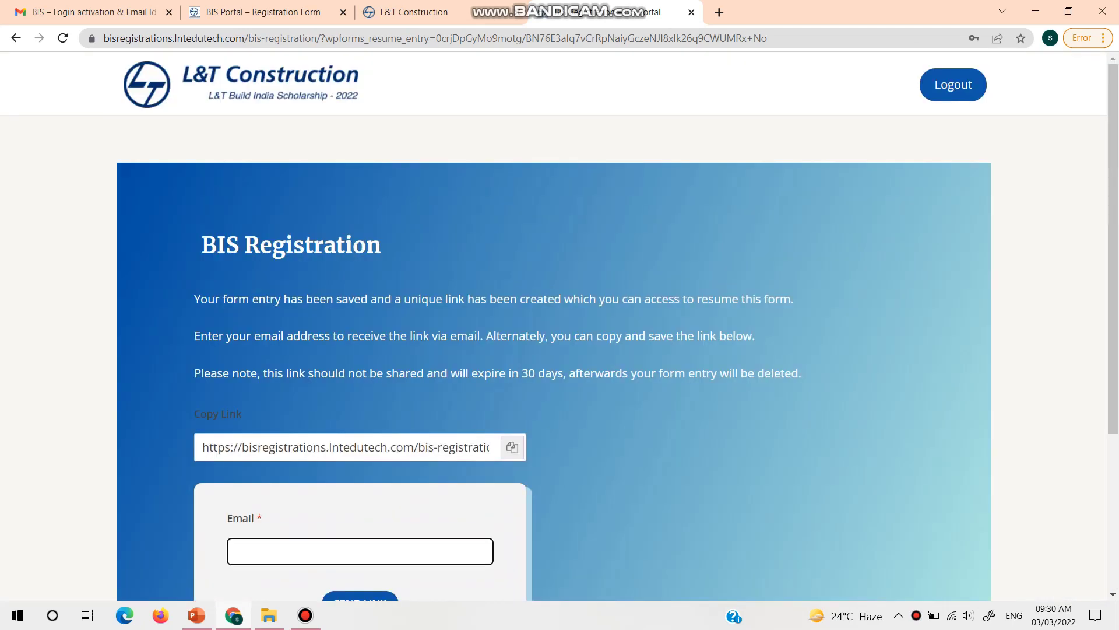
scroll(560, 327, "down", 4)
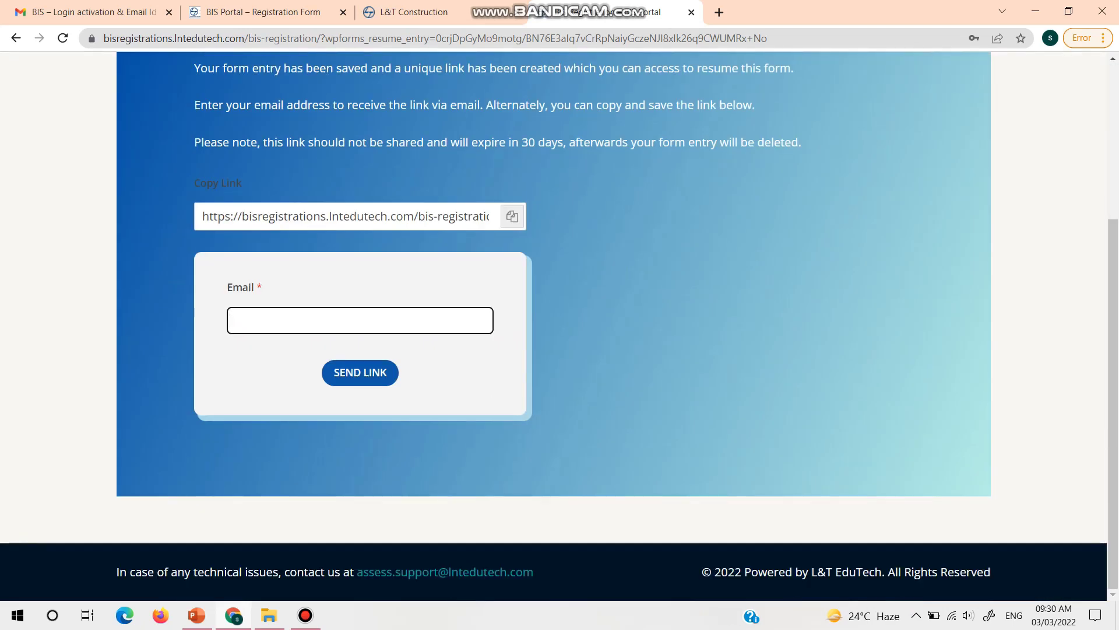
scroll(559, 315, "up", 1)
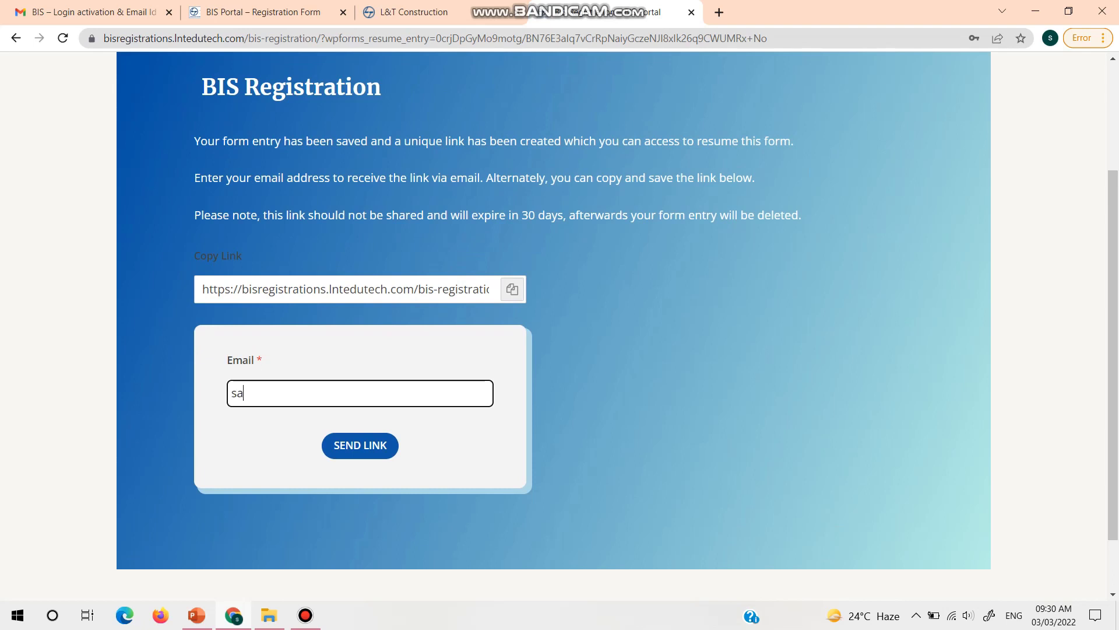
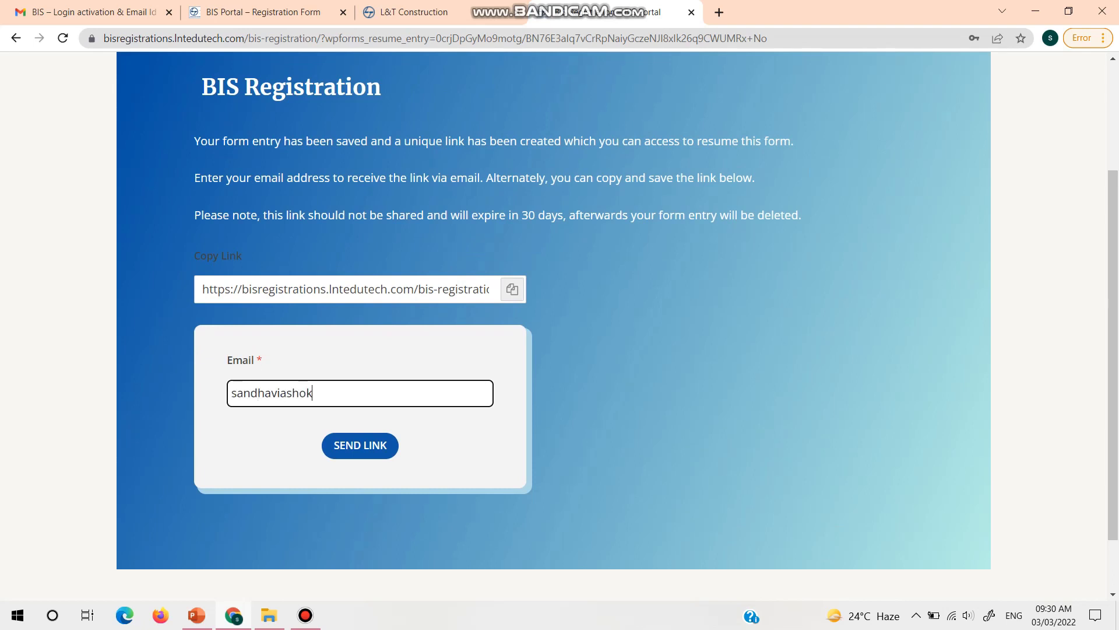
key("ctrl+a")
key("ctrl+1")
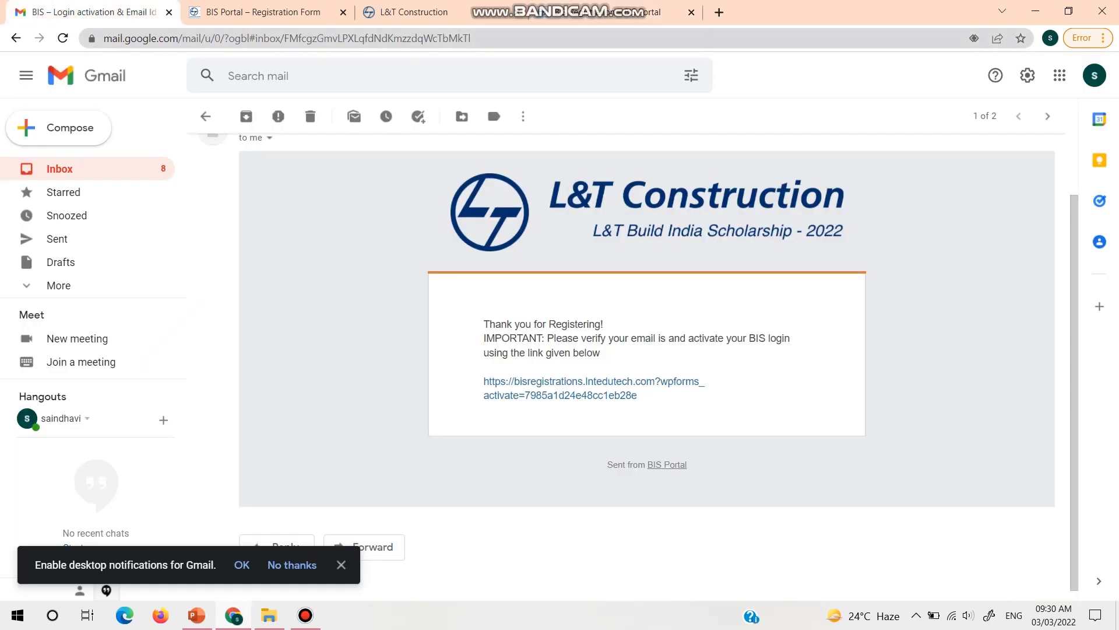
left_click(1095, 75)
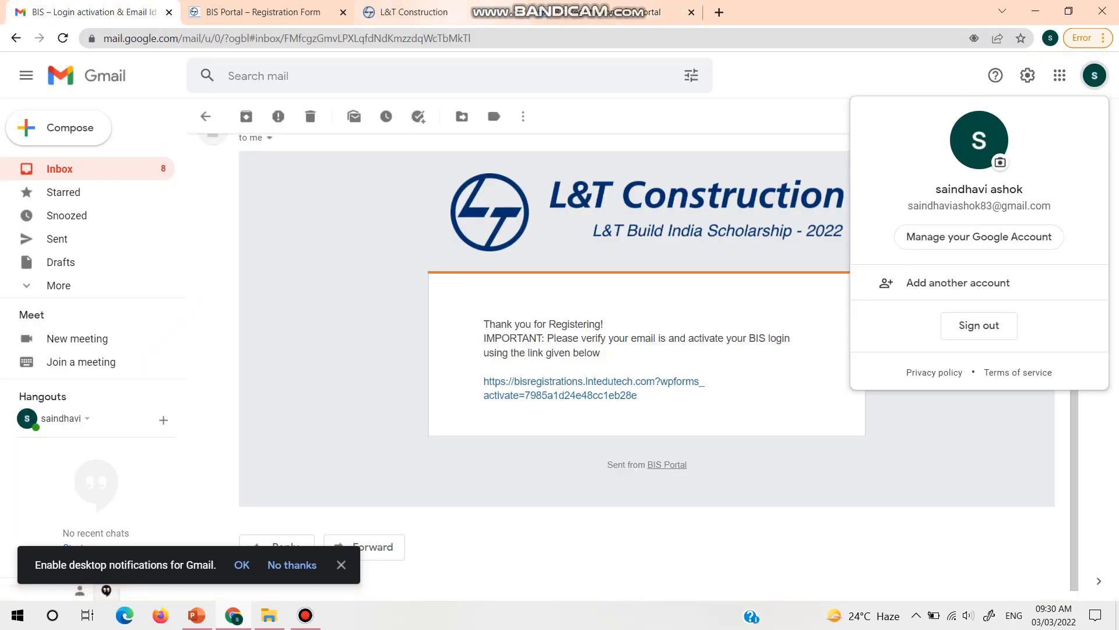
key("ctrl+4")
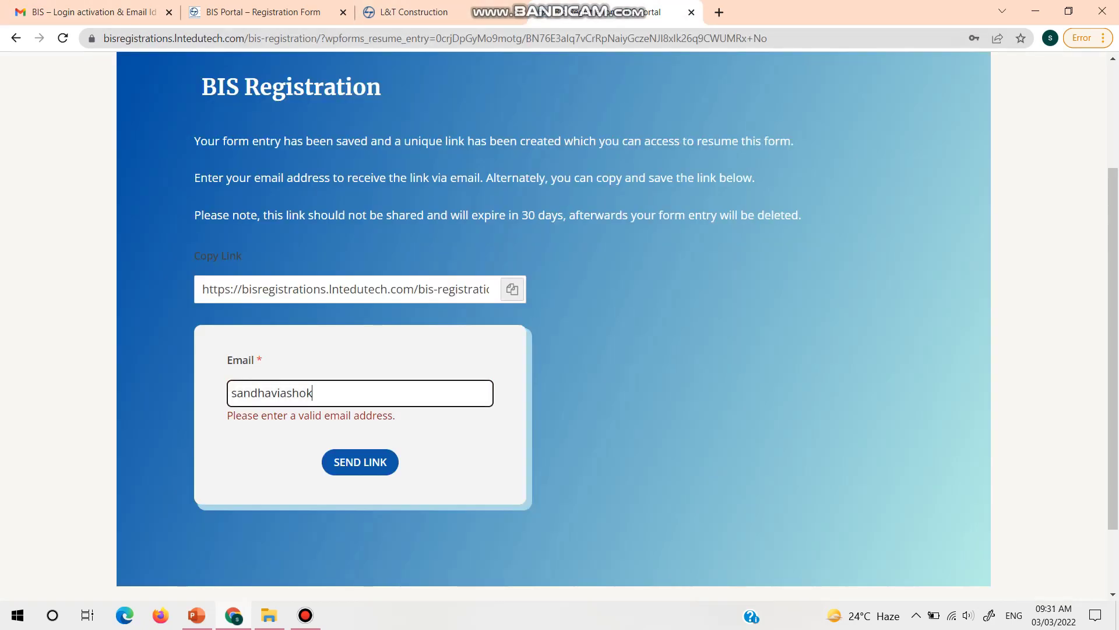
Complete the Gmail address and submit it to receive the resume link
key("ctrl+2")
type("••••••••")
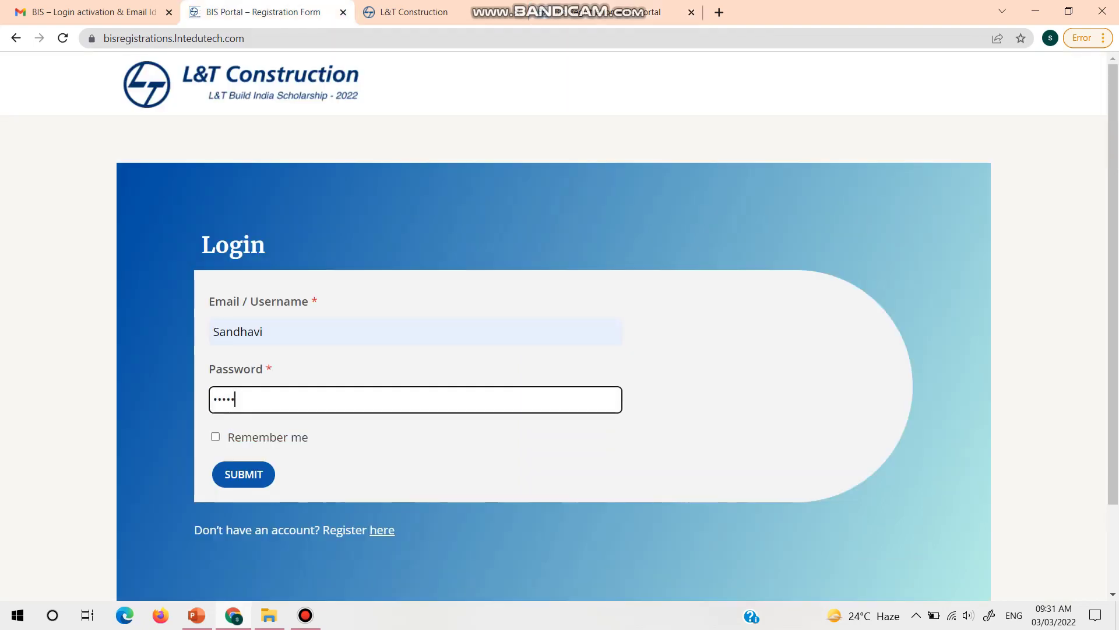
type("•")
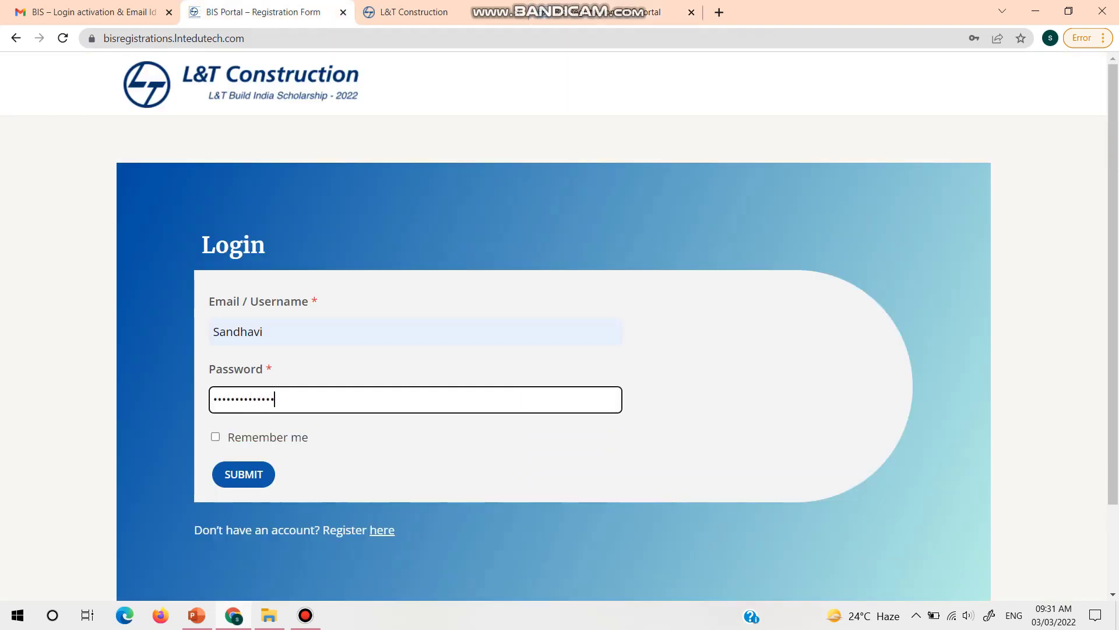
scroll(560, 327, "down", 3)
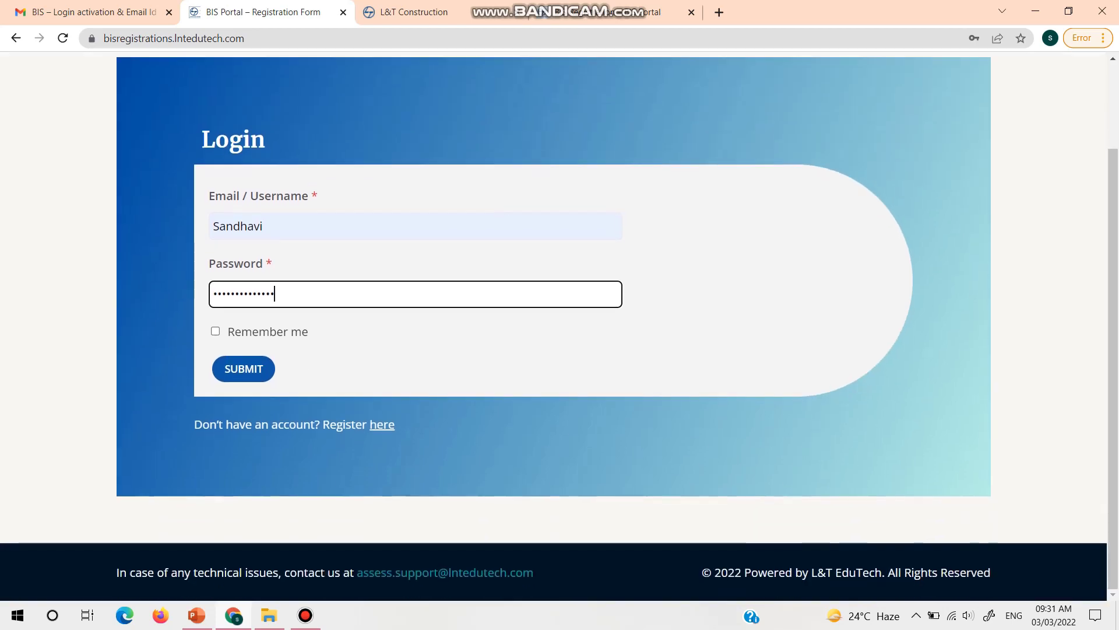
key("ctrl+3")
key("ctrl+4")
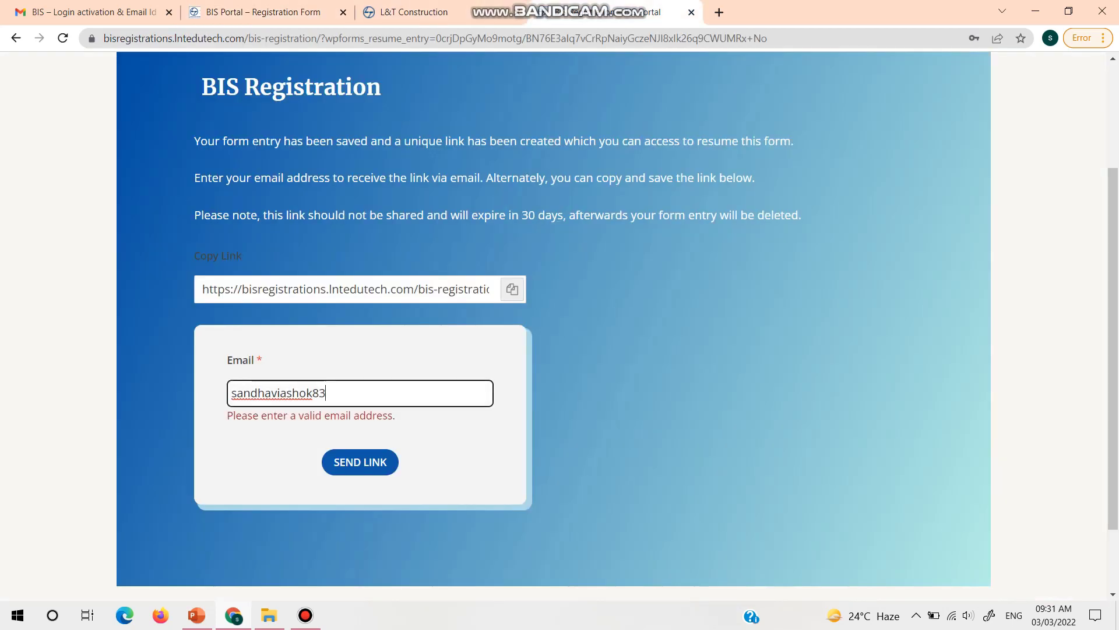
type("@gmail.com")
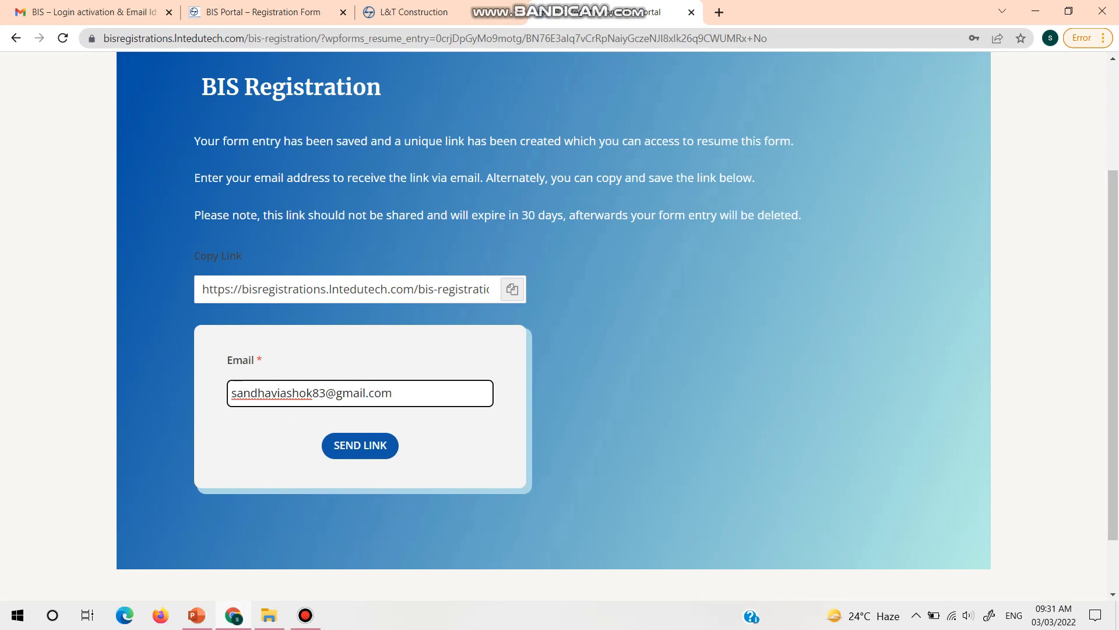
key("Return")
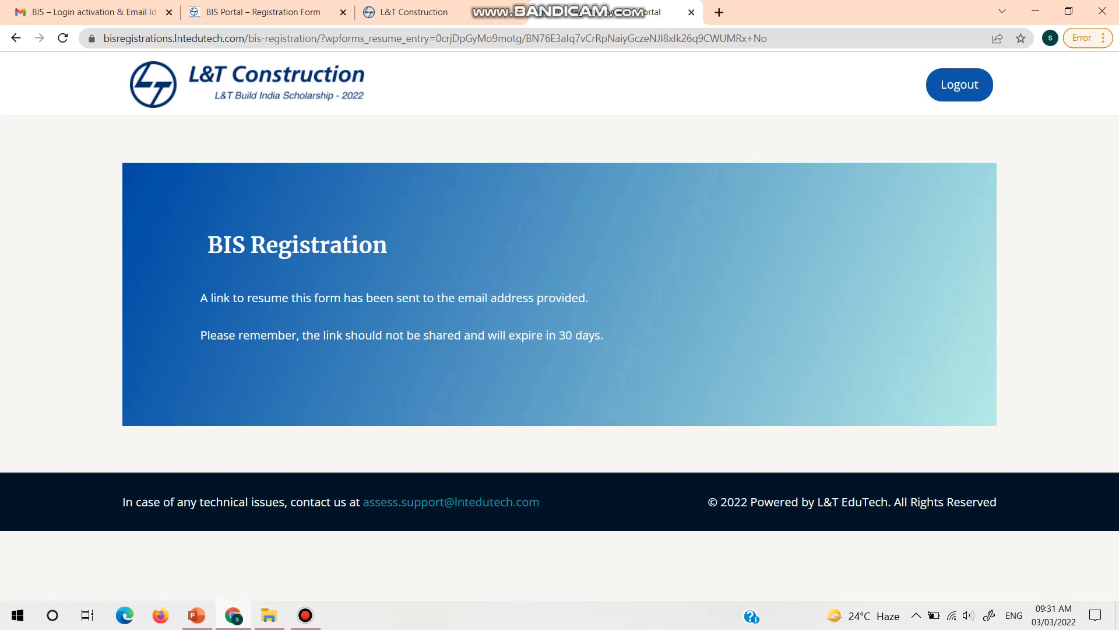
Read the resume-link confirmation and link-expiry note, then return to the Gmail mailbox
left_click_drag(200, 298, 561, 298)
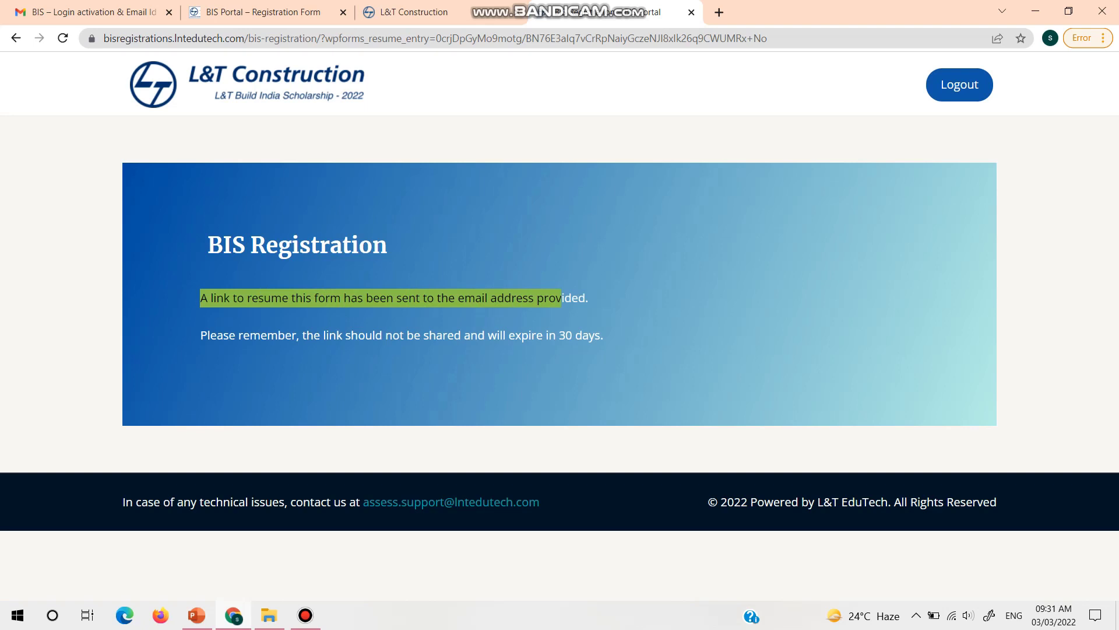
left_click_drag(297, 335, 589, 335)
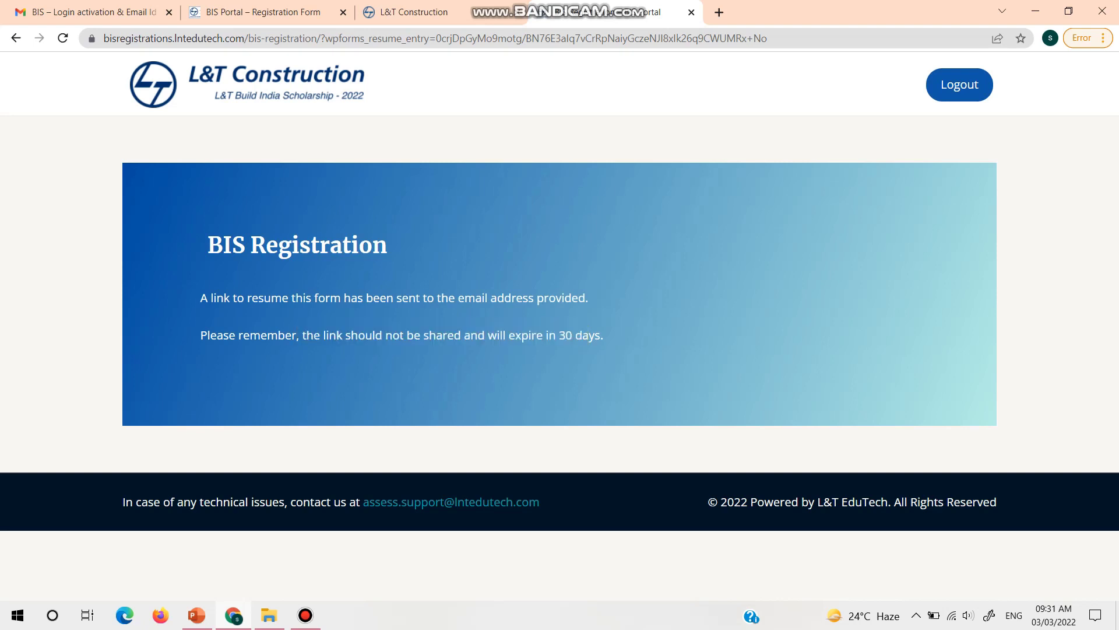
left_click(93, 11)
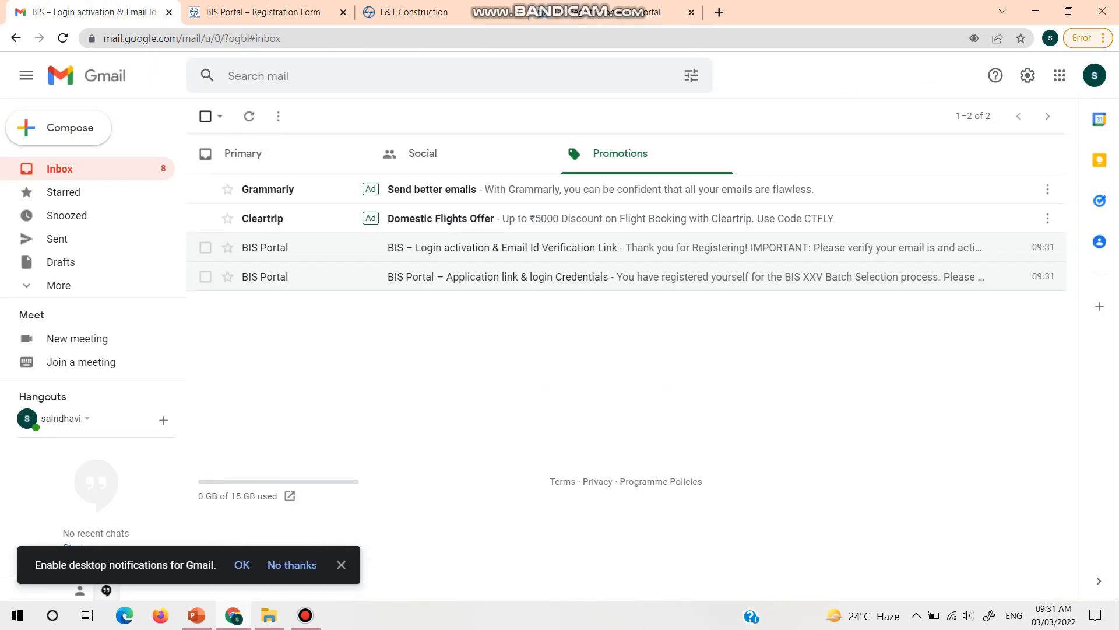
Reload Gmail and check the Primary and Promotions inboxes for new mail
left_click(243, 154)
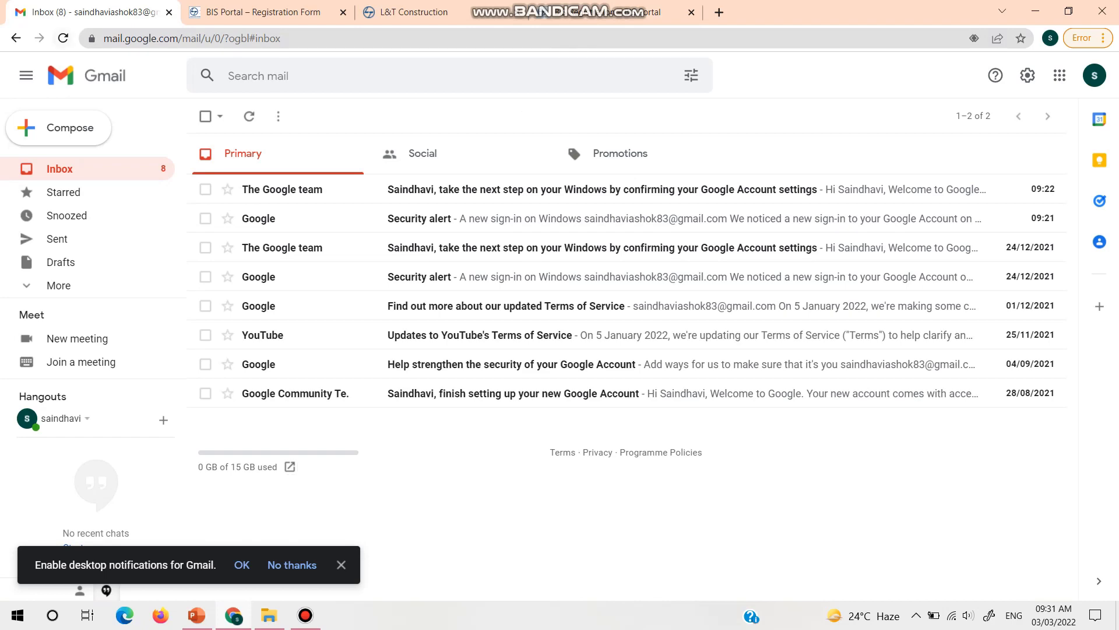
left_click(63, 38)
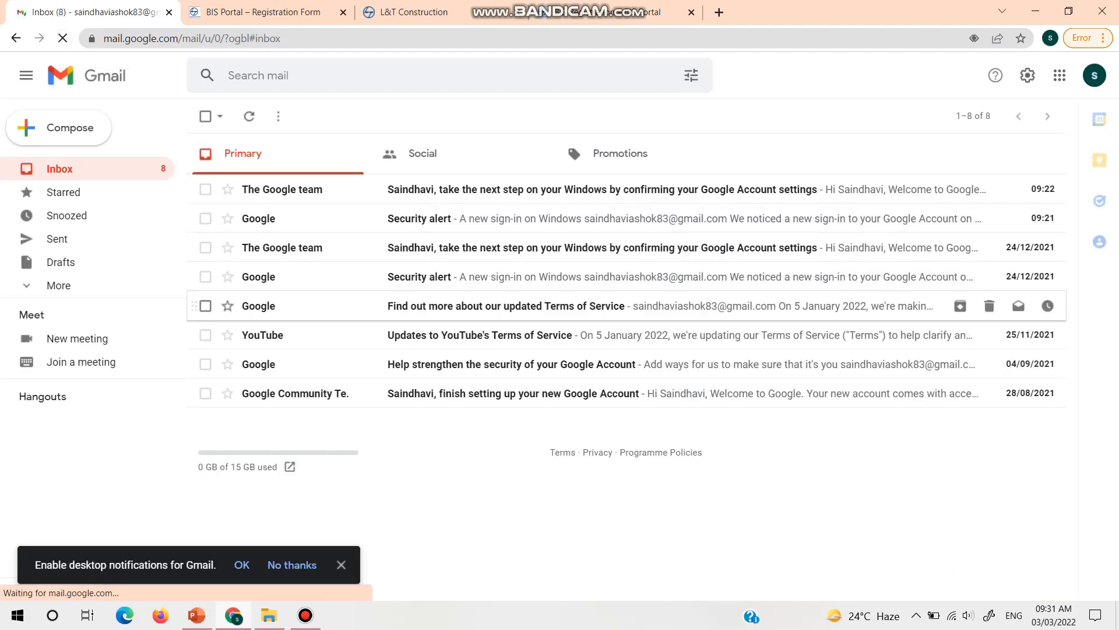
left_click(620, 154)
left_click(243, 153)
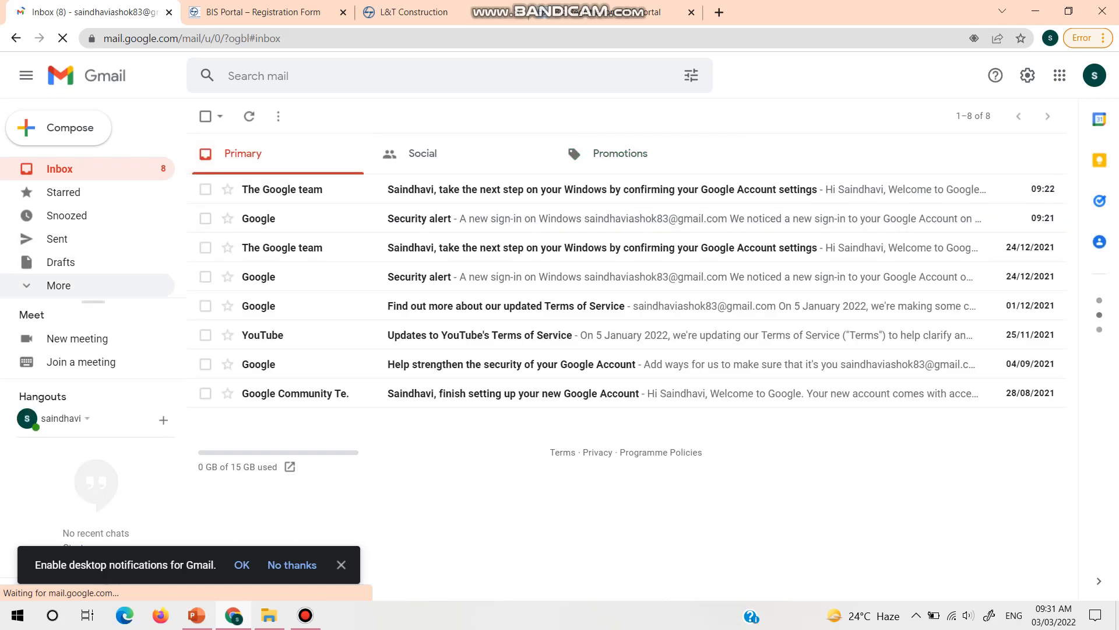
Expand the mail labels and confirm the Spam folder is empty
left_click(58, 285)
scroll(58, 245, "down", 2)
scroll(59, 251, "down", 1)
left_click(58, 256)
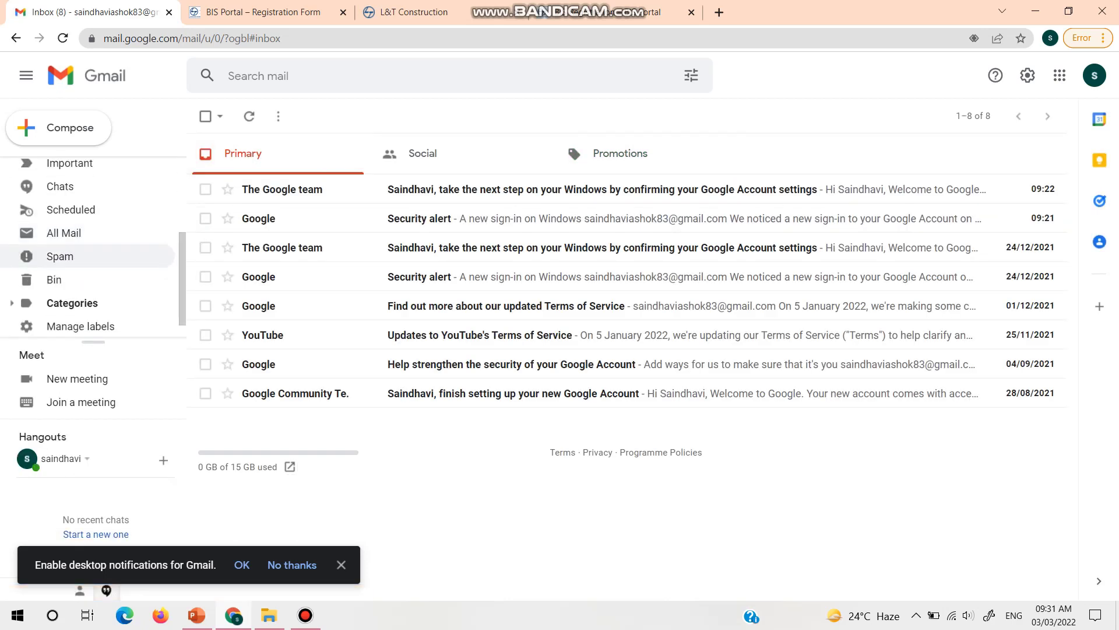
scroll(175, 245, "up", 3)
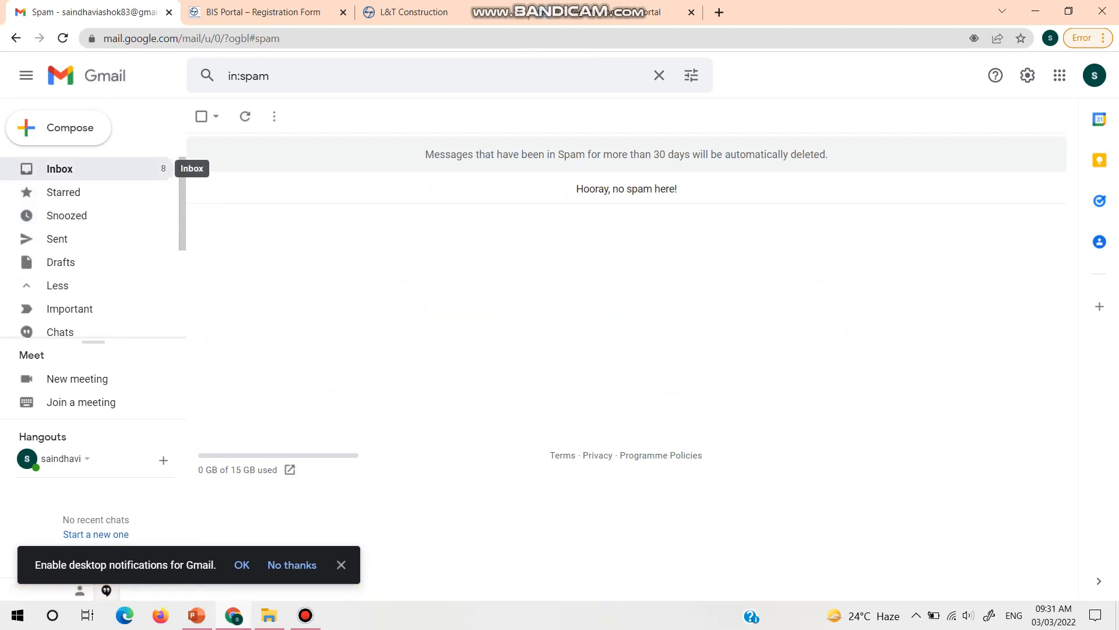
left_click(169, 168)
Recheck the Promotions, Primary and Social lists, then go back to the BIS Registration page
left_click(620, 152)
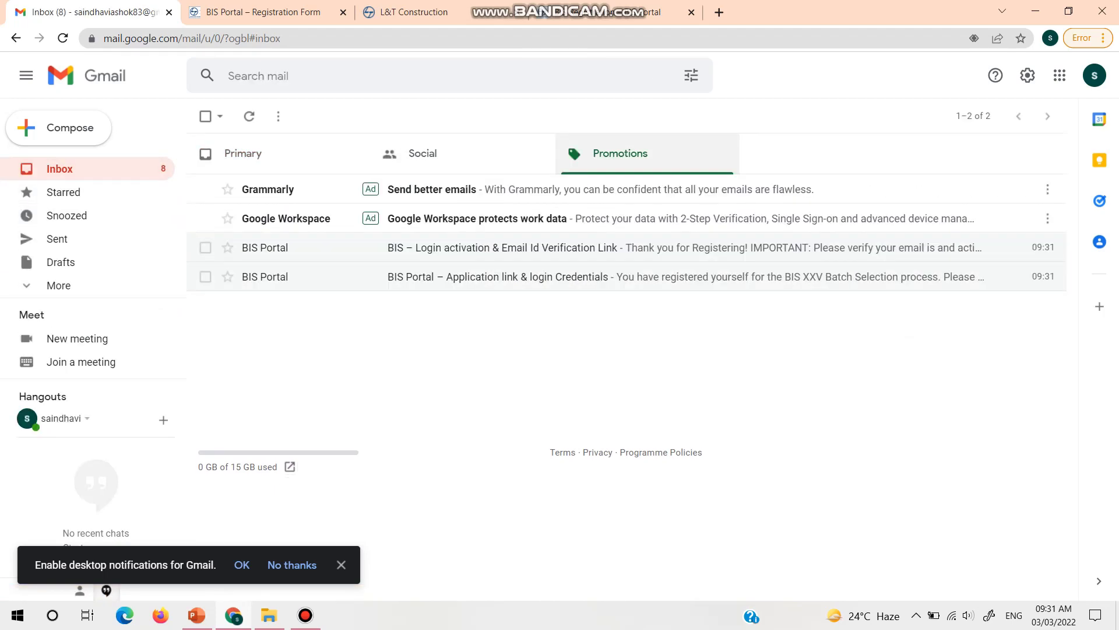
left_click(242, 152)
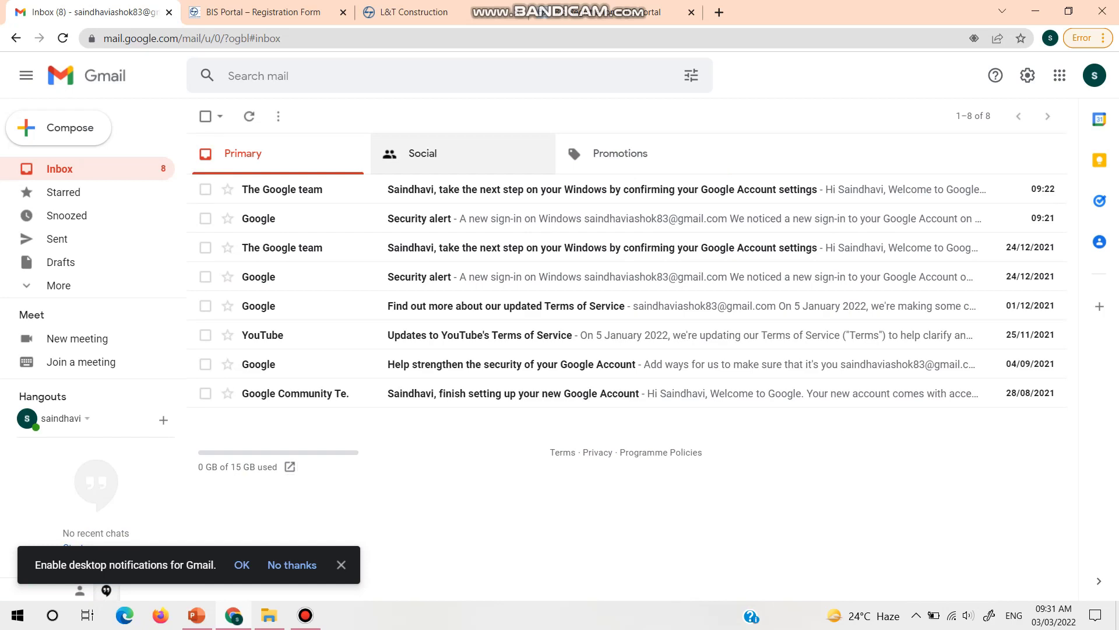
left_click(423, 153)
left_click(620, 153)
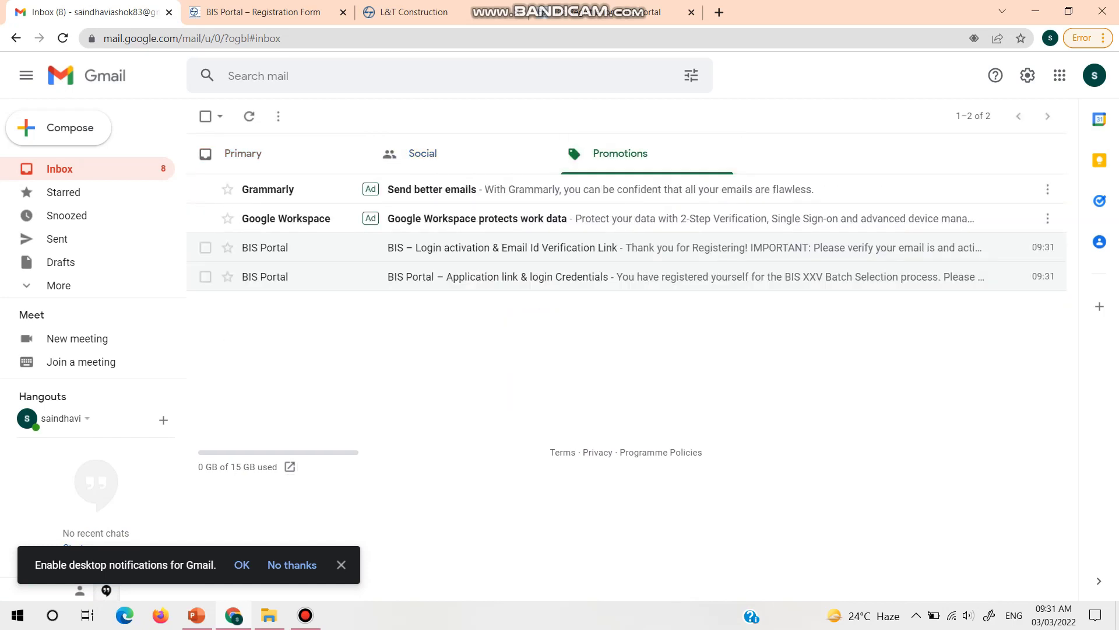
left_click(413, 11)
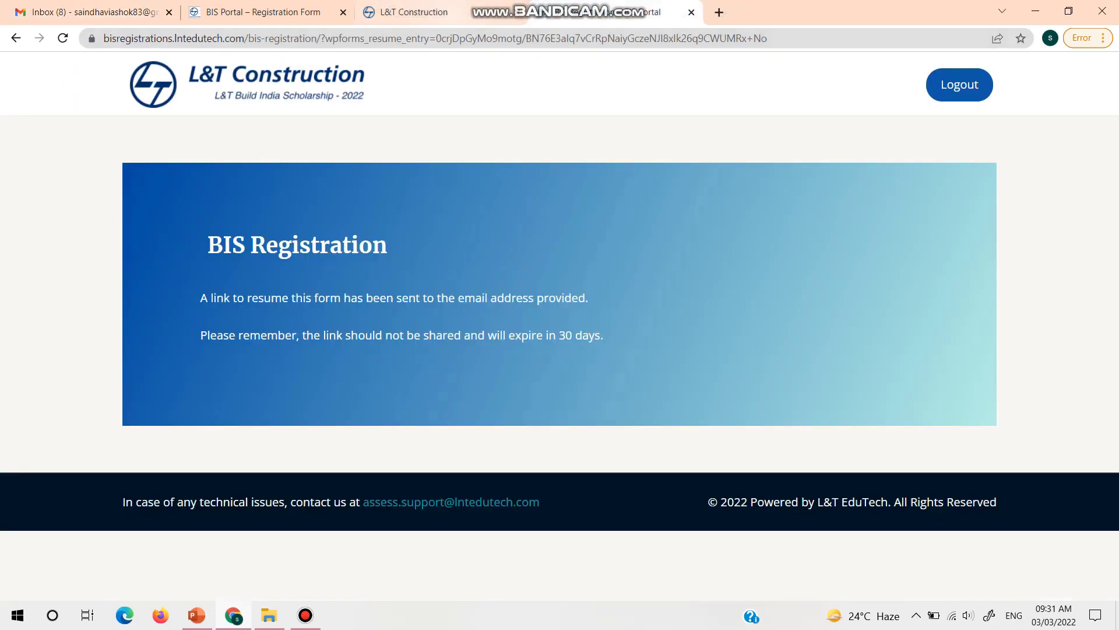
Reopen the saved registration form from the resume link in a new tab
key("ctrl+t")
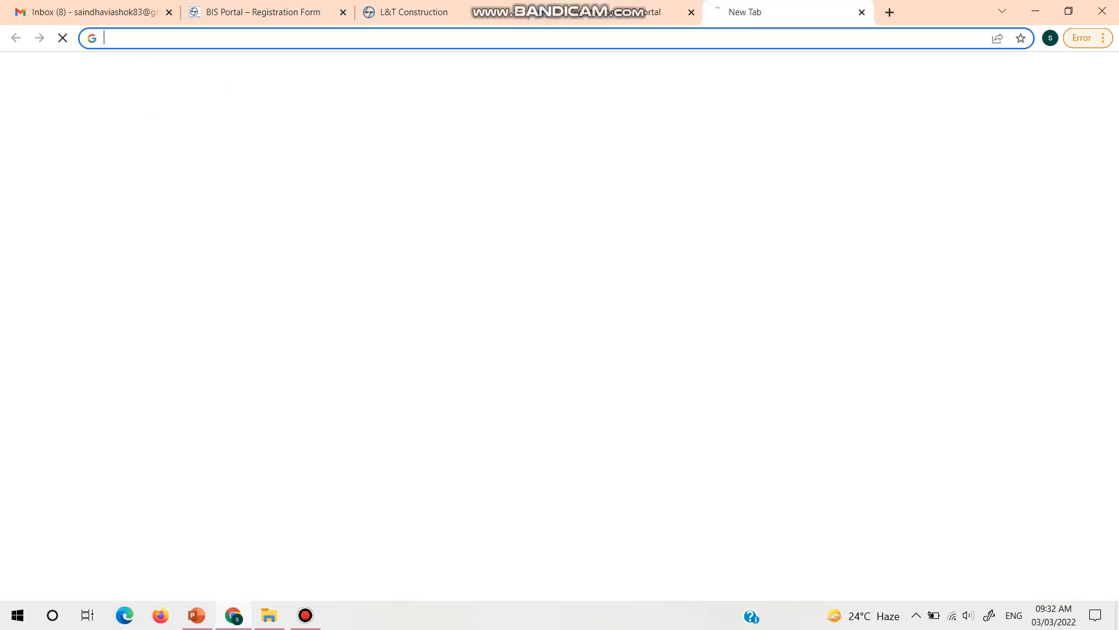
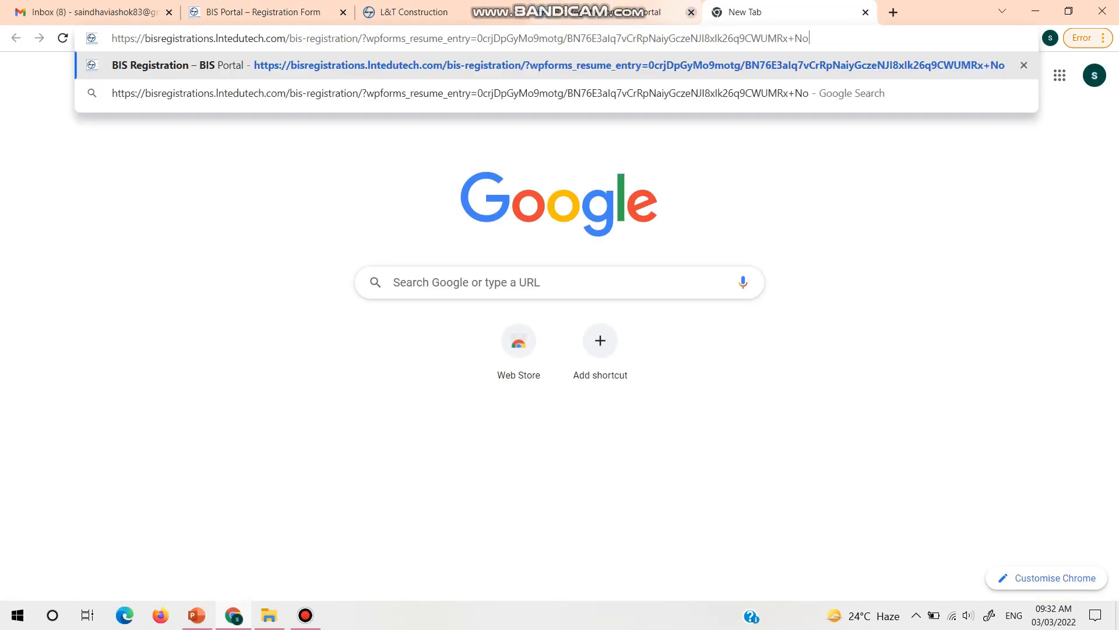
key("Return")
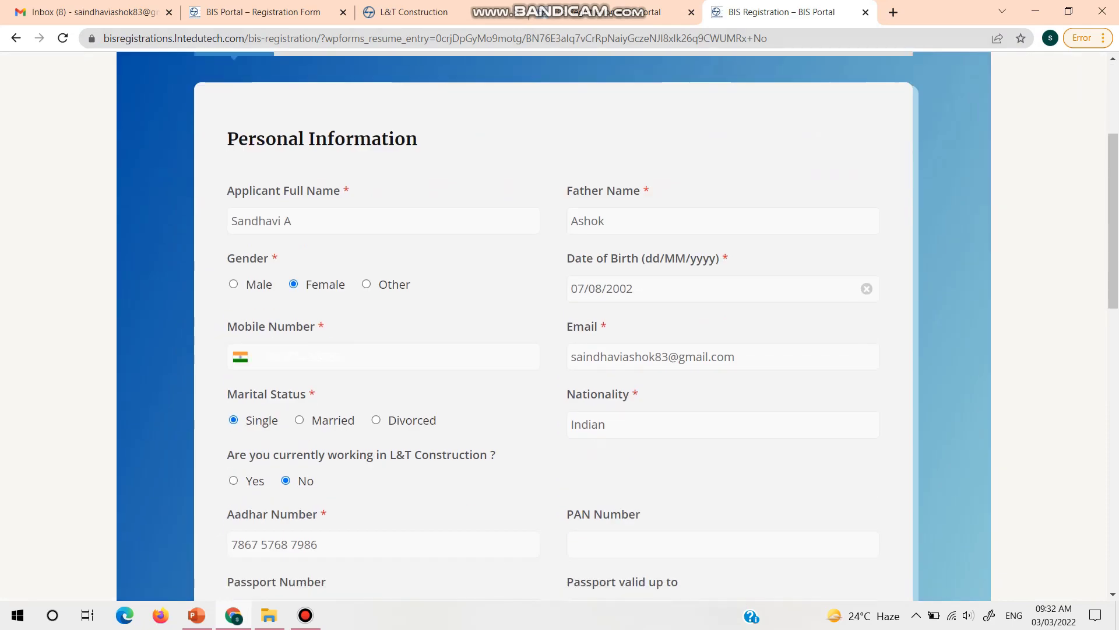
scroll(560, 327, "down", 7)
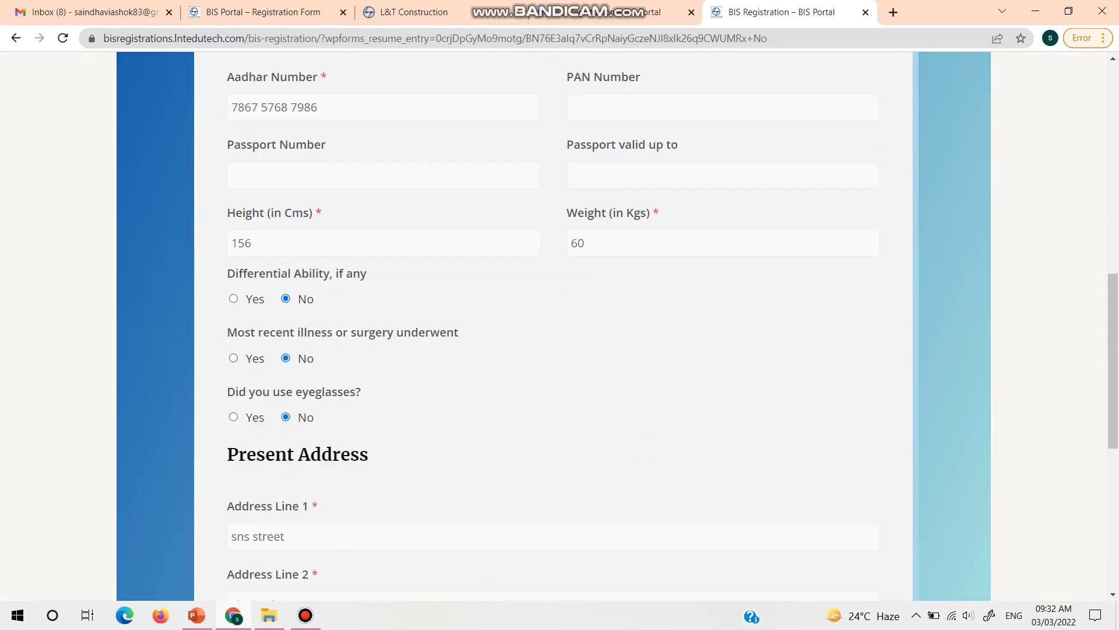
scroll(560, 326, "down", 7)
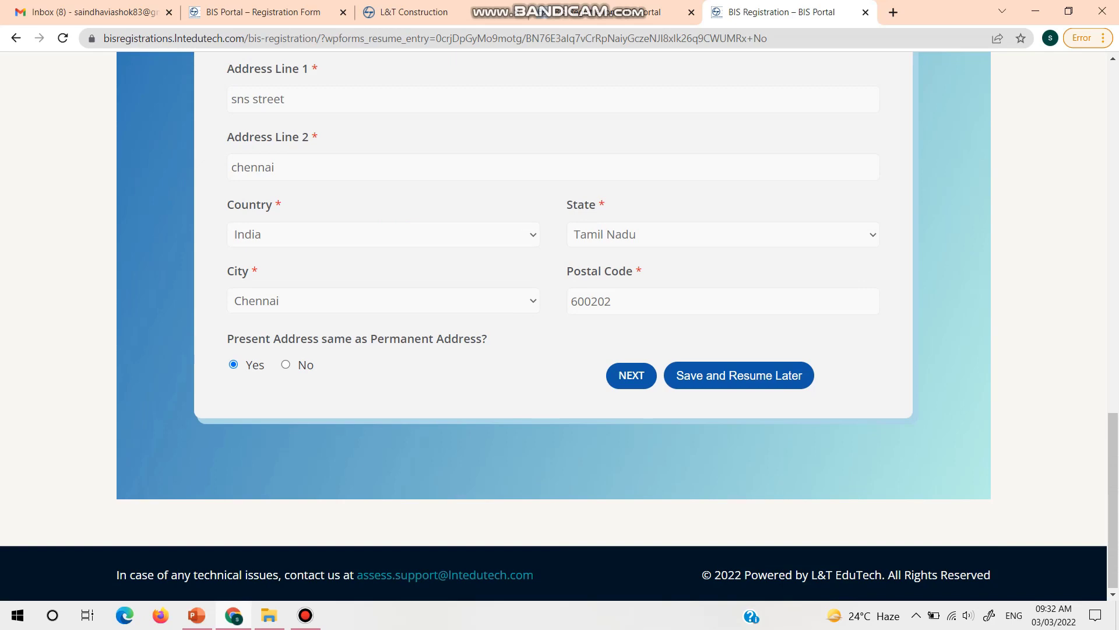
scroll(560, 326, "up", 11)
scroll(560, 327, "down", 11)
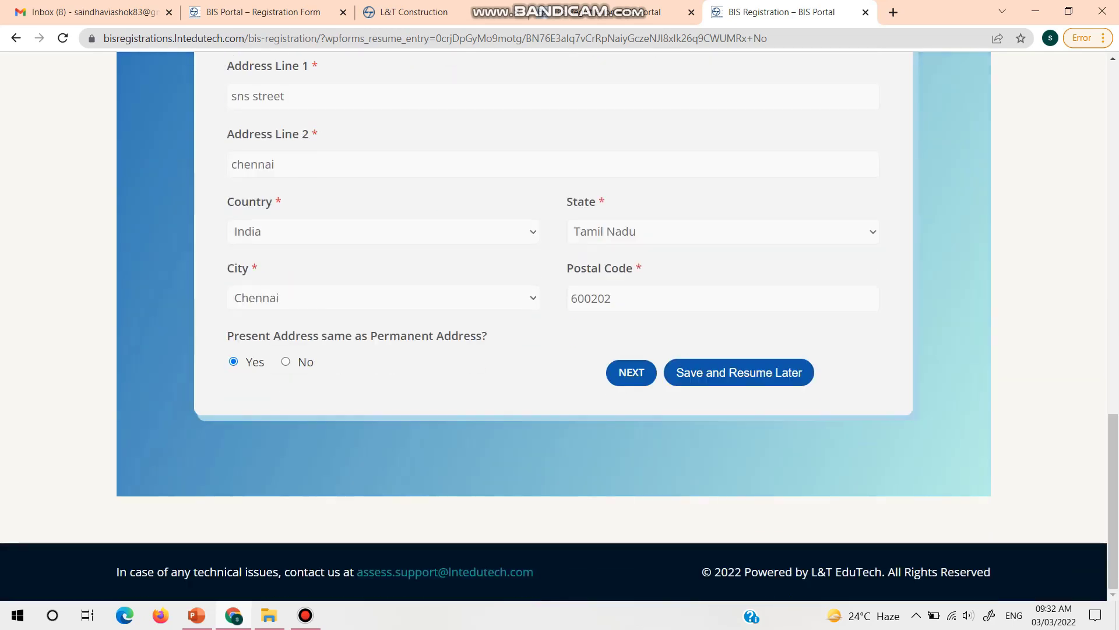
left_click(631, 372)
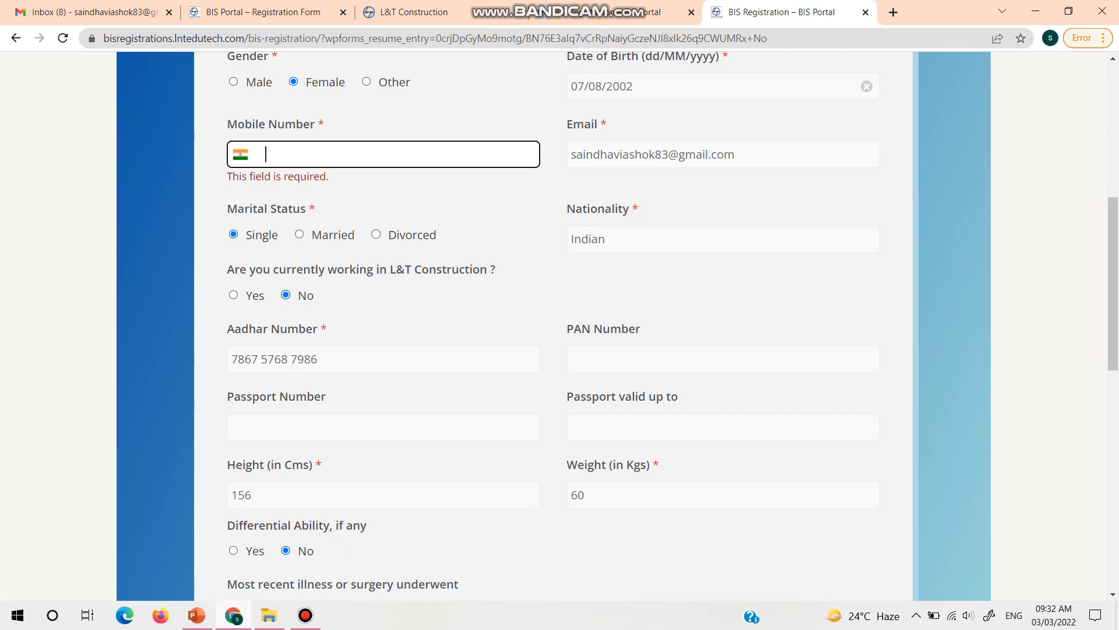
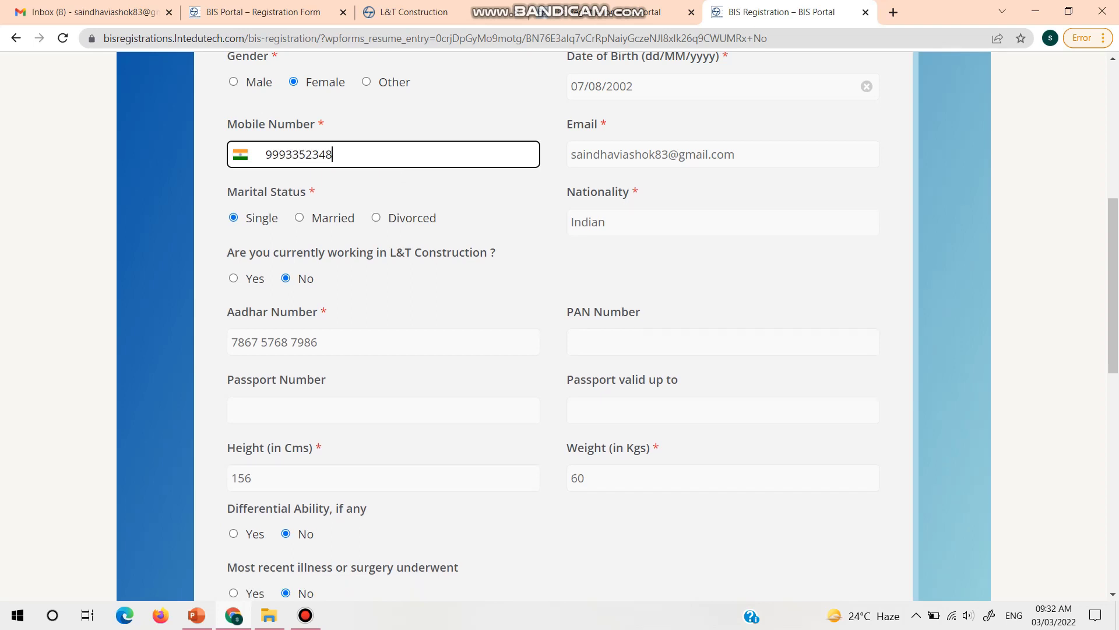
Enter the applicant's mobile number and advance to Education Details
scroll(554, 327, "down", 9)
scroll(629, 373, "down", 2)
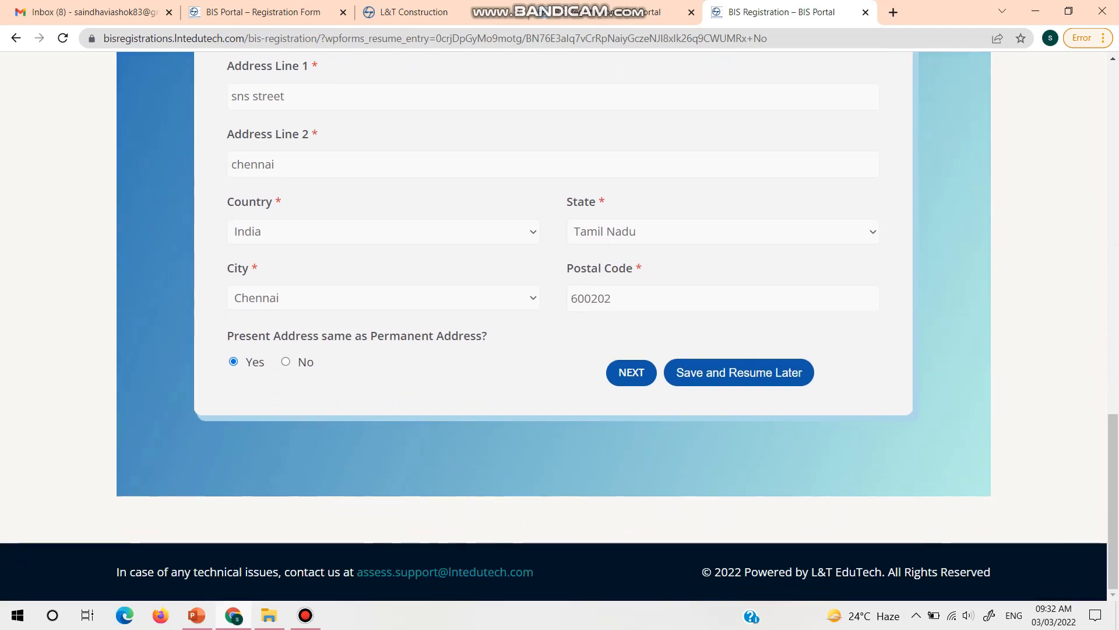
left_click(630, 372)
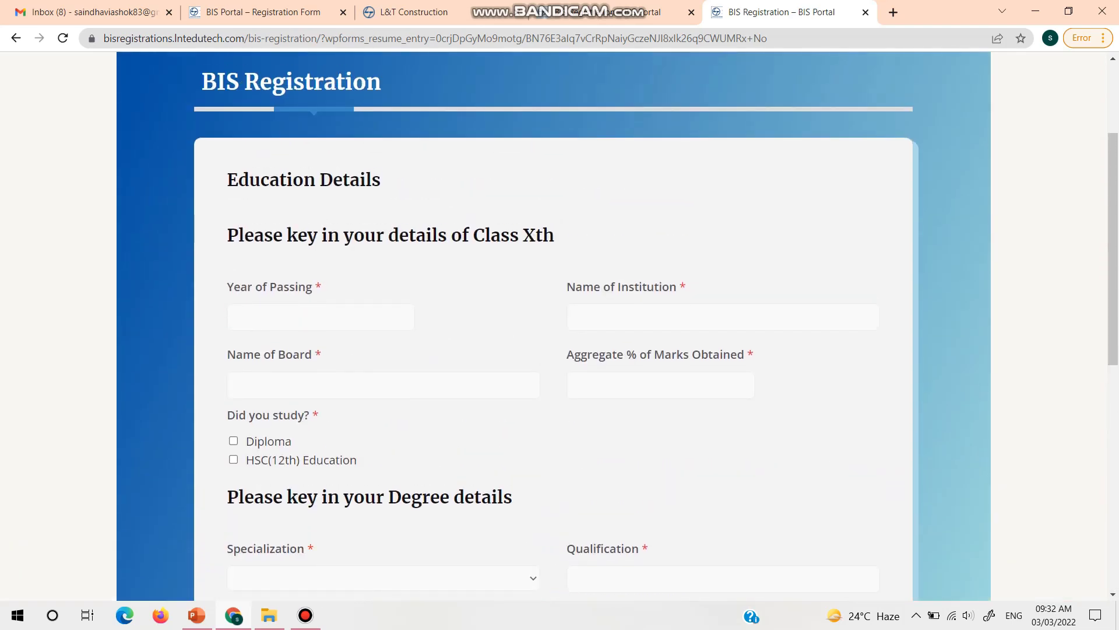
Fill Class Xth: year 2016, ramakrishna vidyalaya, state board, 99.00 aggregate
left_click(321, 317)
type("20")
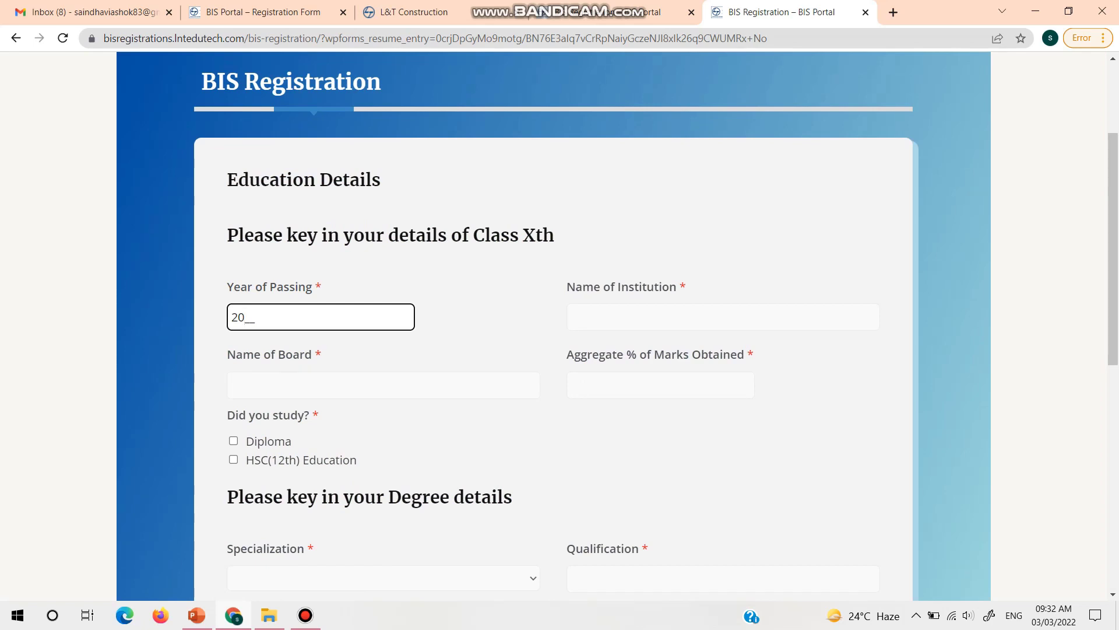
type("15")
key("BackSpace")
type("6")
left_click(723, 317)
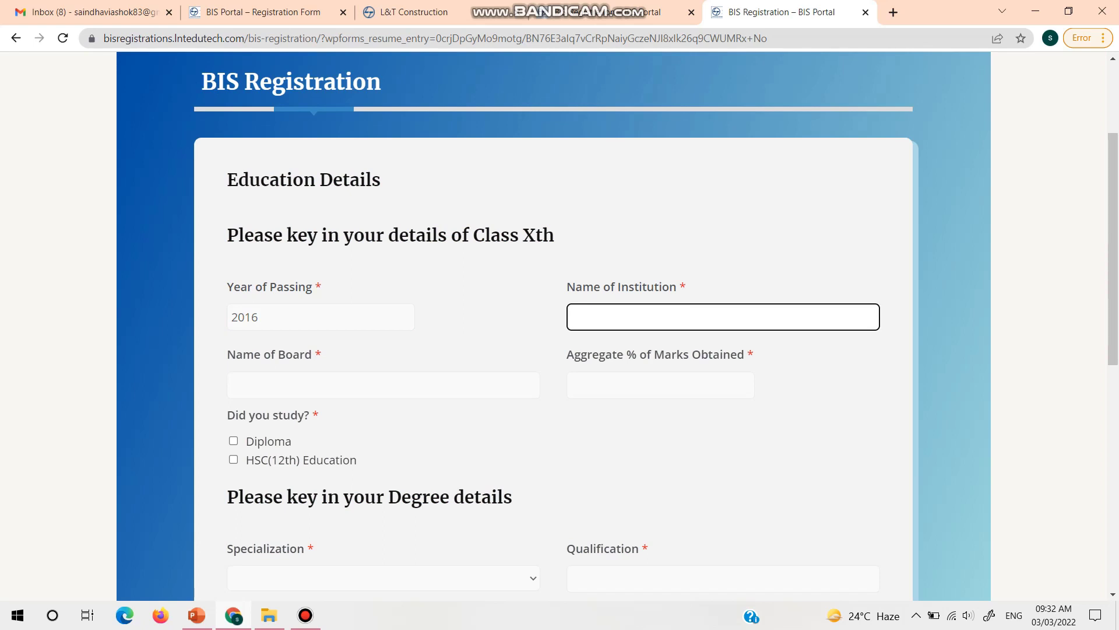
type("ramakrishna vi")
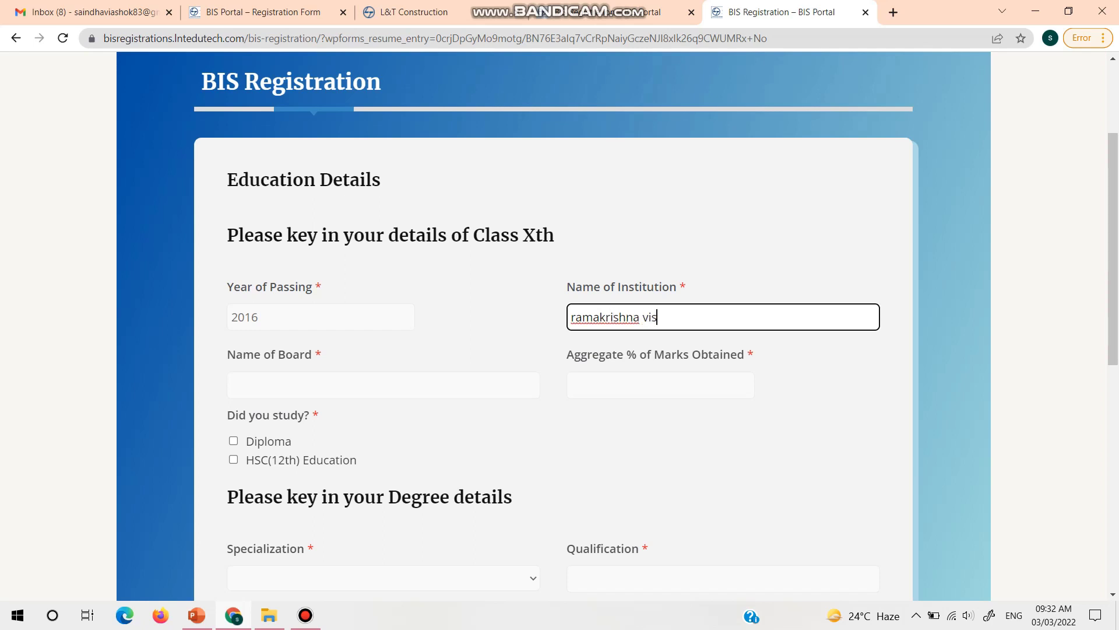
type("dyalaya")
left_click(245, 385)
type("sta")
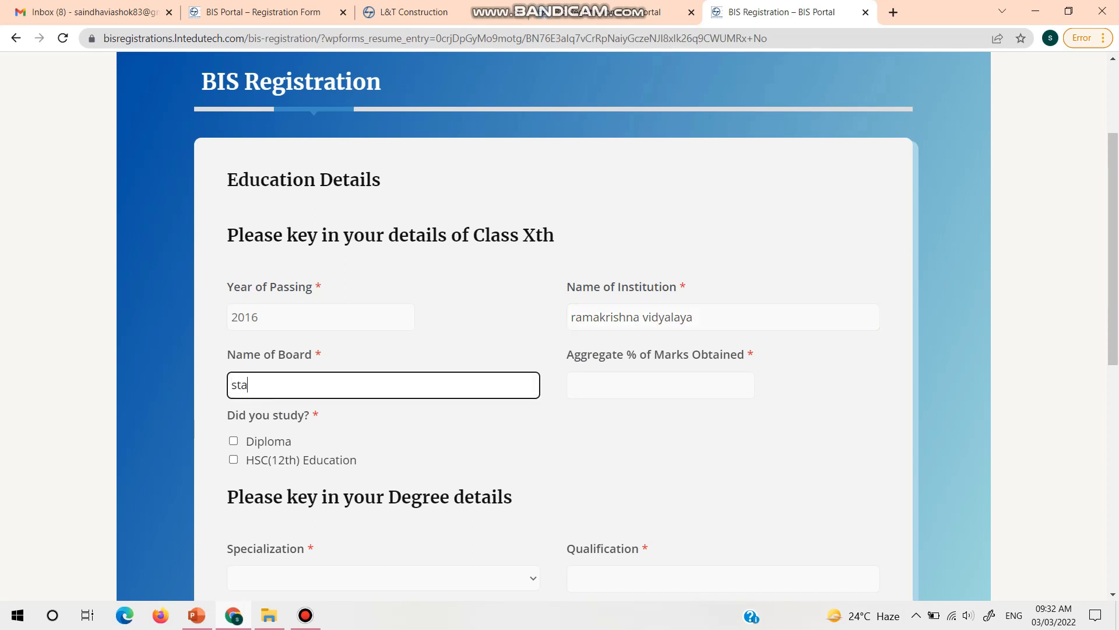
type("te board")
key("Tab")
type("99.")
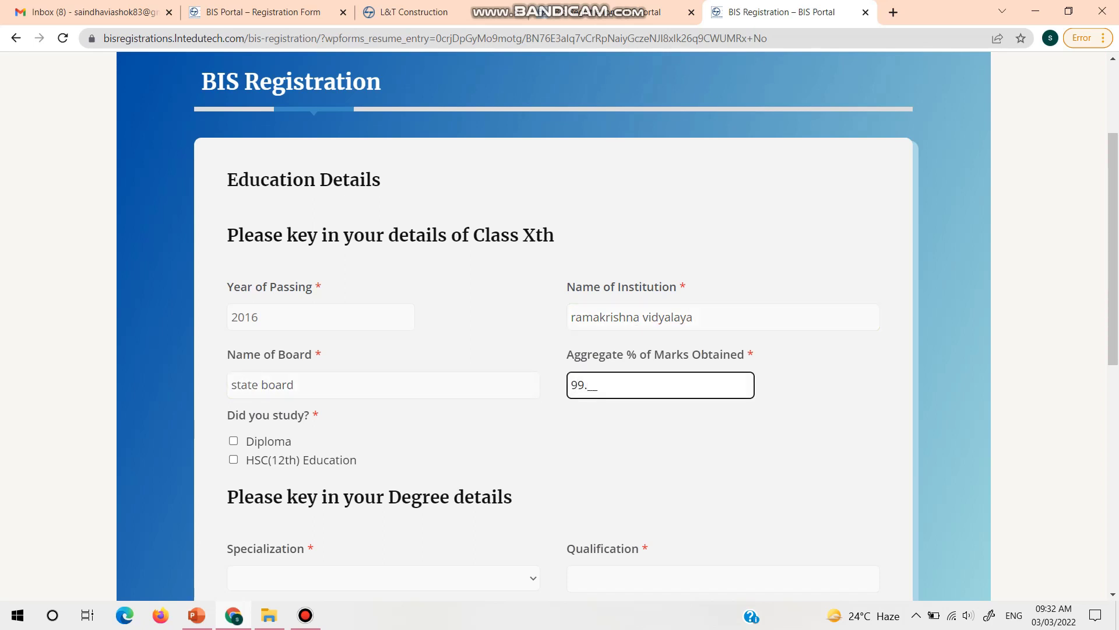
type("00")
Tick both the HSC(12th) Education and Diploma checkboxes
scroll(553, 326, "down", 1)
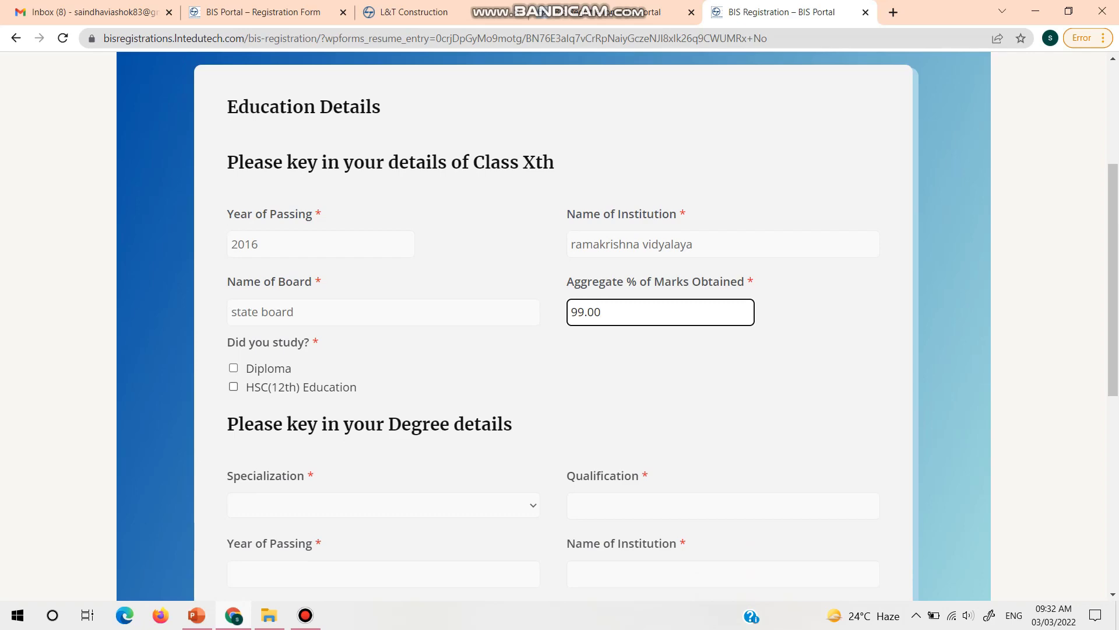
left_click(233, 386)
scroll(553, 326, "down", 1)
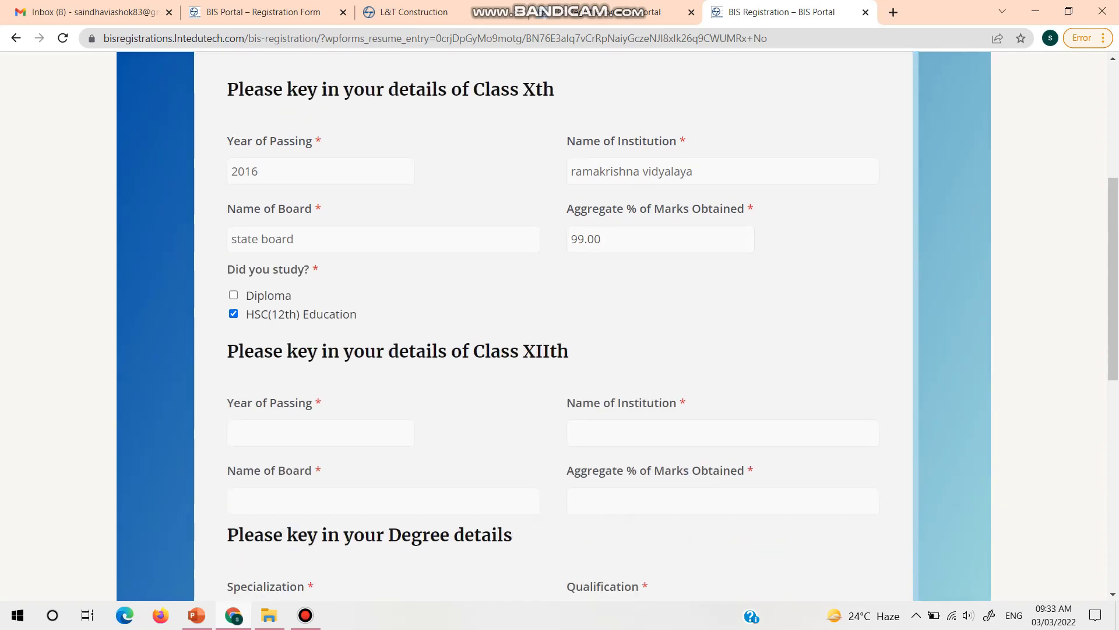
left_click(234, 295)
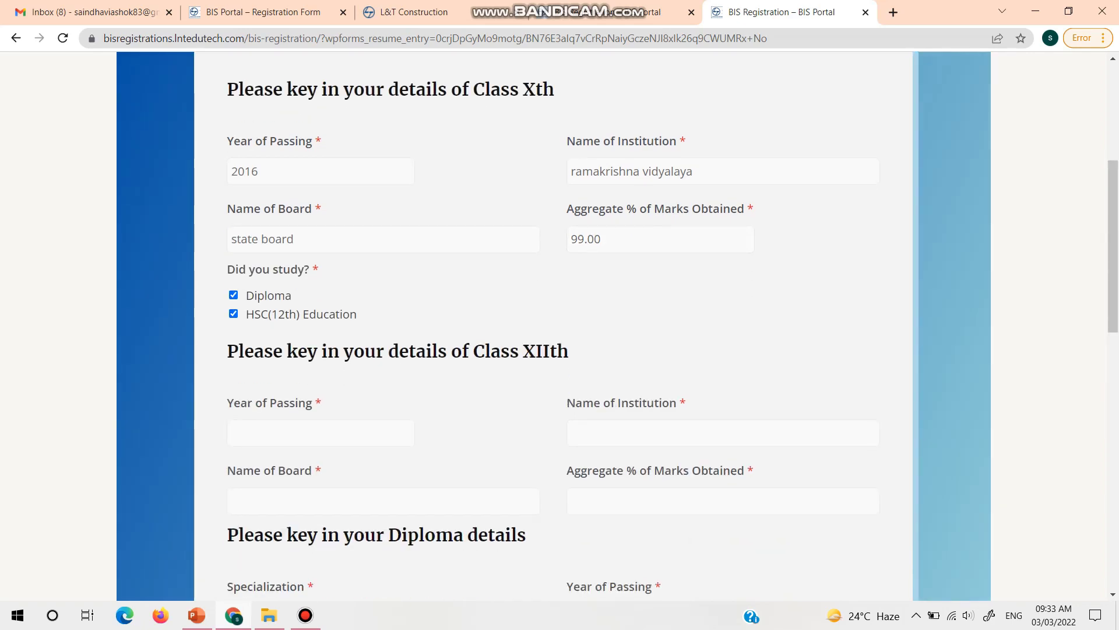
scroll(554, 327, "down", 1)
scroll(554, 326, "up", 2)
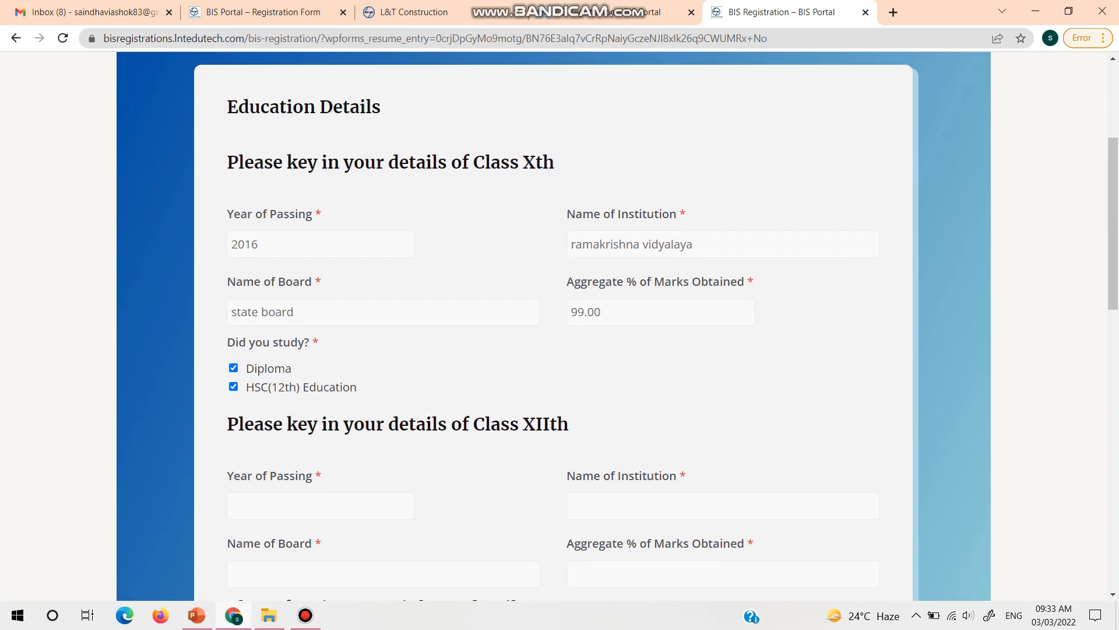
scroll(554, 327, "down", 1)
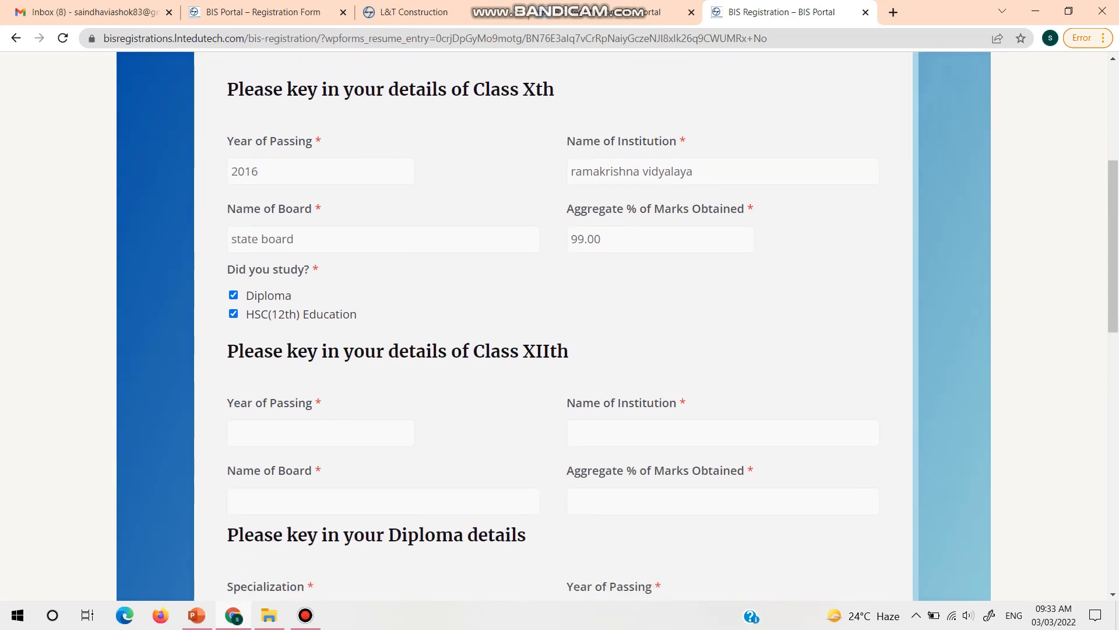
Untick Diploma so its section is removed
scroll(559, 326, "down", 4)
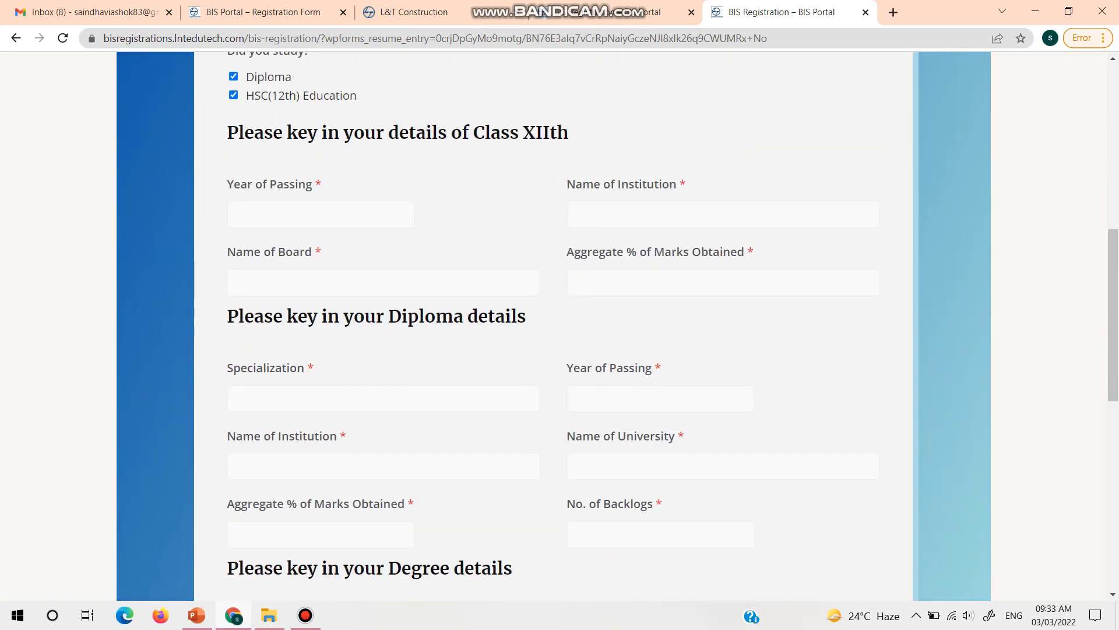
scroll(559, 327, "down", 7)
scroll(560, 327, "up", 11)
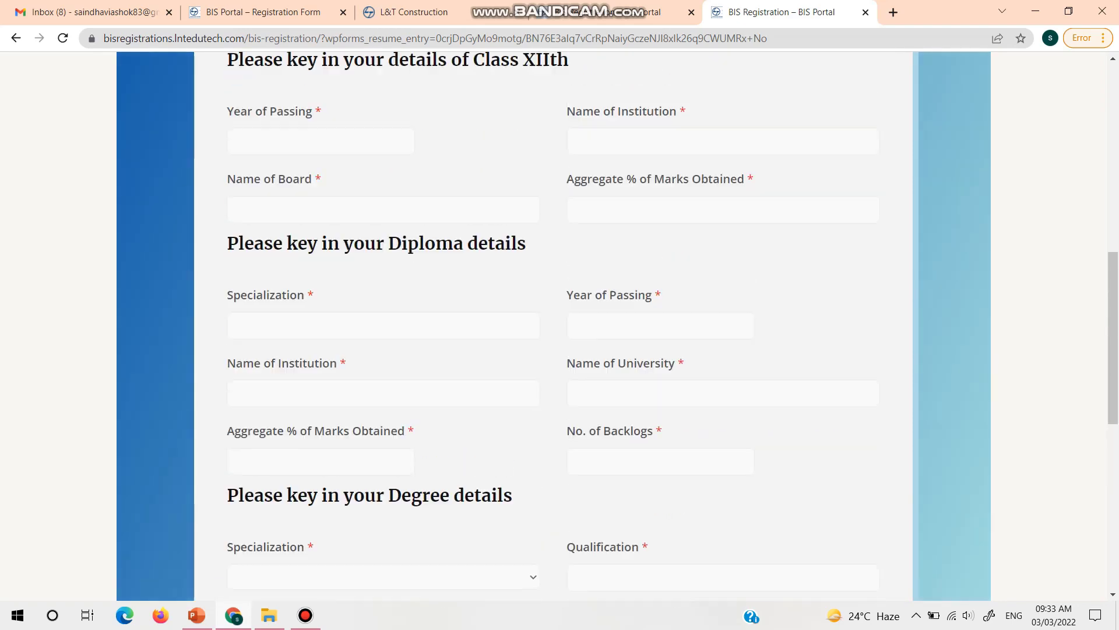
left_click(233, 295)
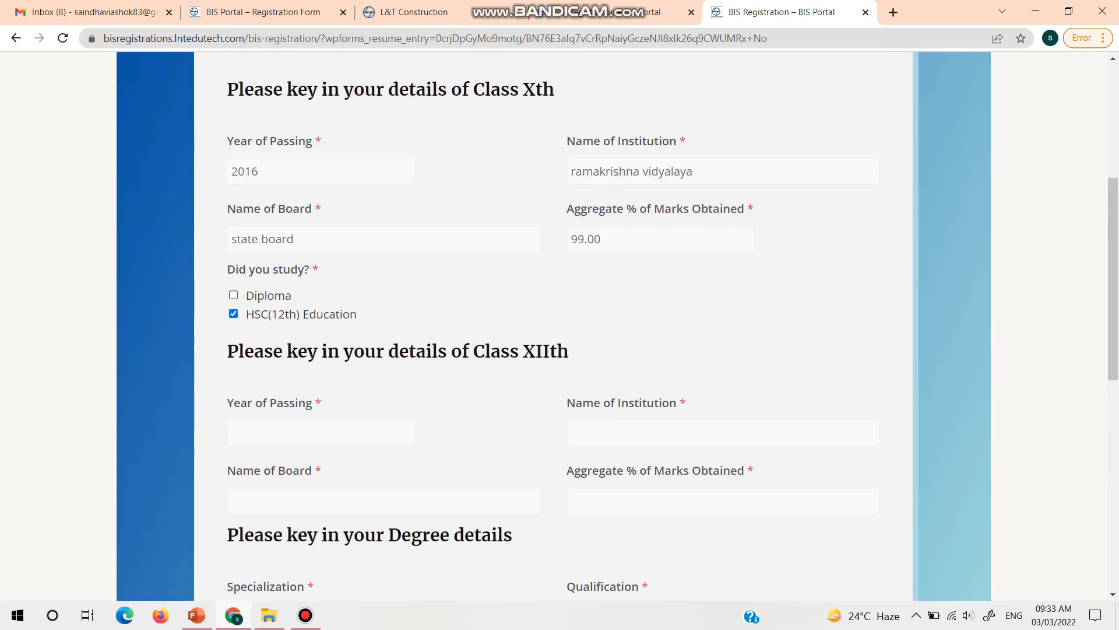
Fill Class XIIth: year 2018, ramakrishna vidyalaya, satte board, 95.00 aggregate
left_click(320, 433)
type("2018")
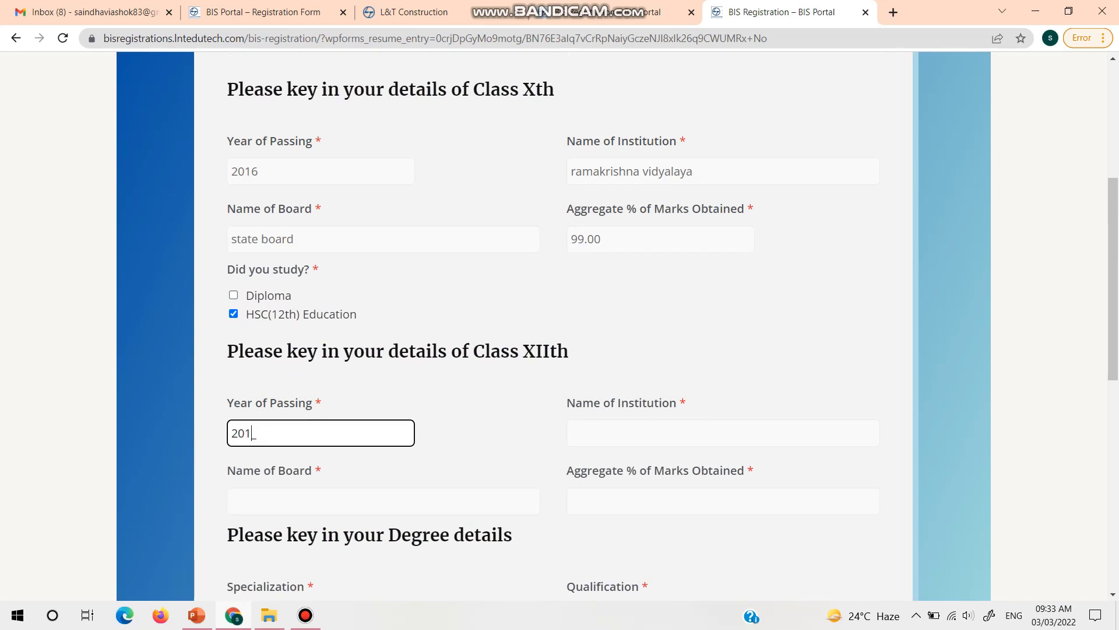
left_click(722, 433)
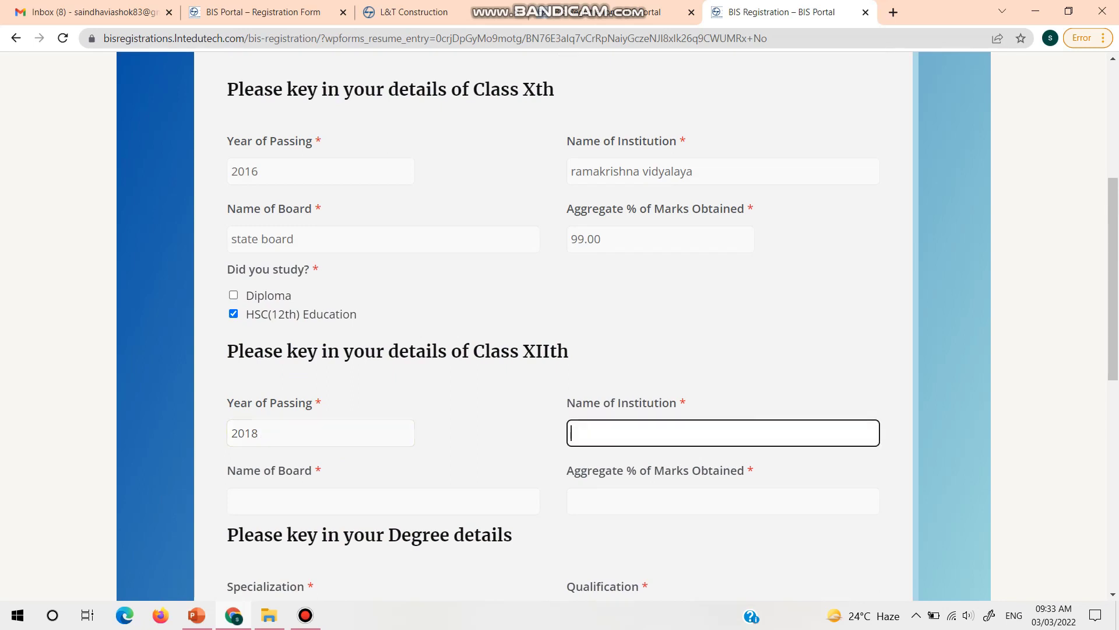
type("ramakrishna vidyalaya")
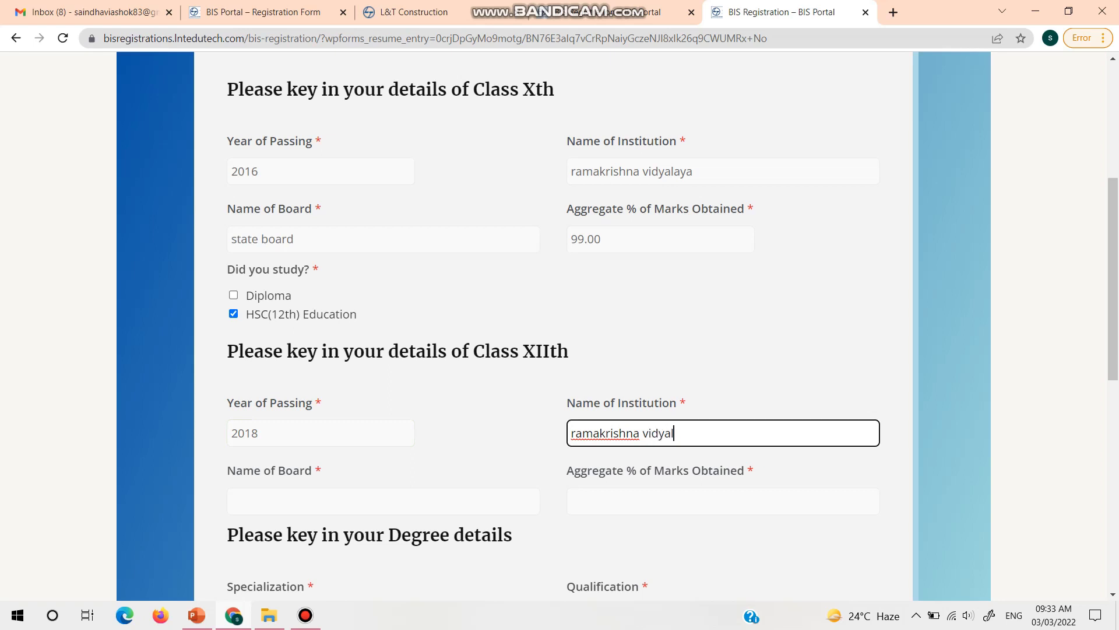
left_click(383, 501)
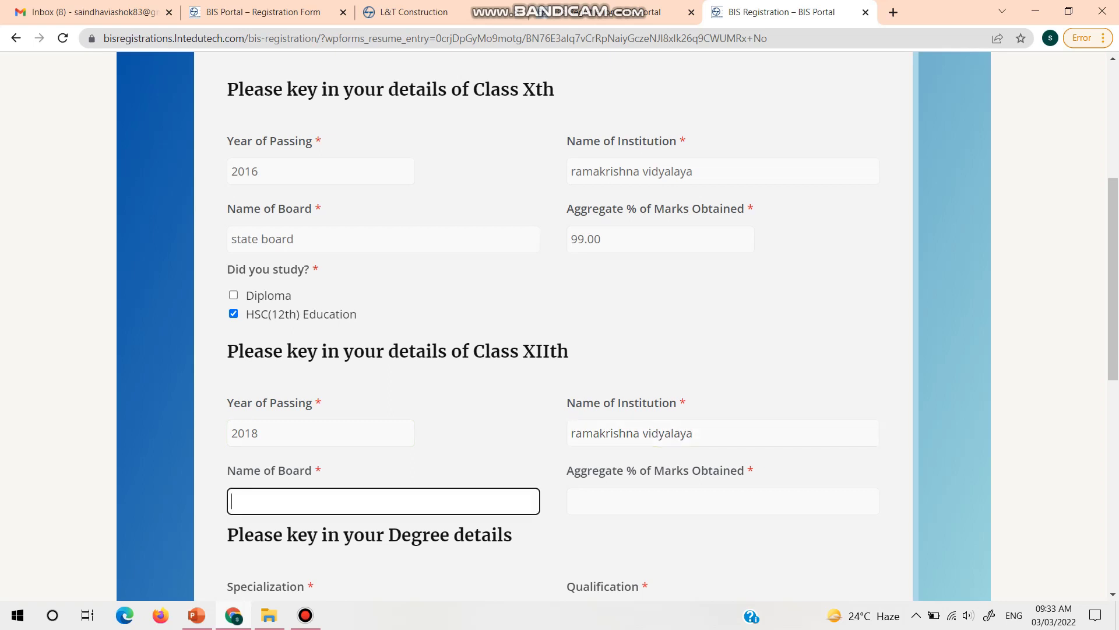
type("satte board")
key("Tab")
type("95.0")
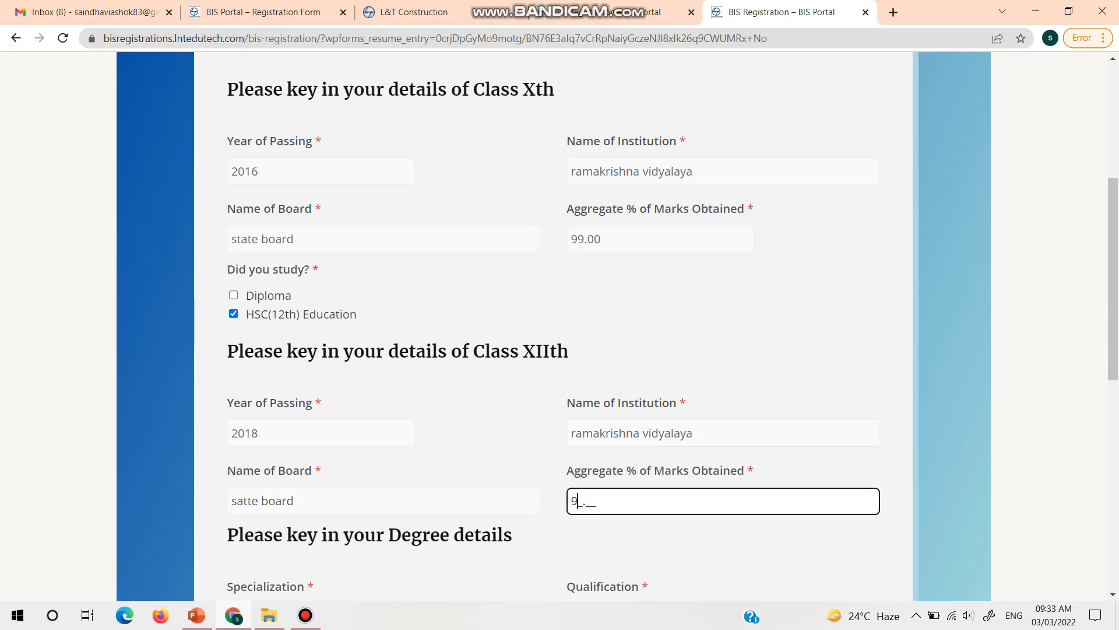
type("0")
scroll(560, 327, "down", 2)
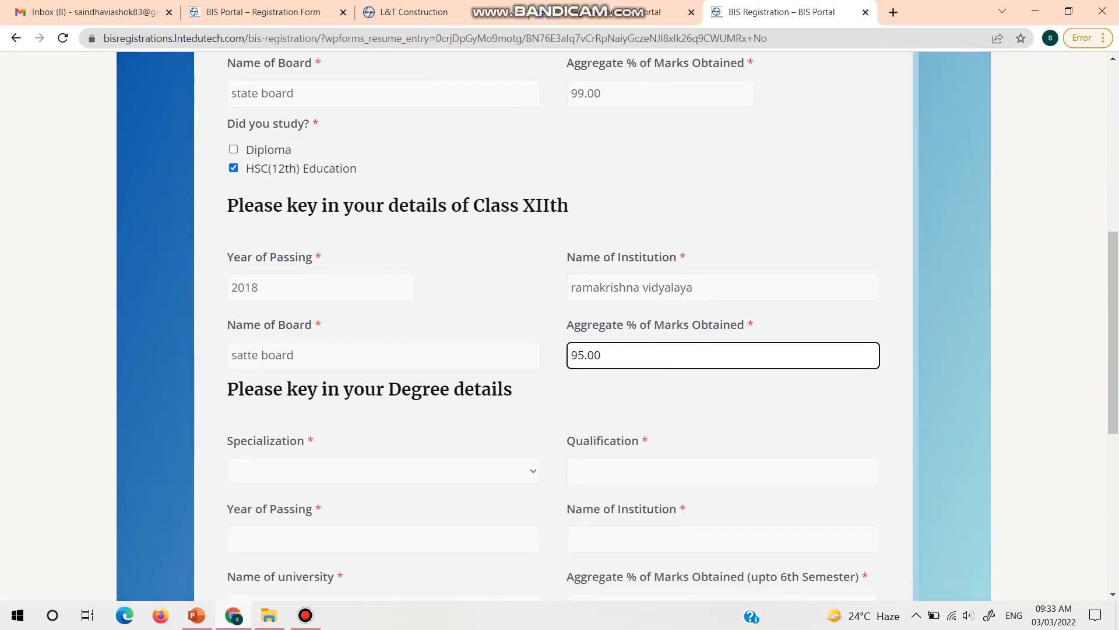
scroll(560, 326, "down", 1)
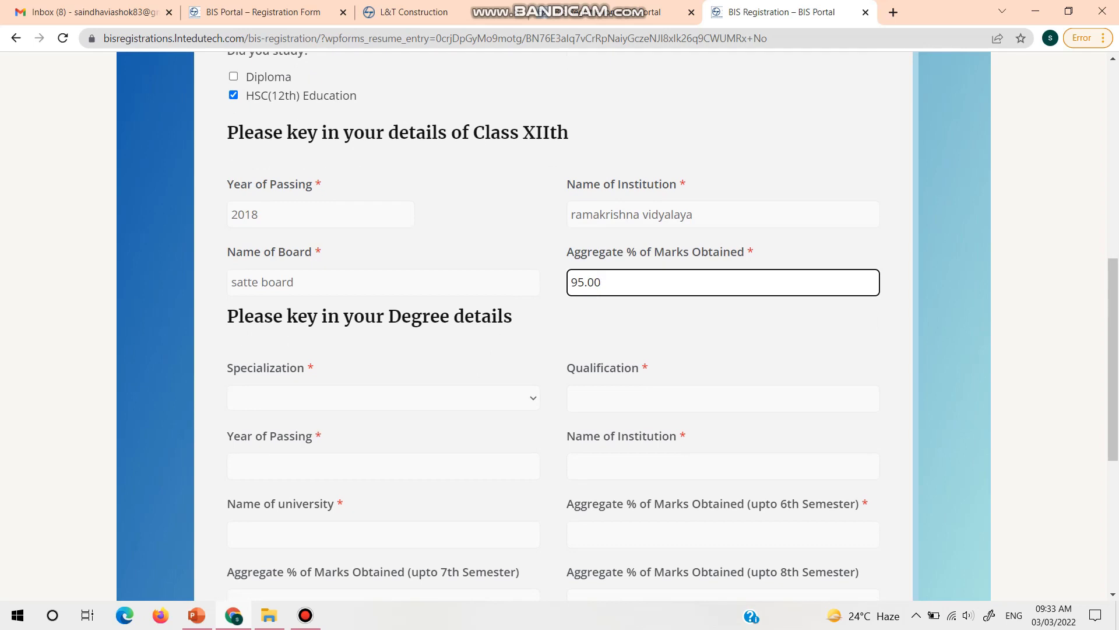
Set degree Specialization Civil Engineering, Qualification B.E and year of passing 2022
left_click(383, 397)
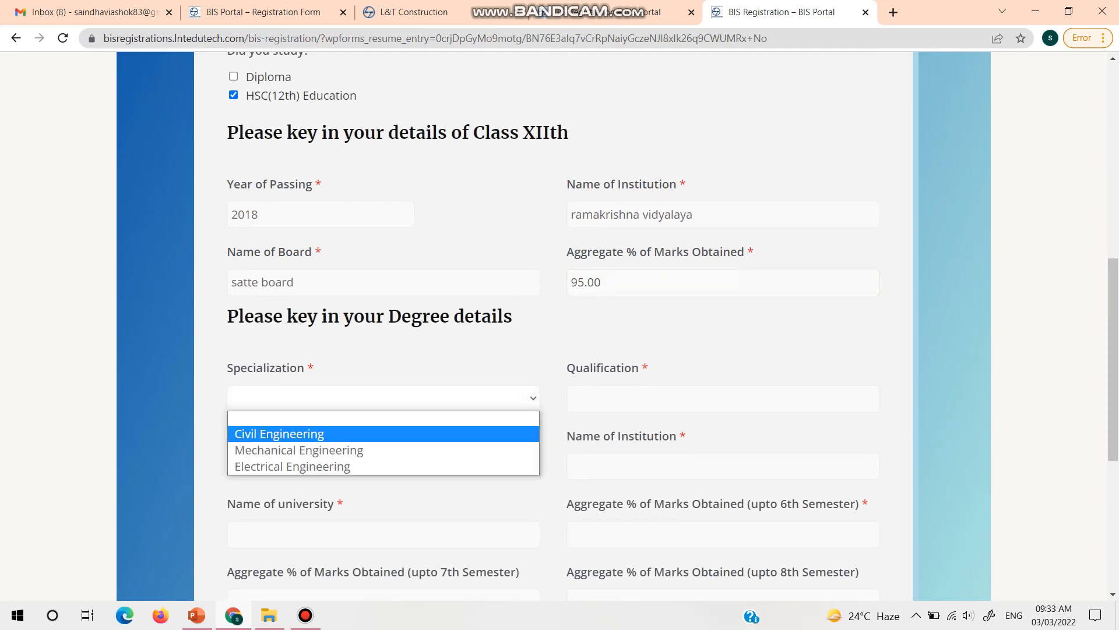
key("Down")
key("Down")
key("Up")
key("Up")
key("Return")
left_click(723, 398)
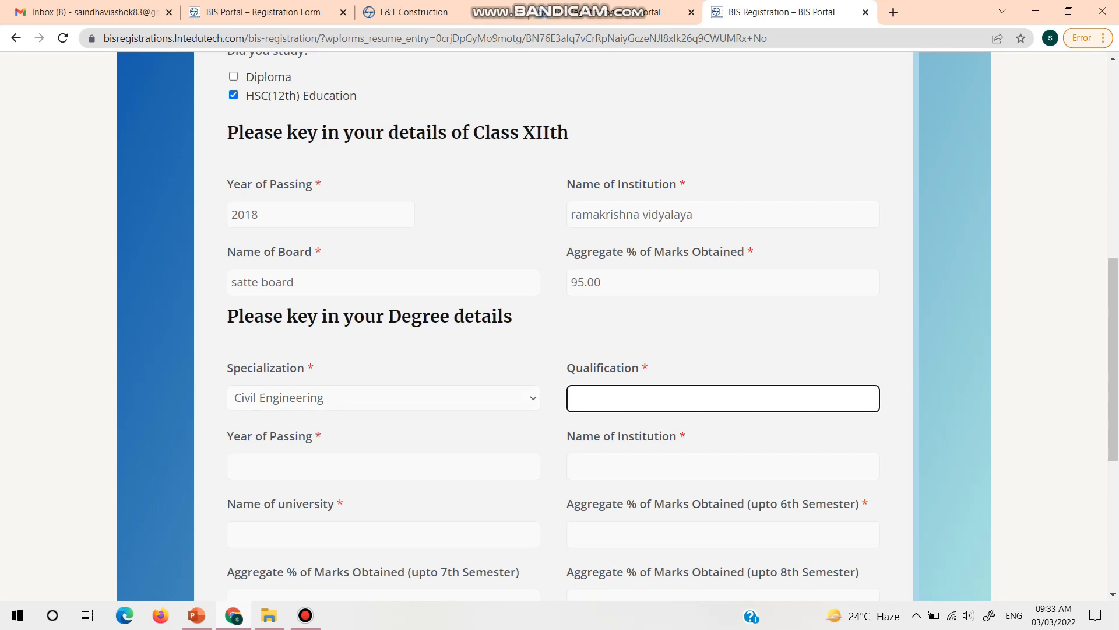
type("B.E")
key("BackSpace")
type("E")
left_click(383, 466)
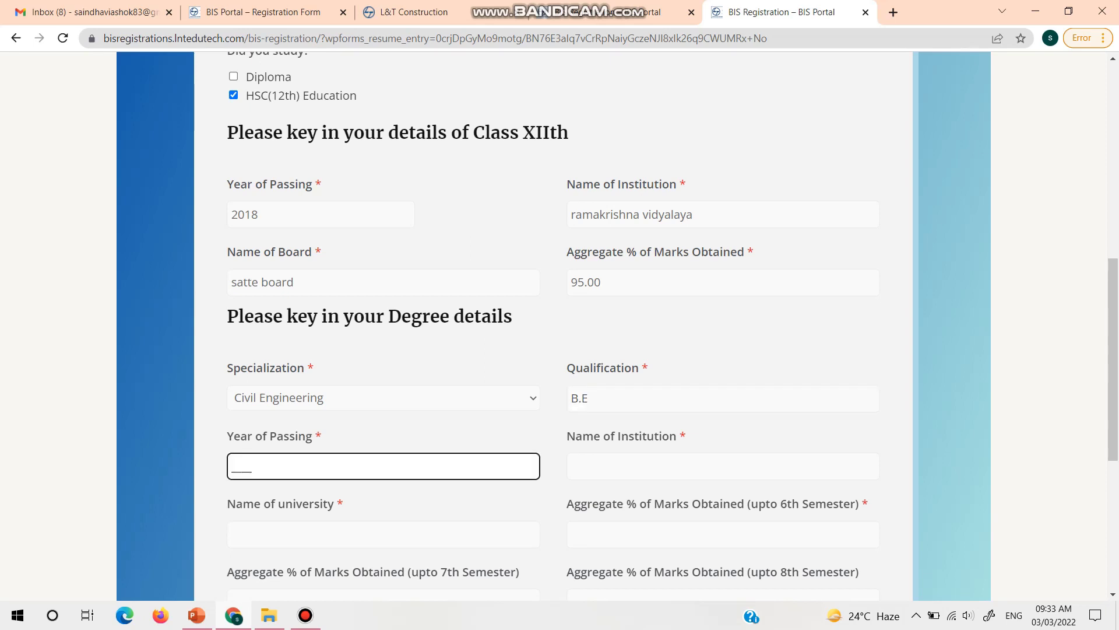
type("2022")
Enter institution 'SRM institute of technology', university 'Anna unvirersity' and 6th-semester 94.00%
left_click(723, 466)
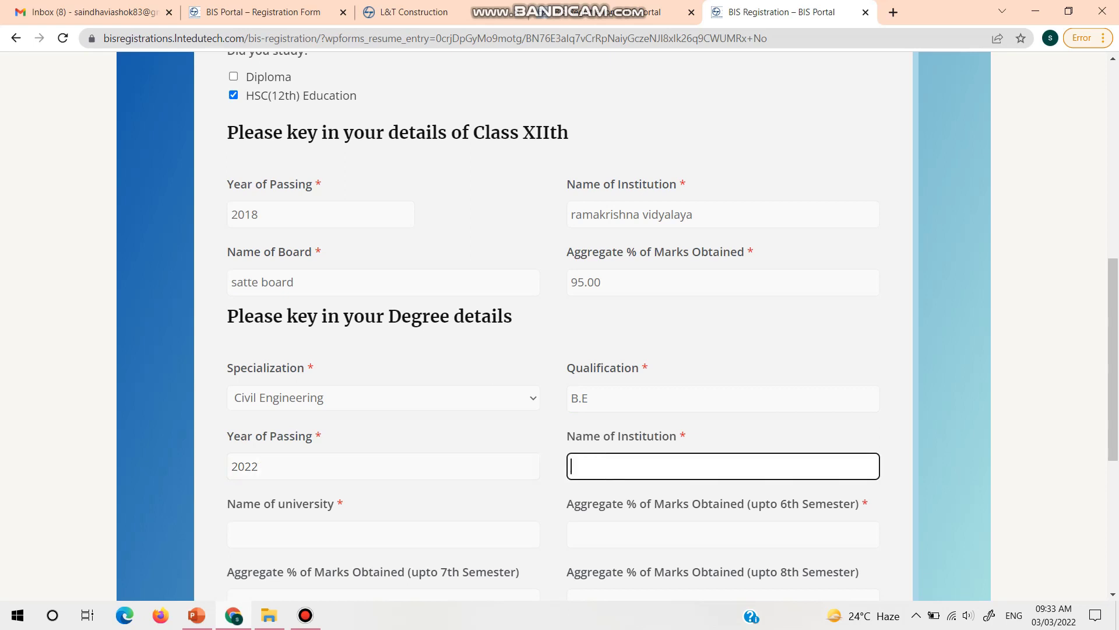
type("SRM institute of technology")
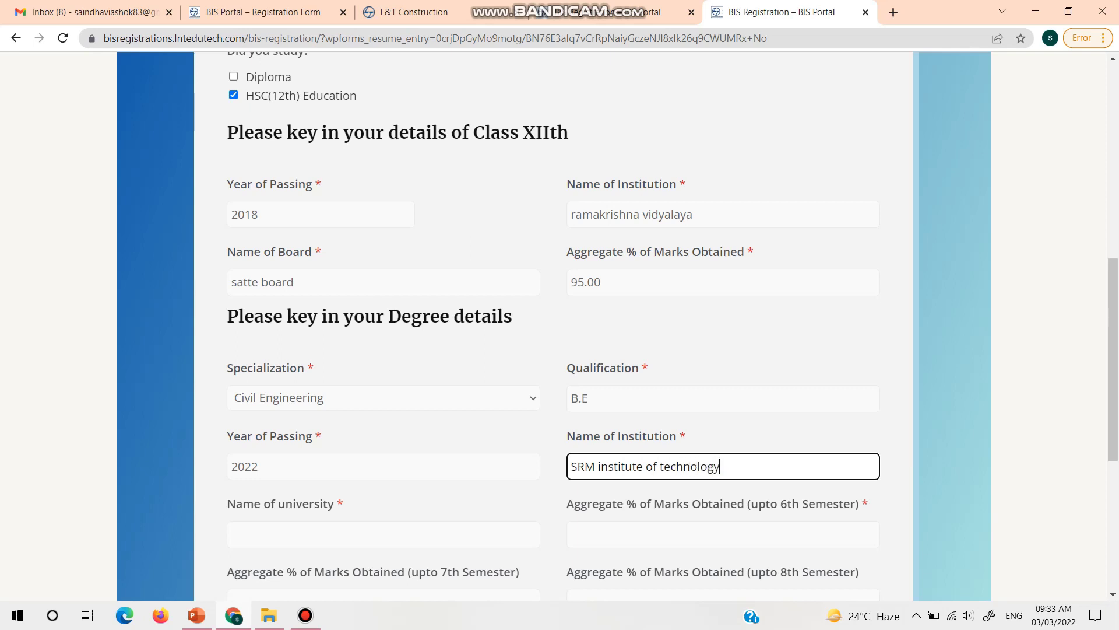
left_click(383, 534)
type("A")
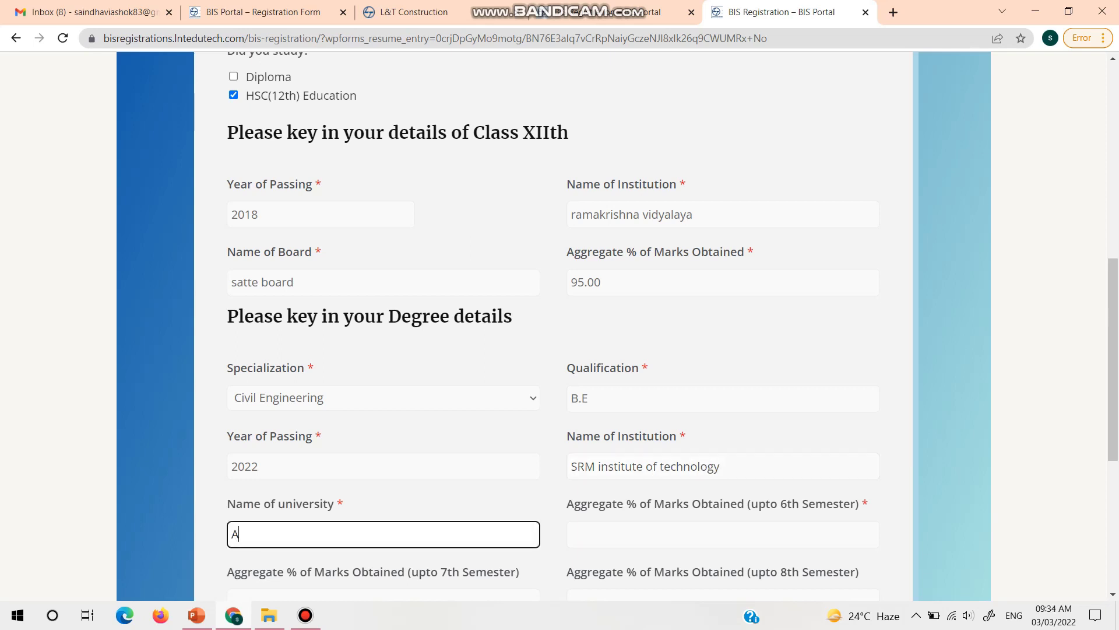
type("nna unvirersity")
key("Tab")
scroll(554, 326, "down", 3)
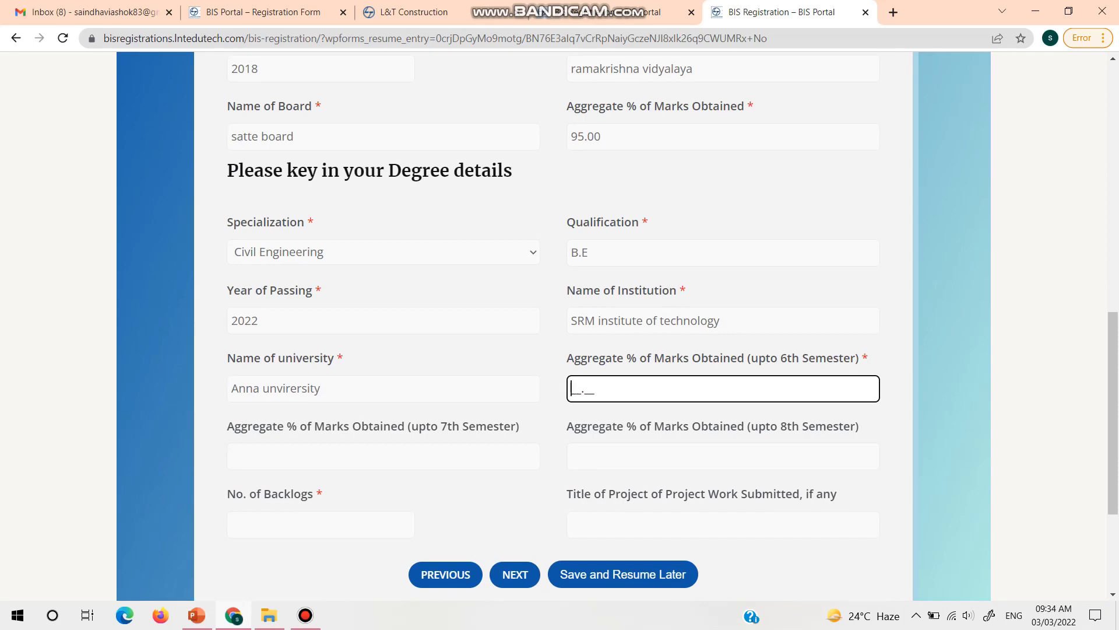
type("94.00")
Enter 0 backlogs and project title 'design of residentialbuilding'
left_click(321, 524)
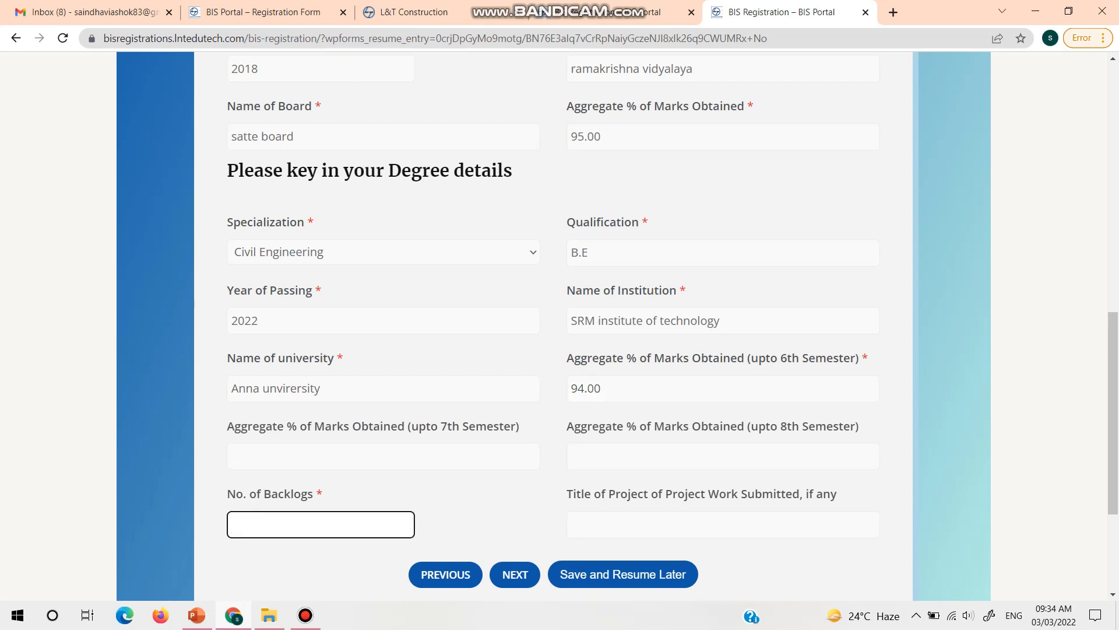
type("0")
left_click_drag(573, 494, 822, 493)
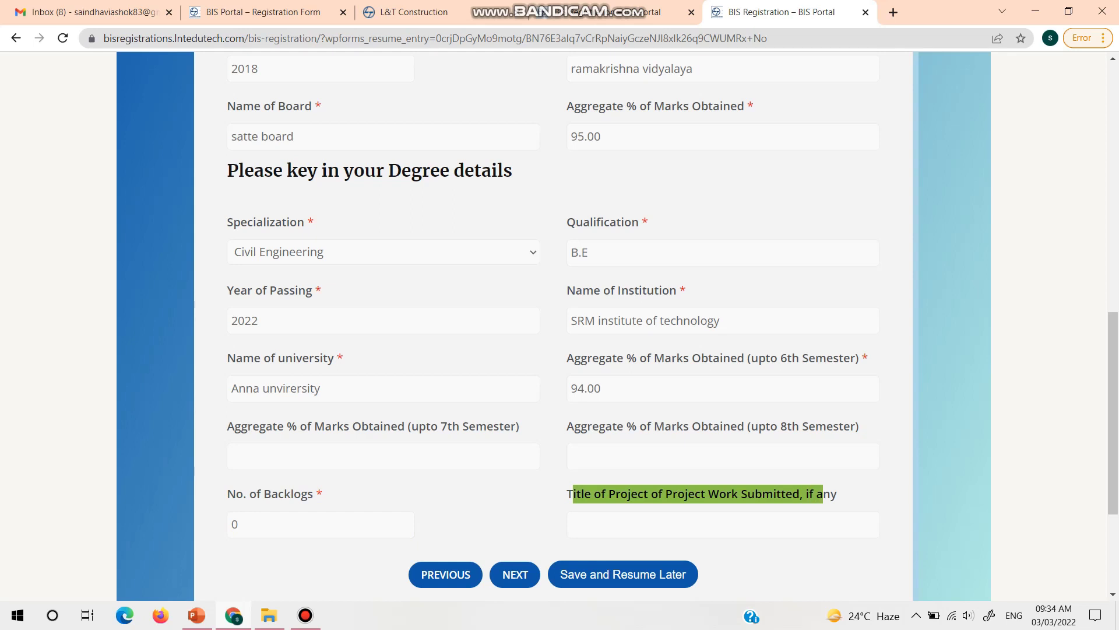
left_click(572, 524)
type("desig")
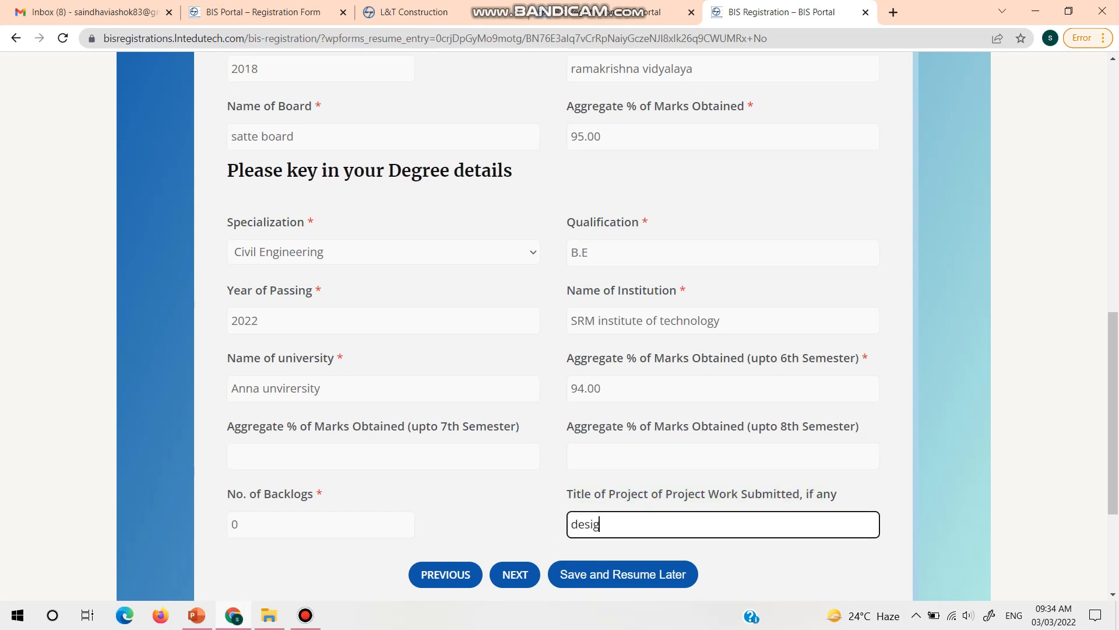
type("n of residentialbuilding")
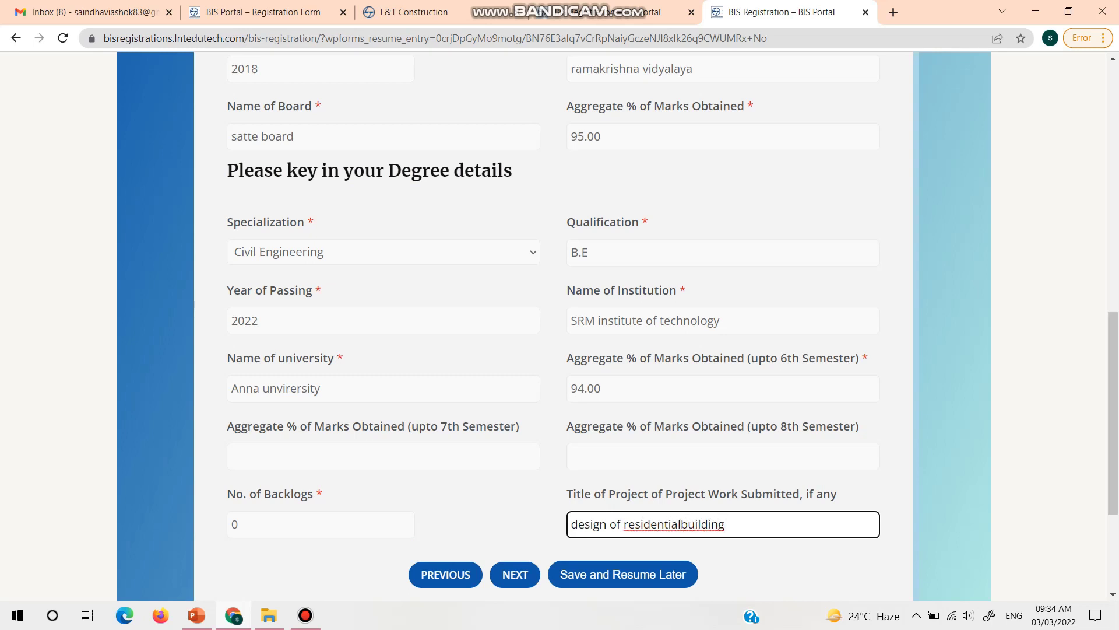
Move past Extracurricular Activities to Family Details and enter the father's name
left_click(514, 574)
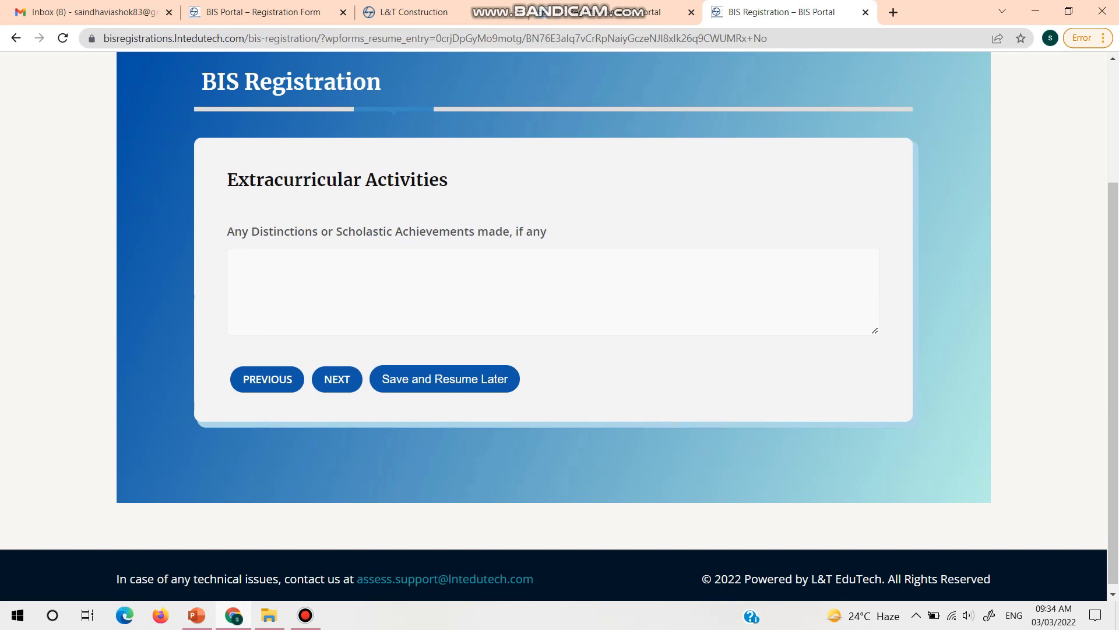
left_click(337, 379)
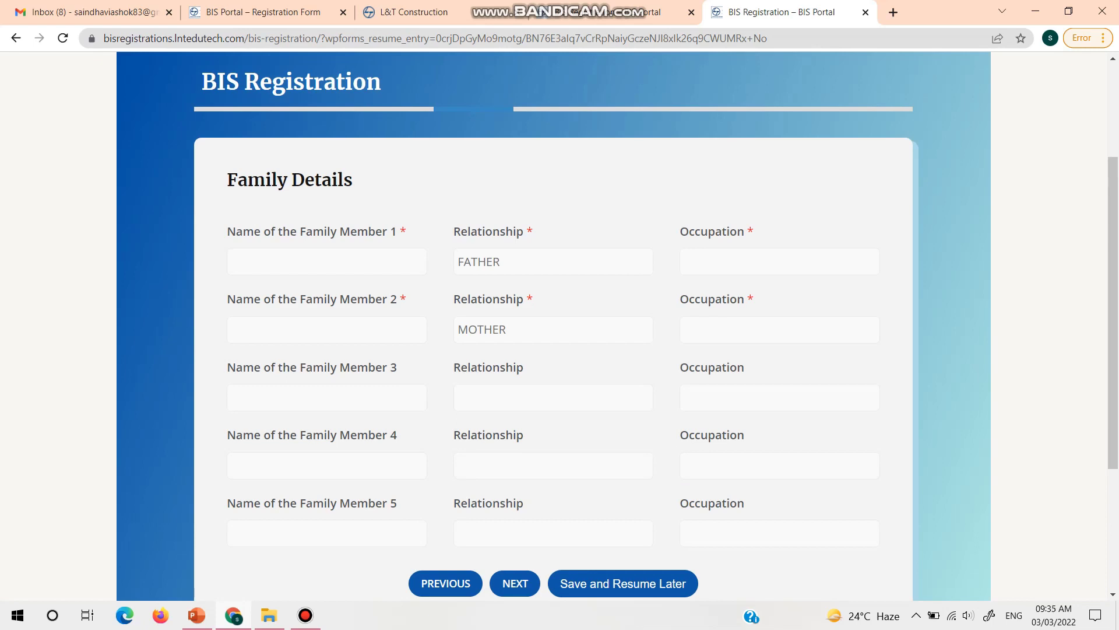
left_click(327, 261)
type("ashok")
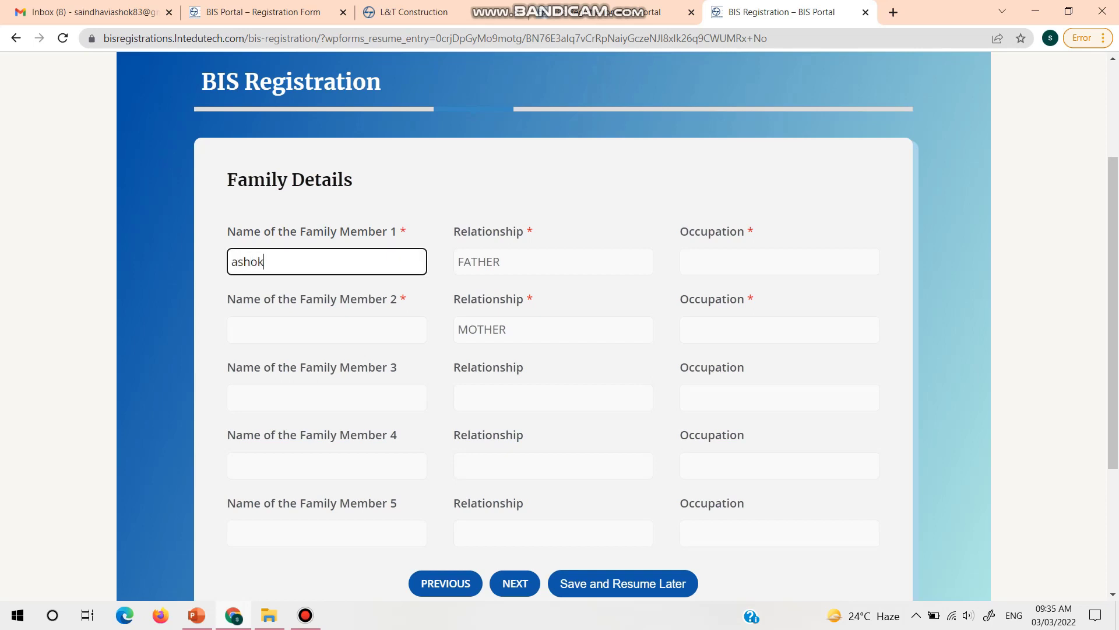
Set the father's occupation to 'bussiness' and add the mother's name with occupation 'home maker'
left_click(779, 261)
type("b")
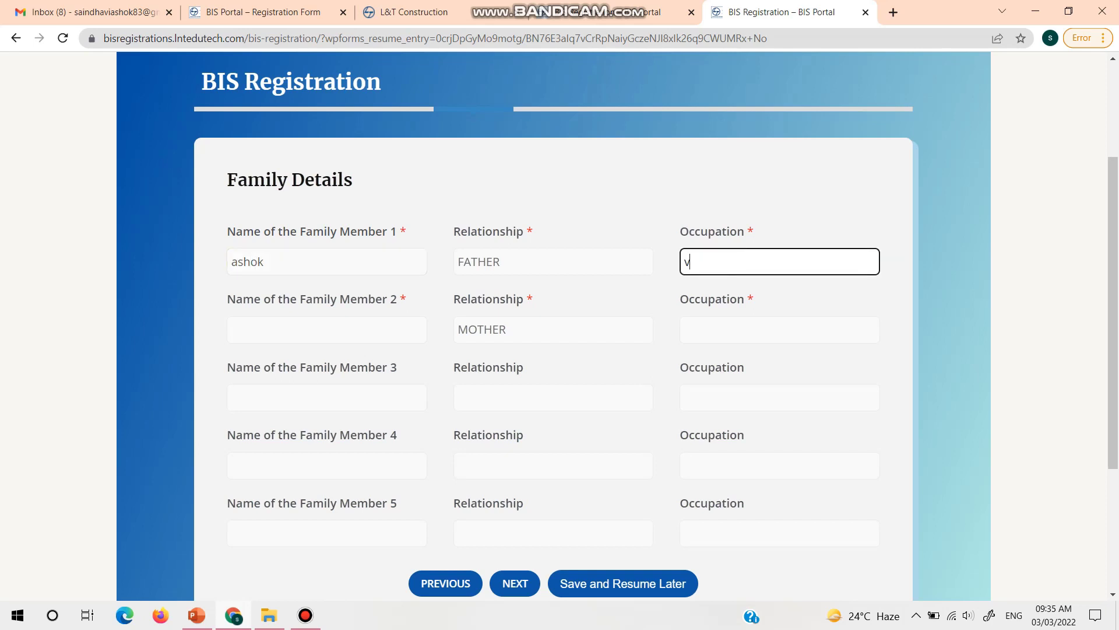
key("BackSpace")
type("bussiness")
key("Tab")
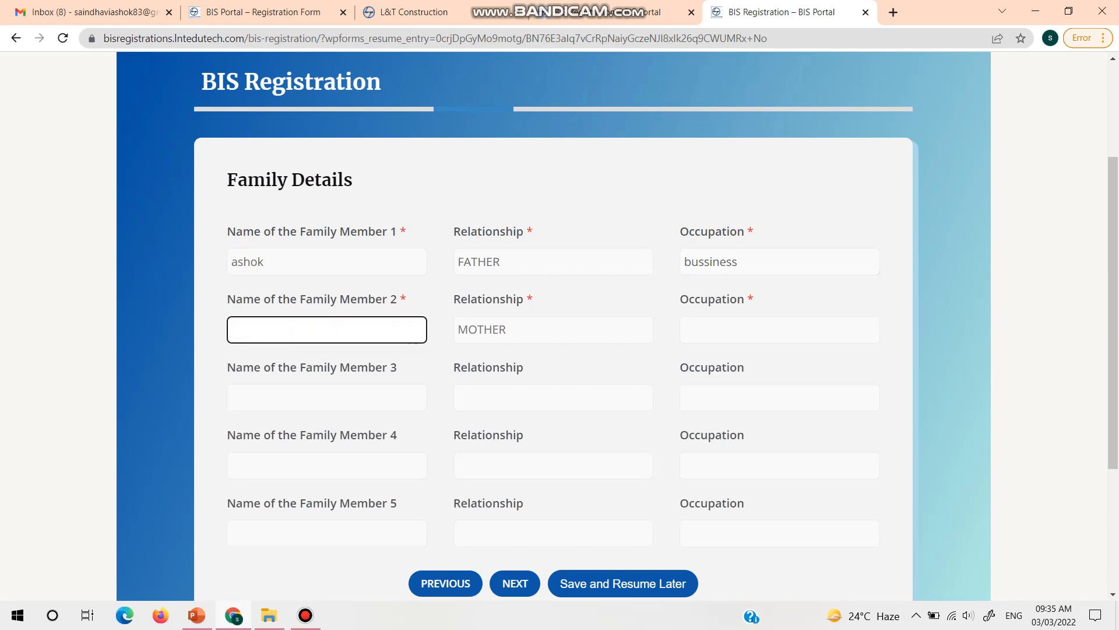
type("madhavi")
left_click(780, 329)
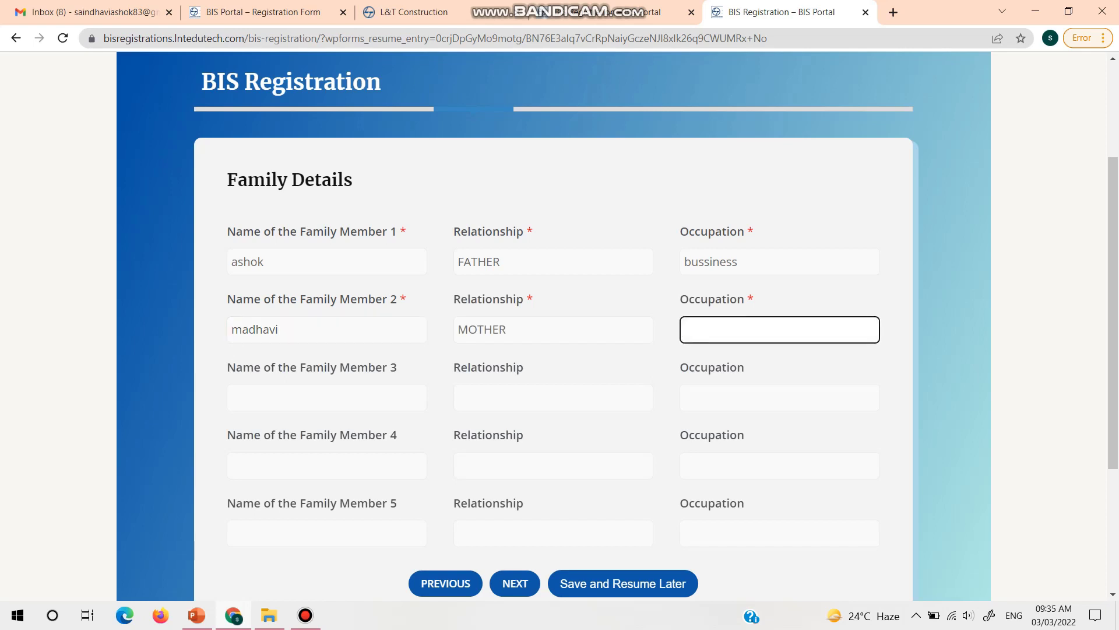
type("home maker")
scroll(554, 326, "down", 3)
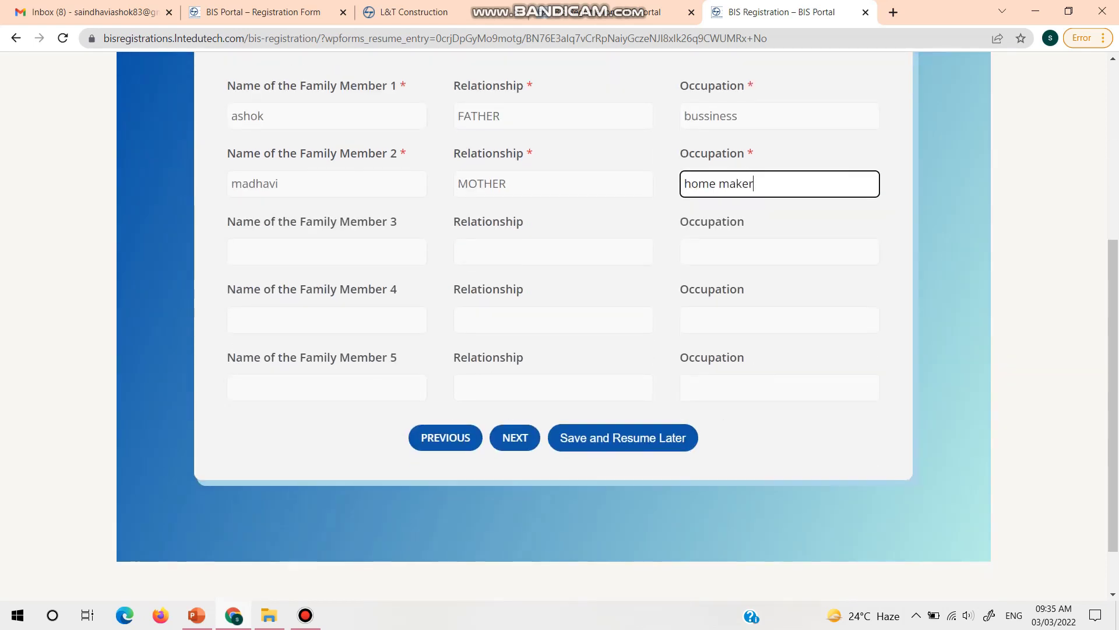
Submit the filled Family Details page to reach the institute preference page
key("Return")
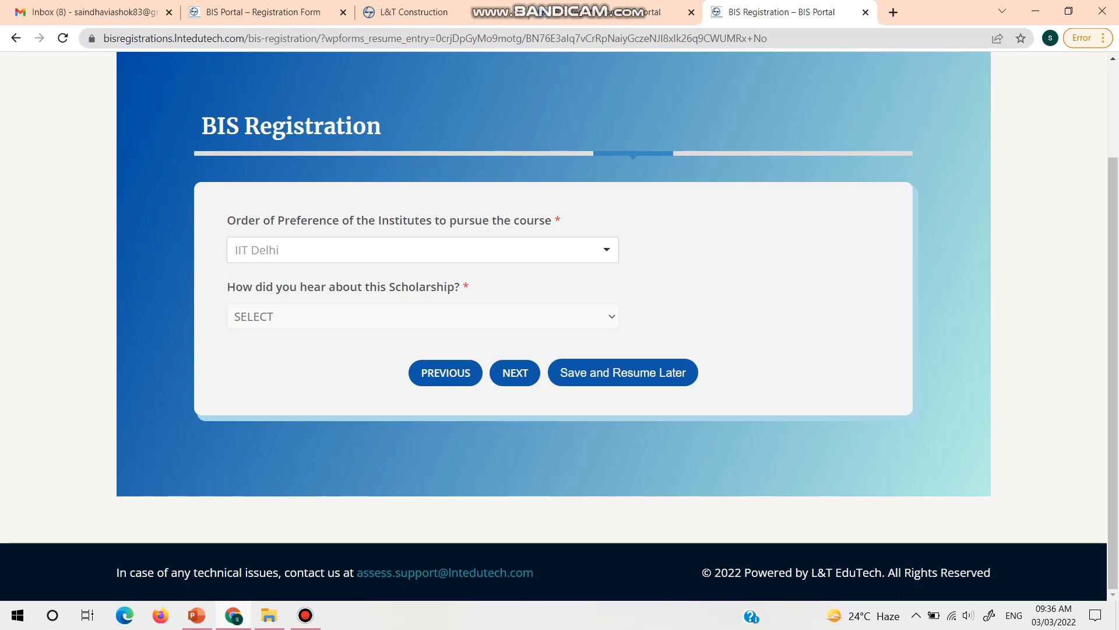
Rank institutes as IIT Madras, IIT Delhi, NIT Trichy, NITK Surathkal
left_click(420, 250)
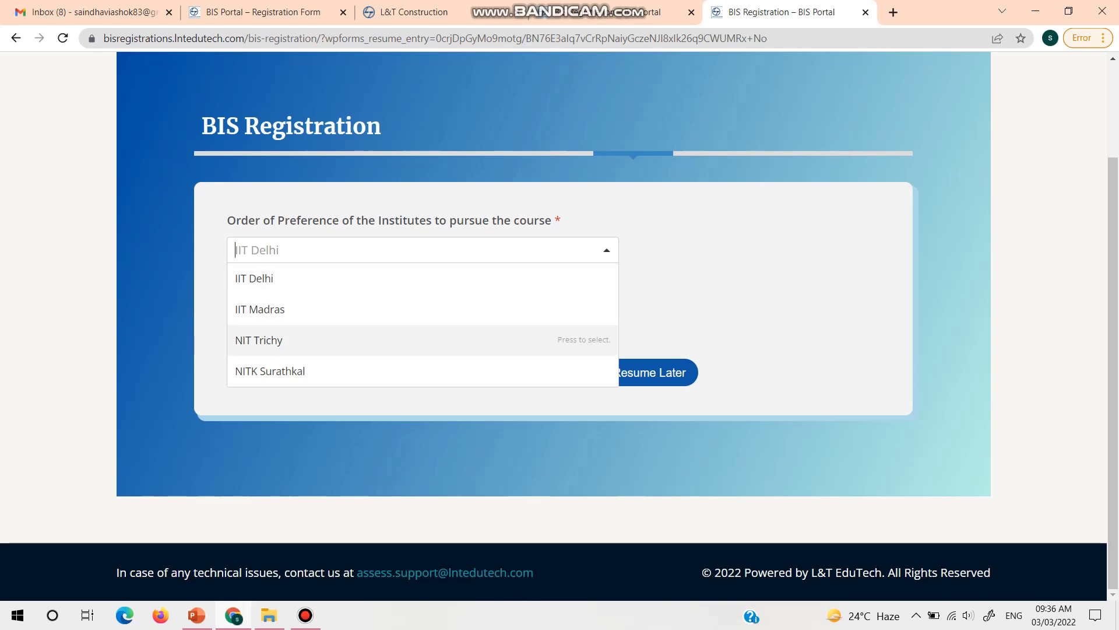
key("Up")
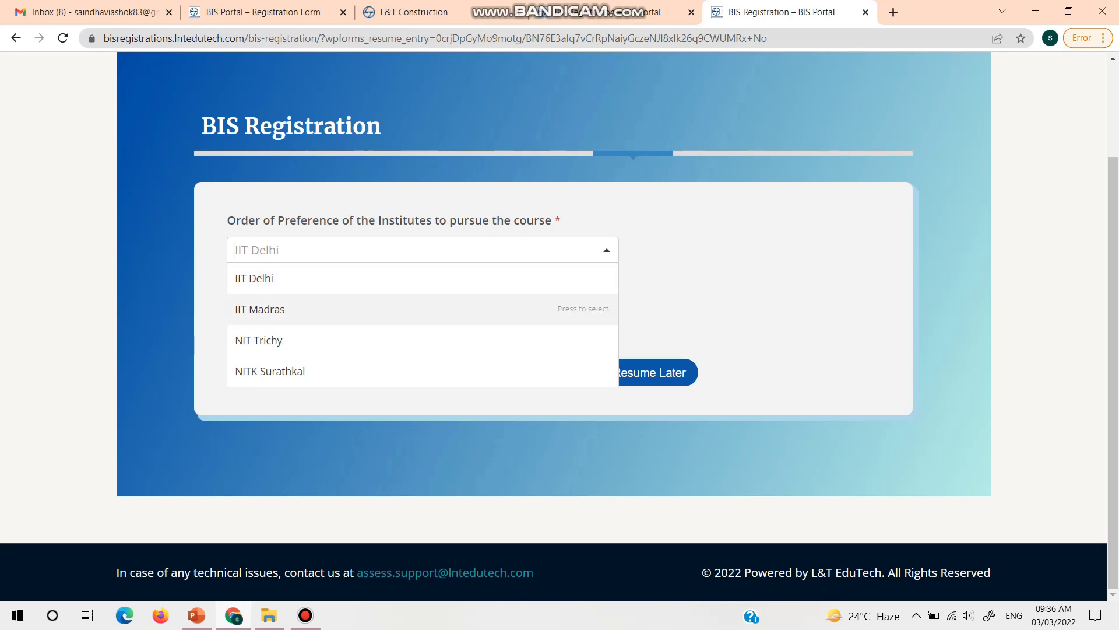
key("Return")
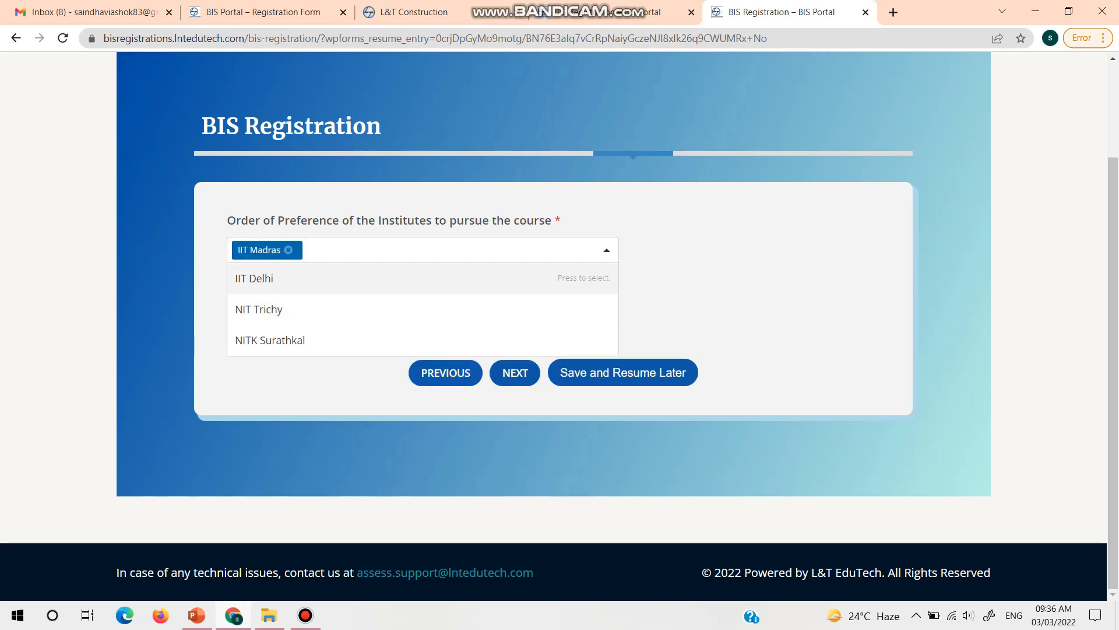
key("Down")
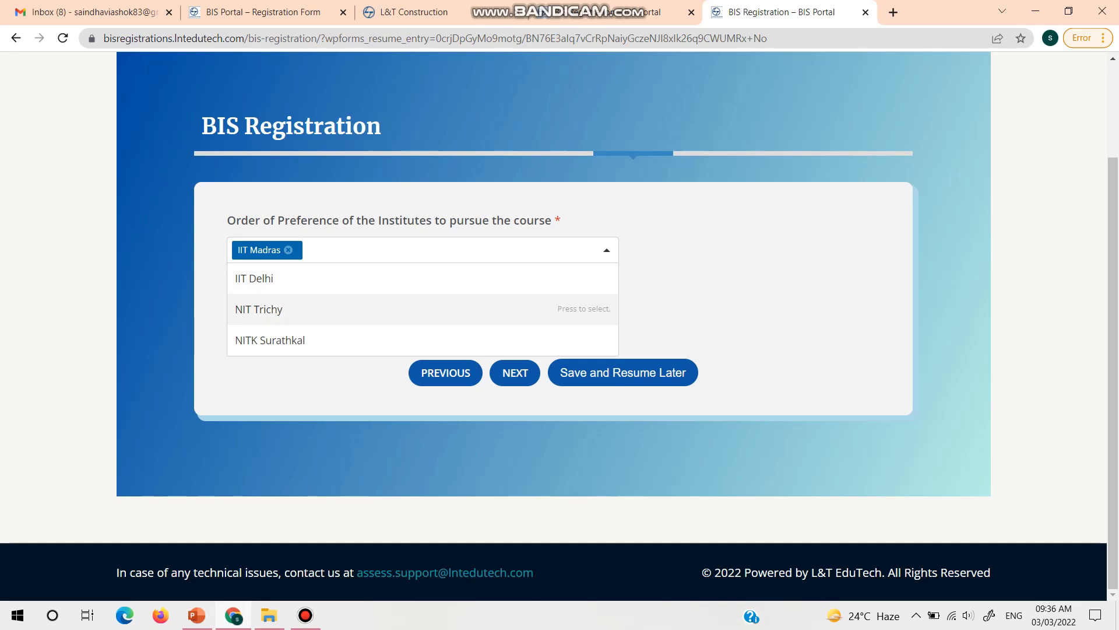
key("Up")
key("Return")
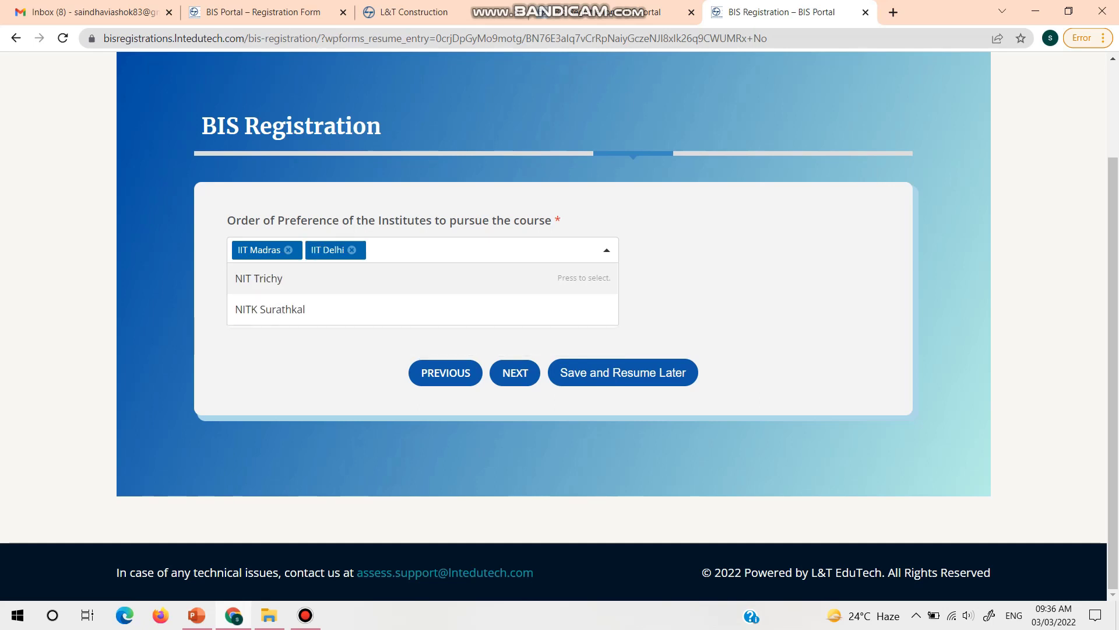
key("Return")
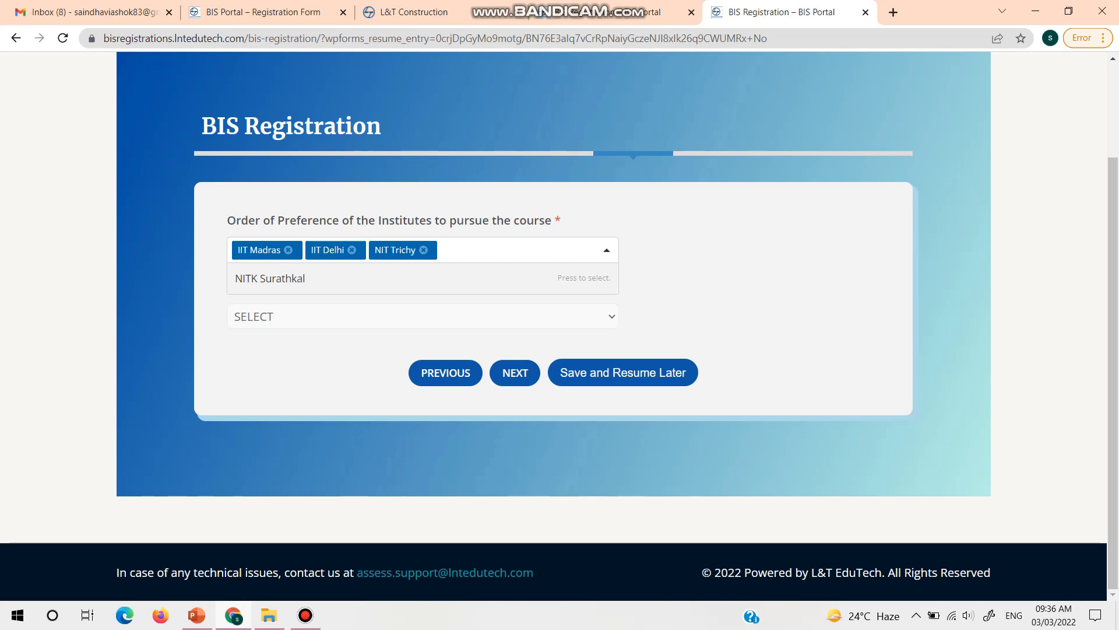
key("Return")
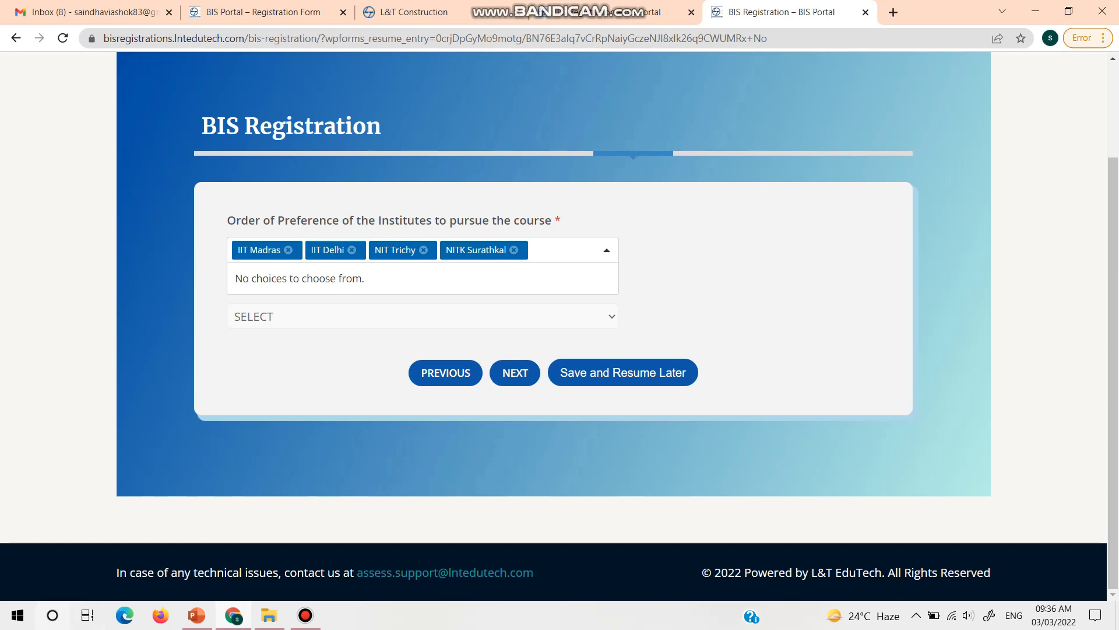
Choose Social Media as the scholarship source and proceed to the submission preview
left_click(423, 317)
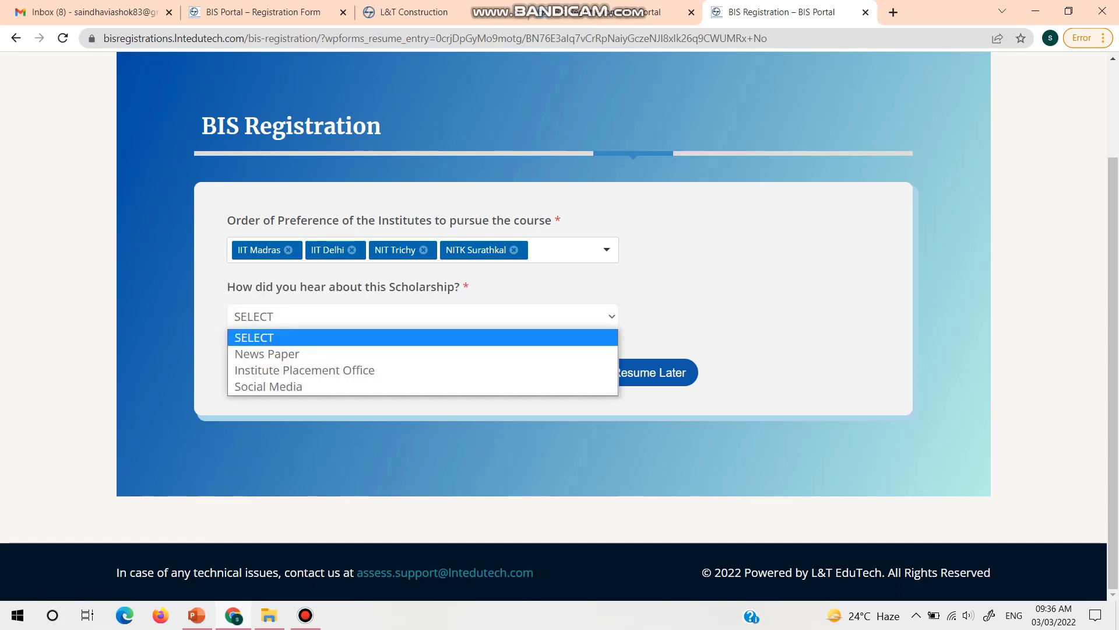
key("Down")
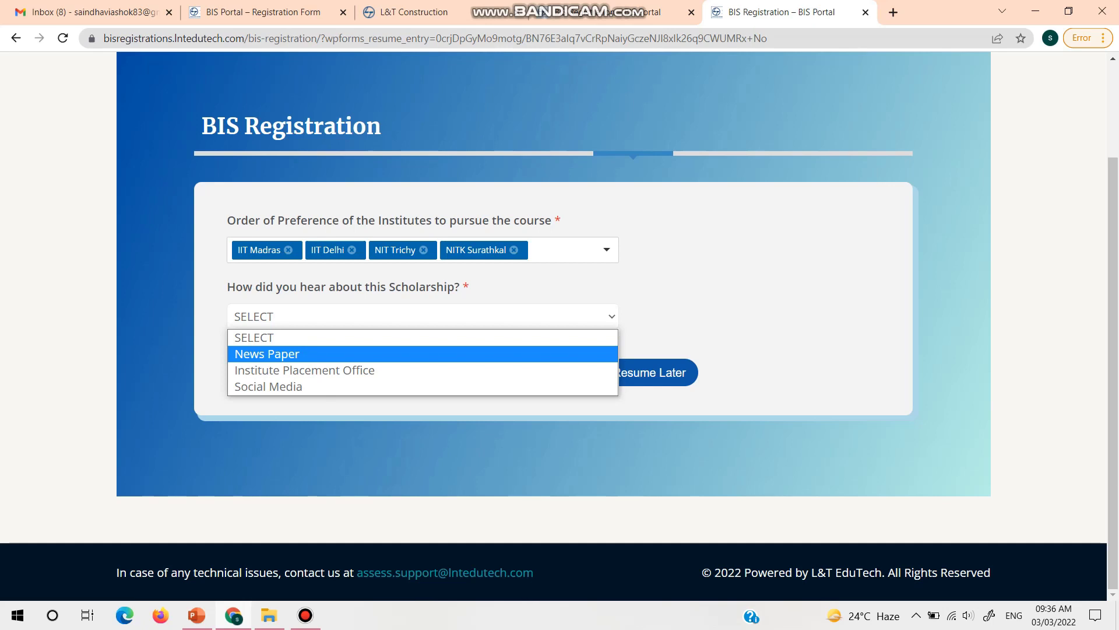
key("Down")
key("Down")
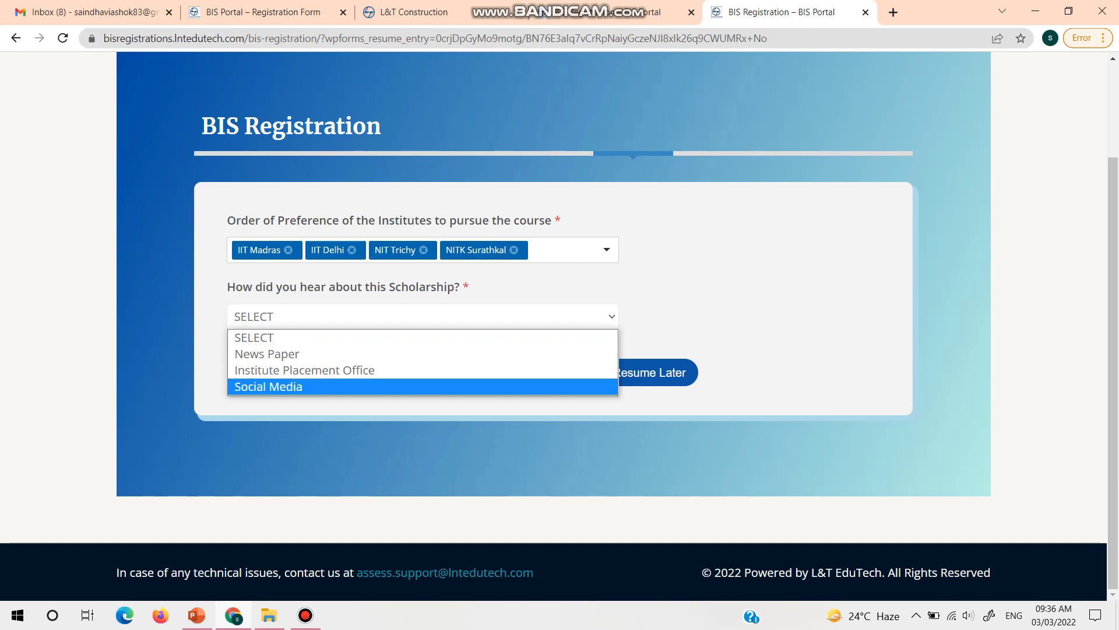
key("Return")
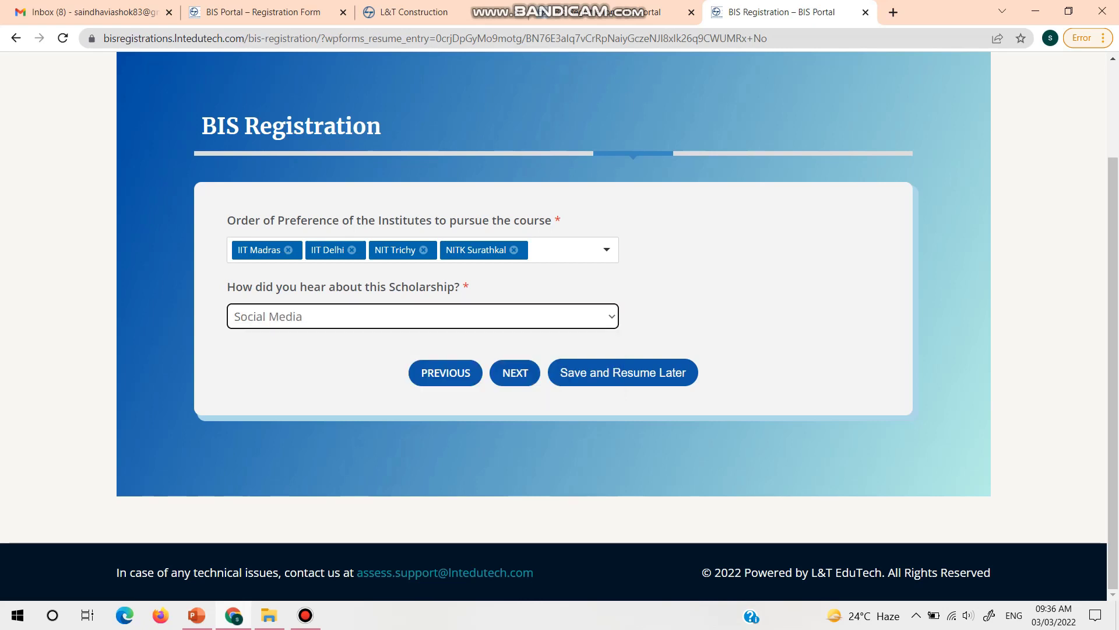
key("Return")
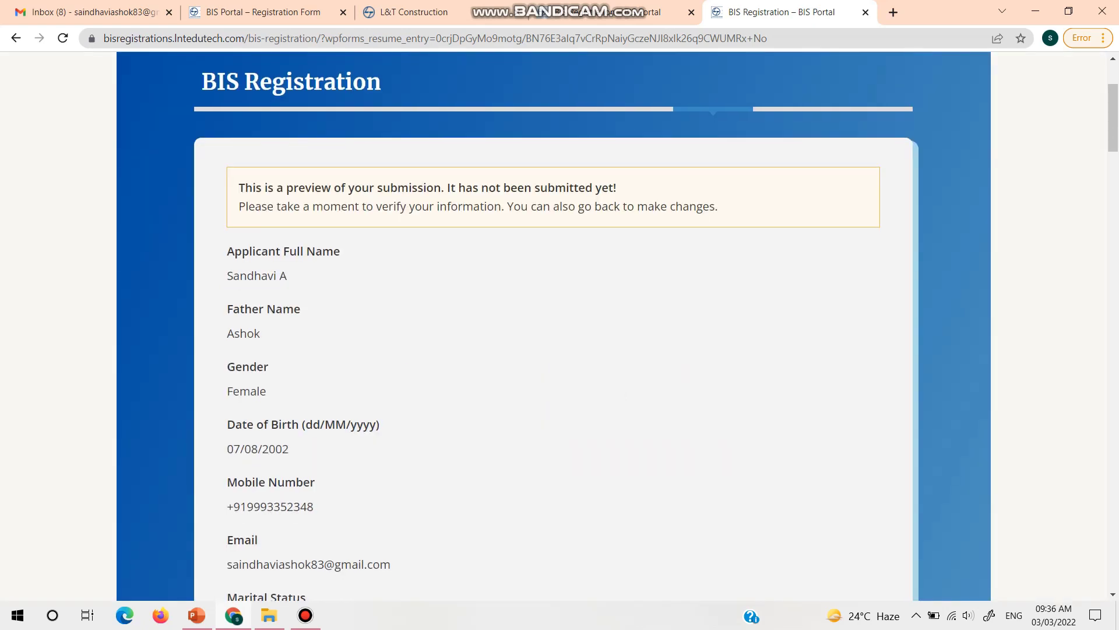
scroll(554, 326, "down", 4)
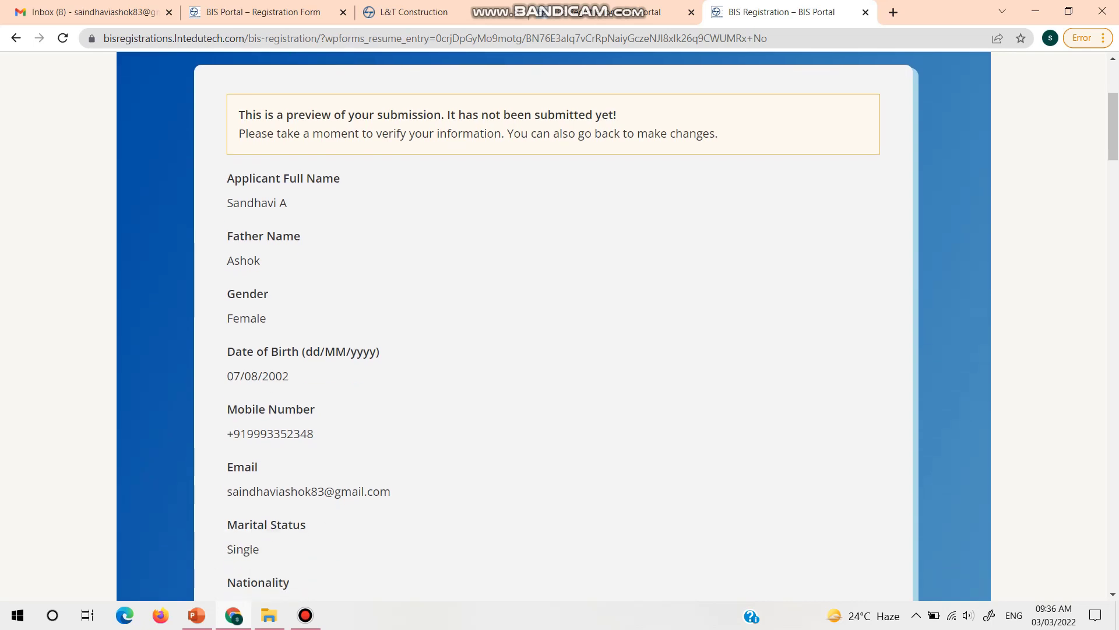
scroll(554, 327, "up", 2)
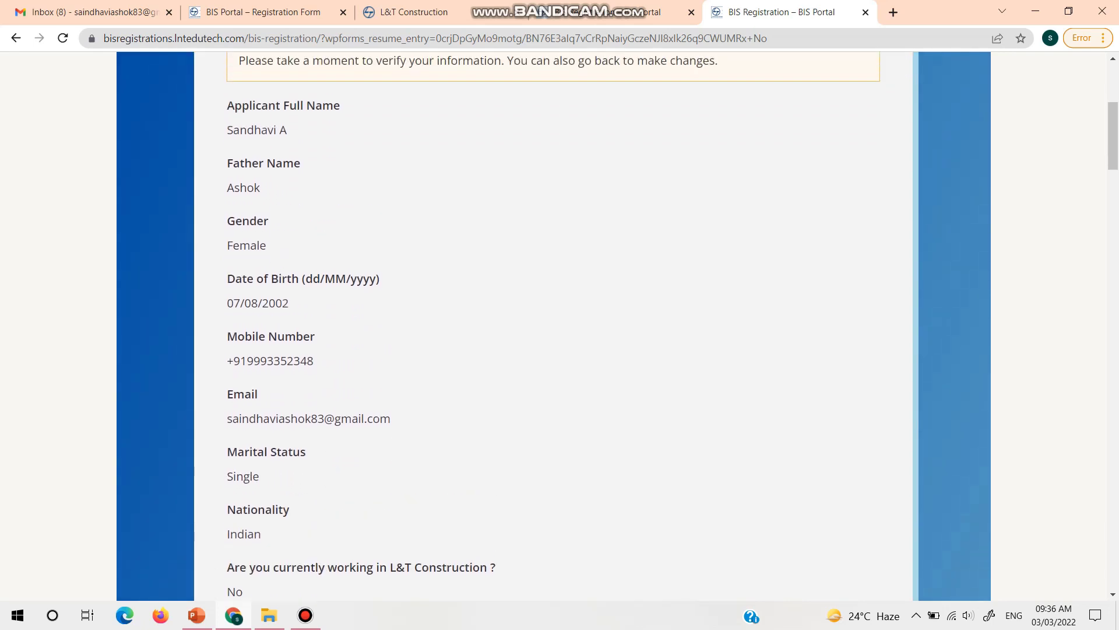
scroll(554, 326, "down", 3)
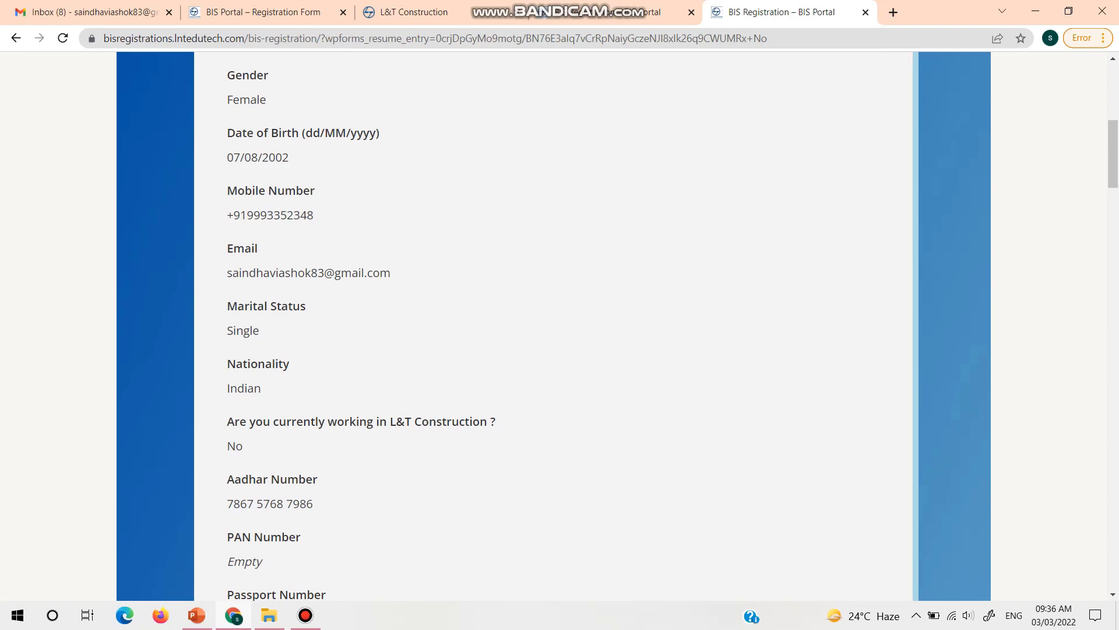
scroll(554, 326, "down", 8)
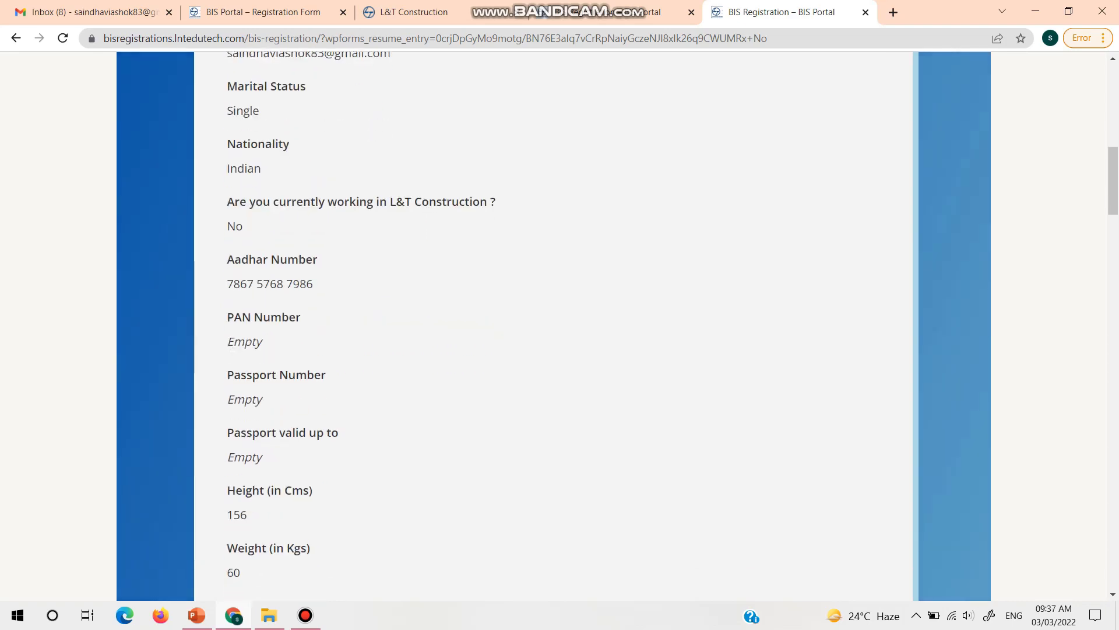
scroll(554, 327, "down", 9)
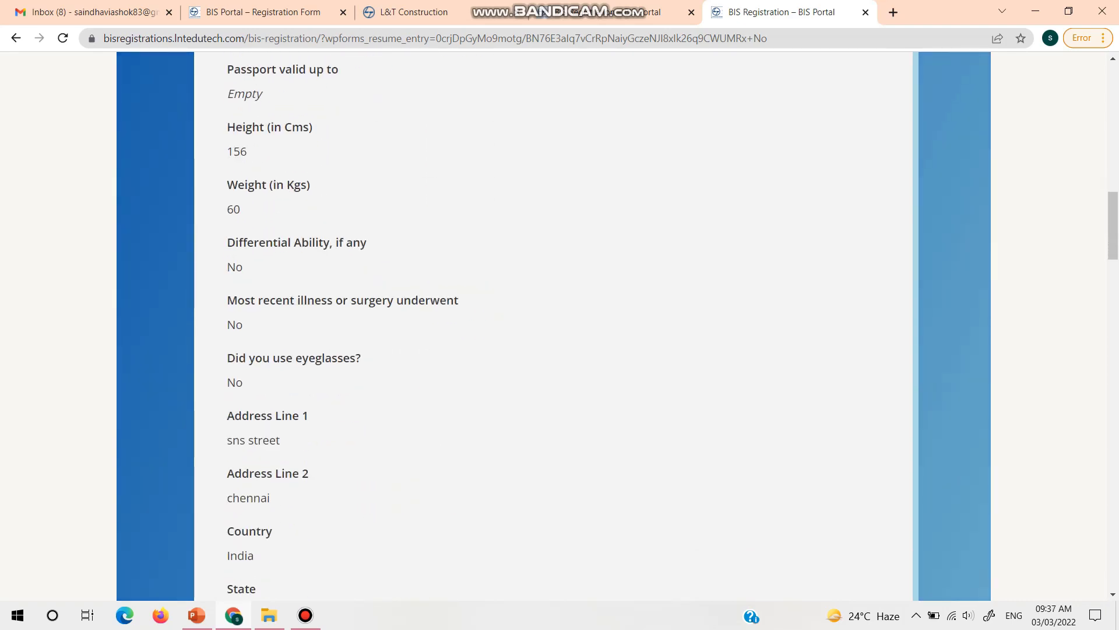
scroll(554, 326, "down", 20)
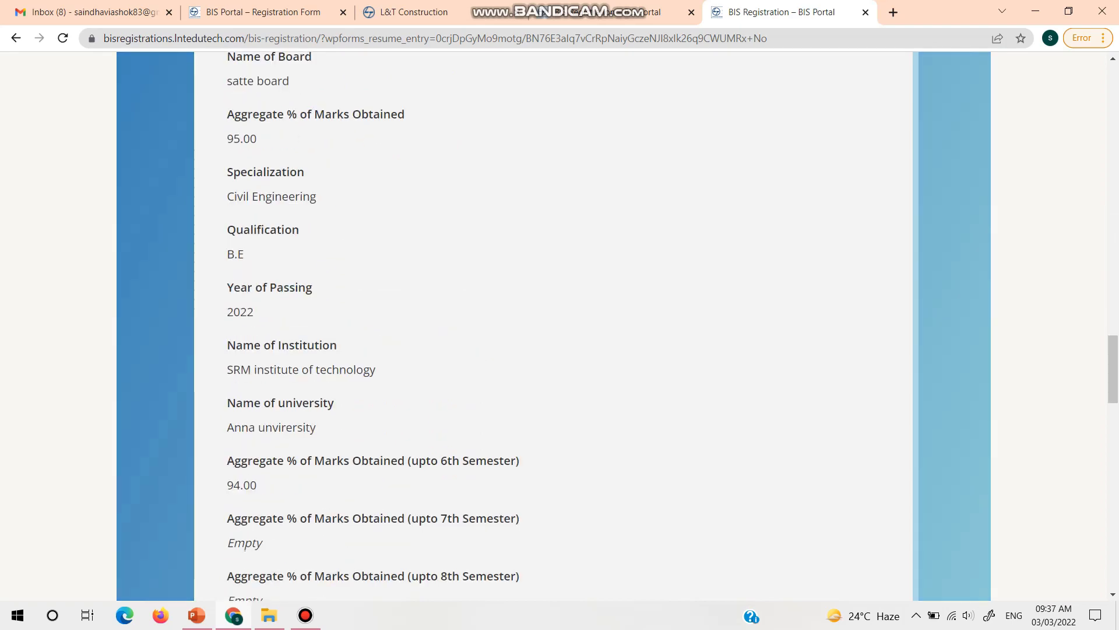
scroll(559, 327, "down", 1)
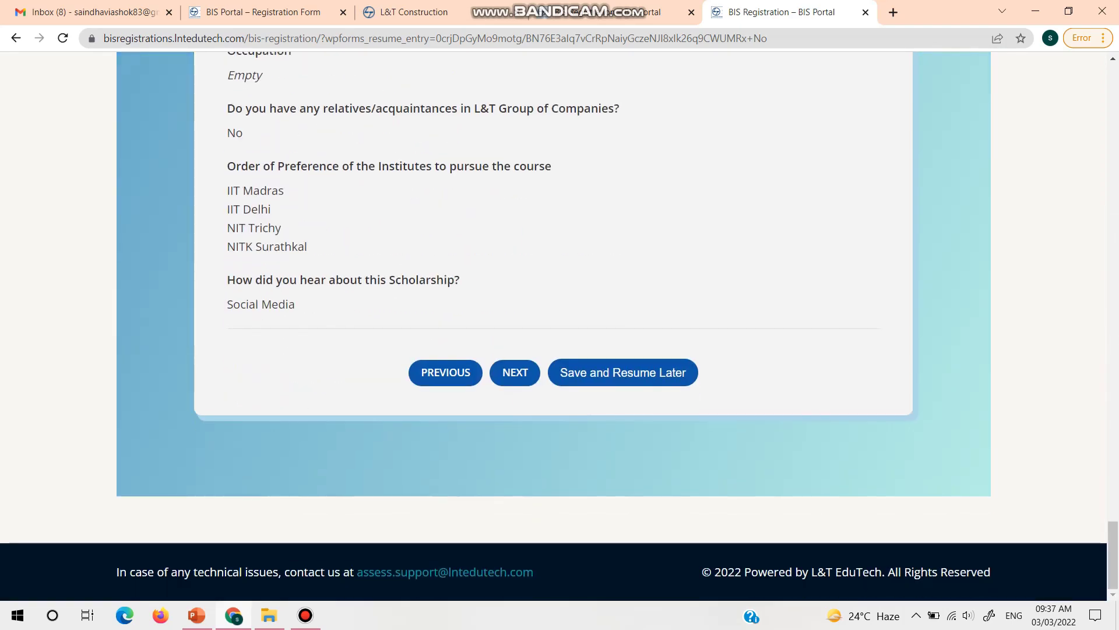
scroll(554, 327, "up", 15)
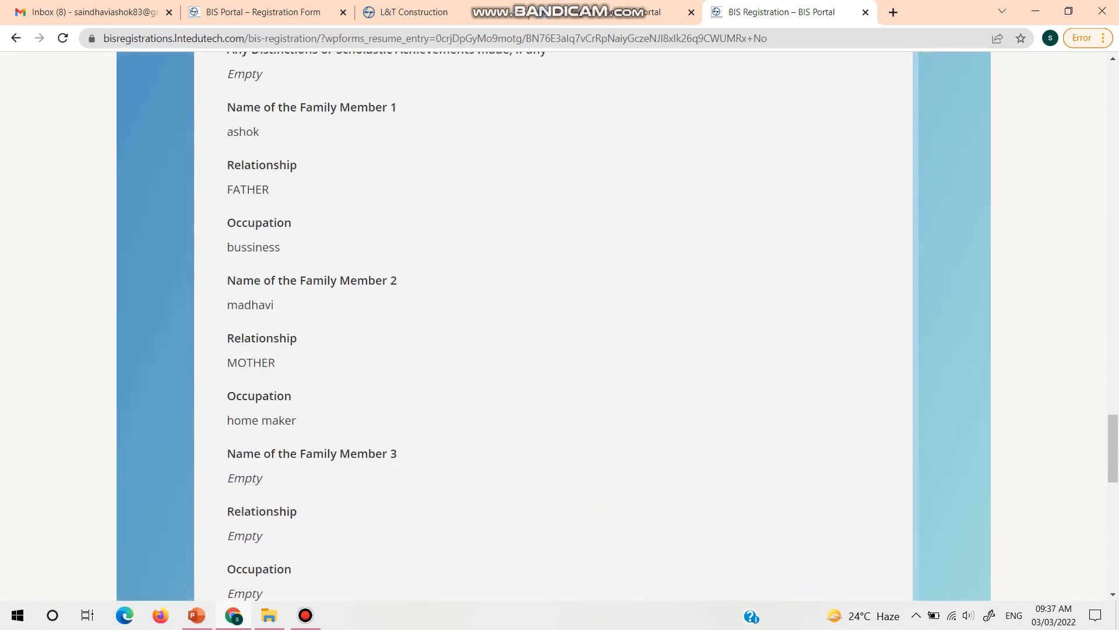
scroll(554, 326, "up", 20)
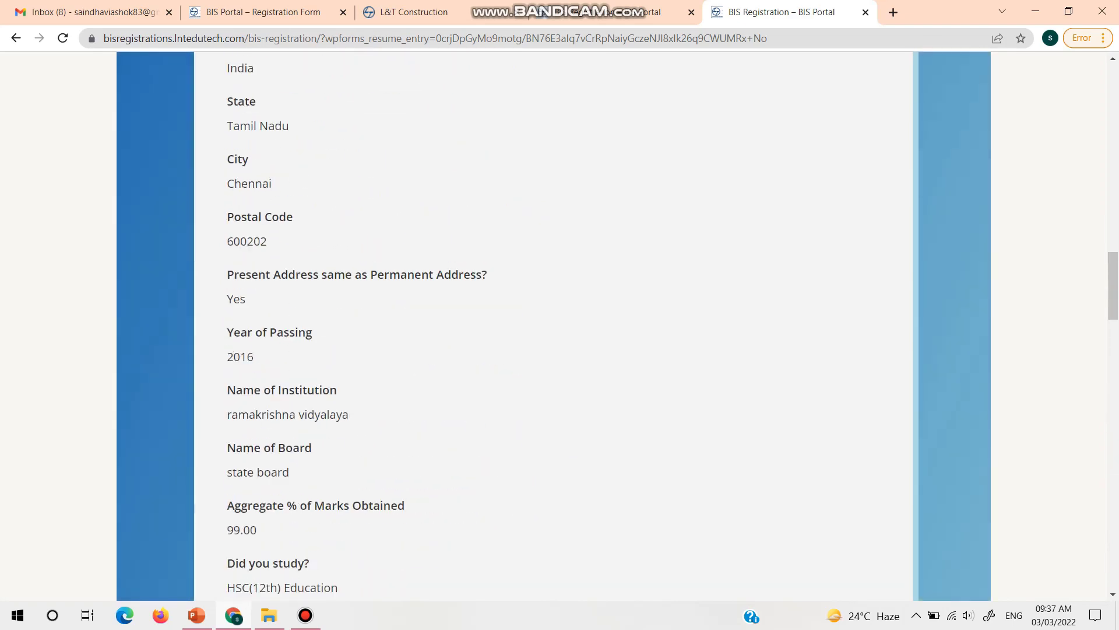
scroll(554, 326, "down", 20)
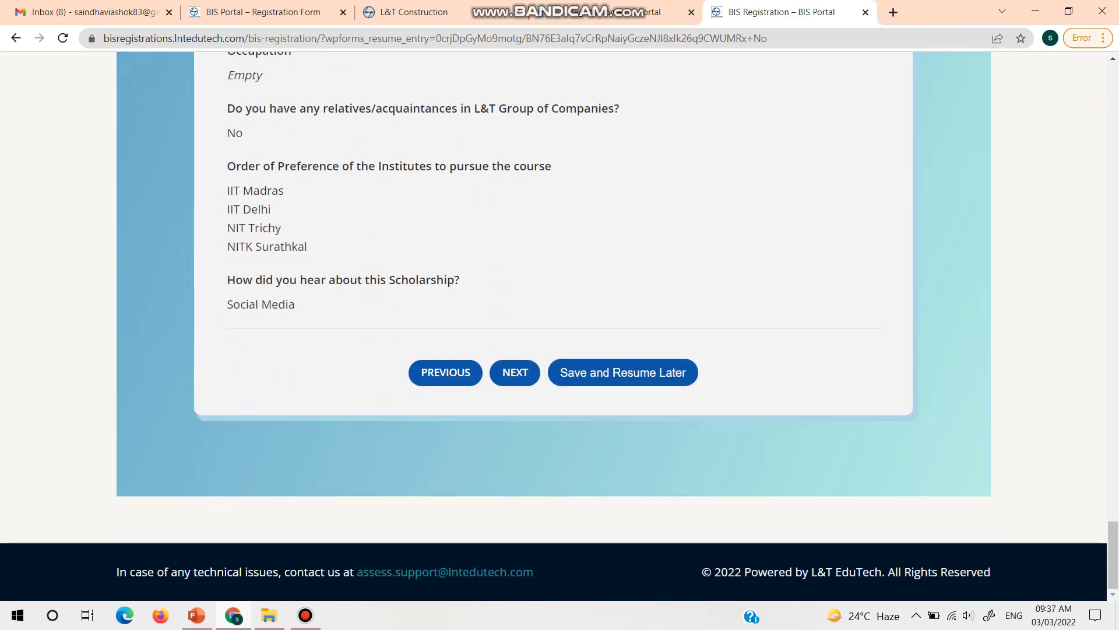
scroll(554, 327, "up", 10)
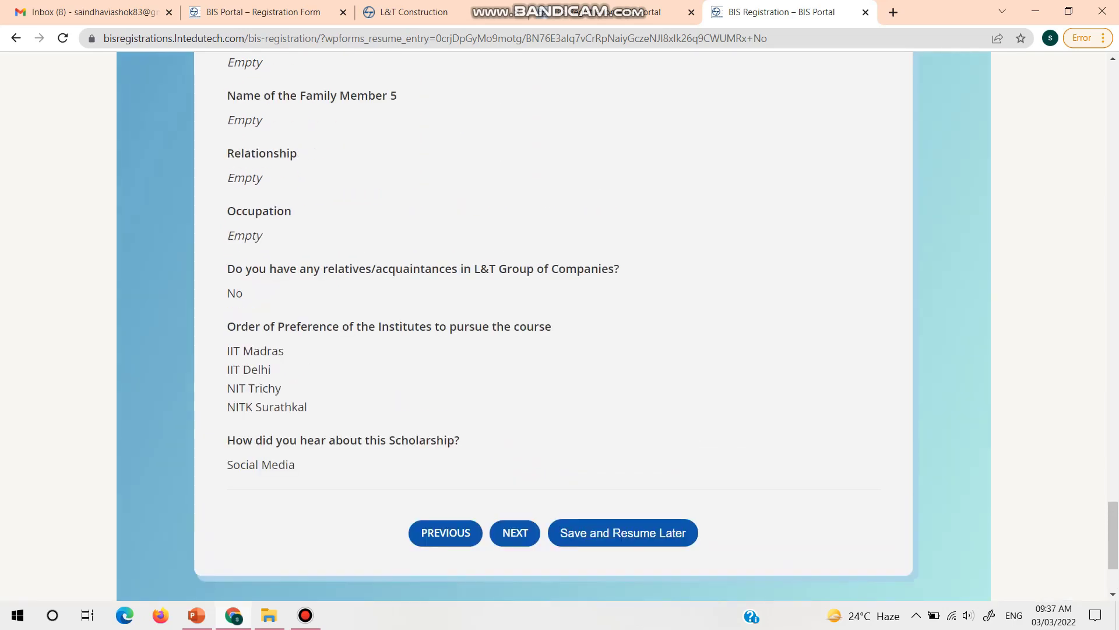
scroll(554, 327, "up", 12)
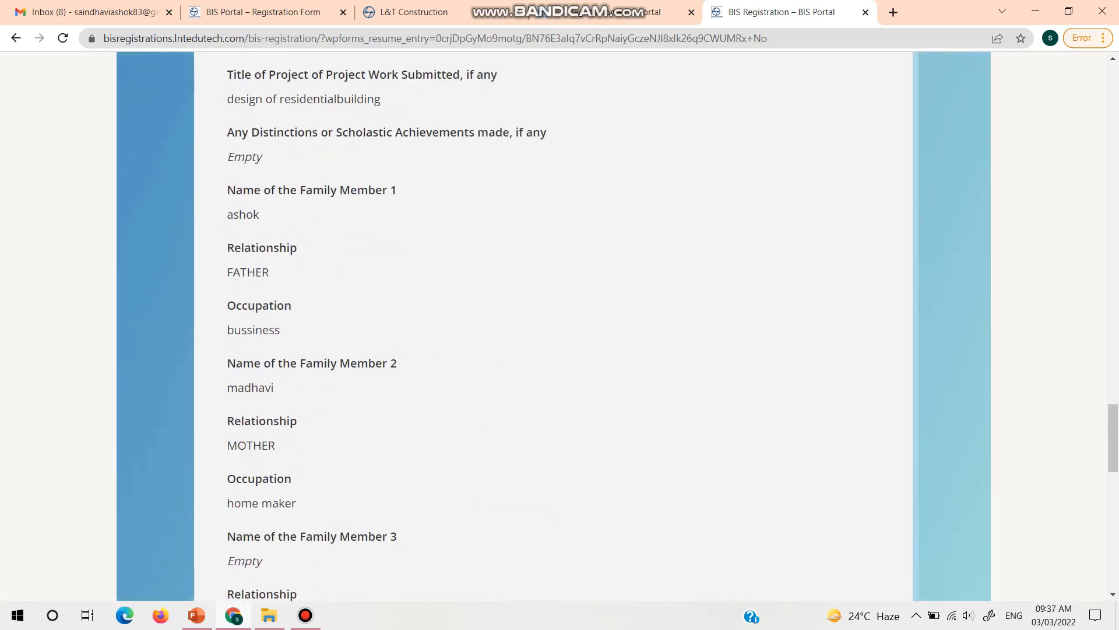
scroll(554, 327, "up", 2)
scroll(554, 326, "down", 20)
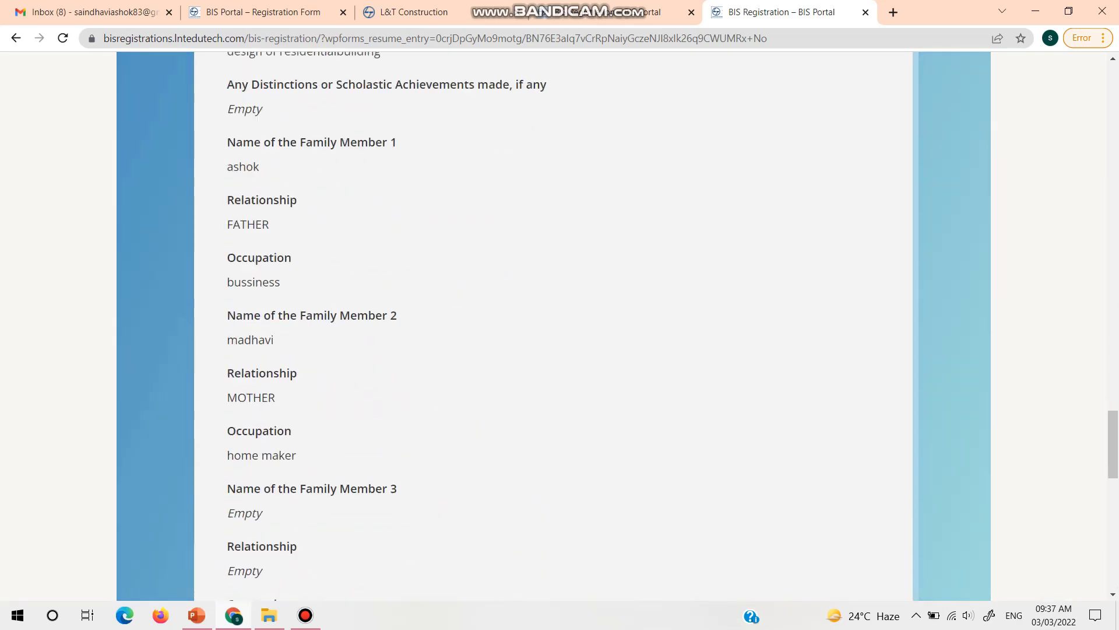
Advance to Document Upload, review the page, and highlight the Resume file-size note
left_click(515, 372)
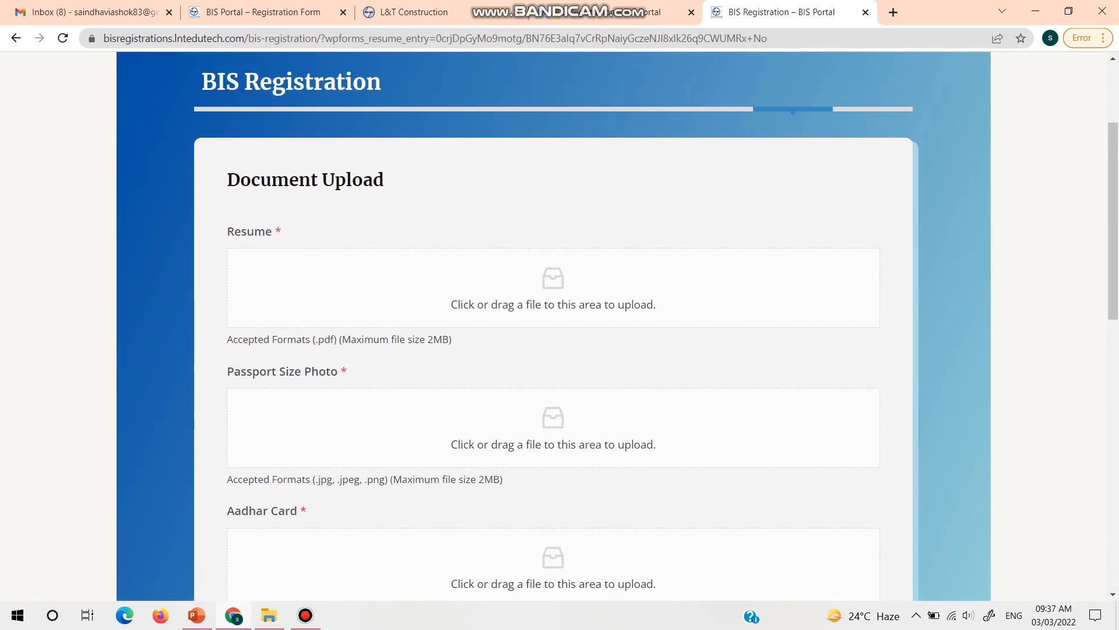
scroll(554, 326, "down", 4)
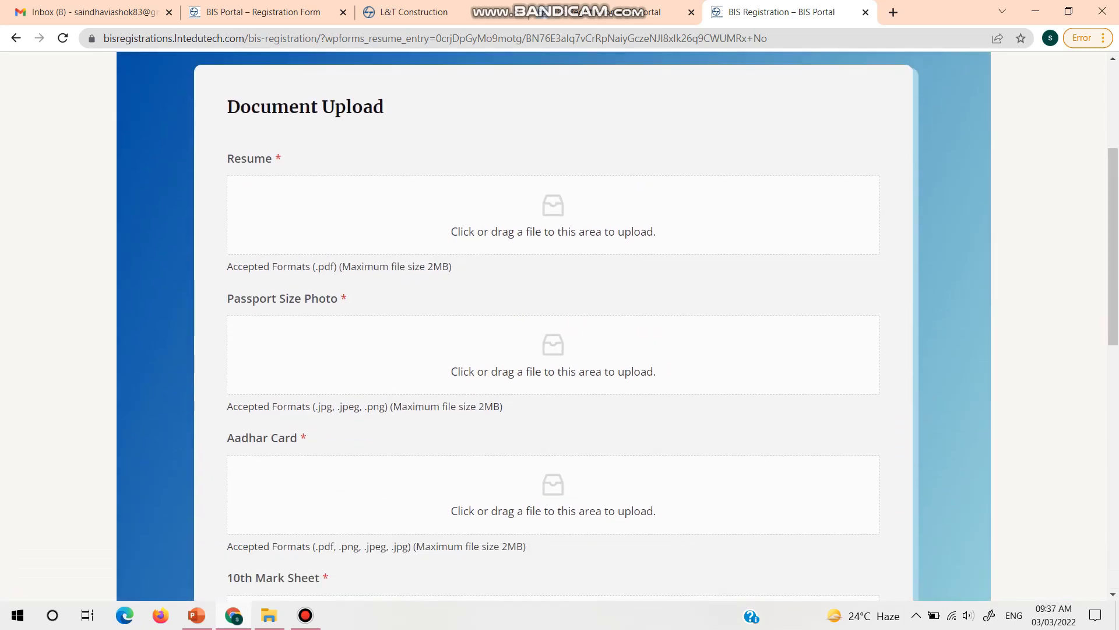
scroll(554, 326, "down", 1)
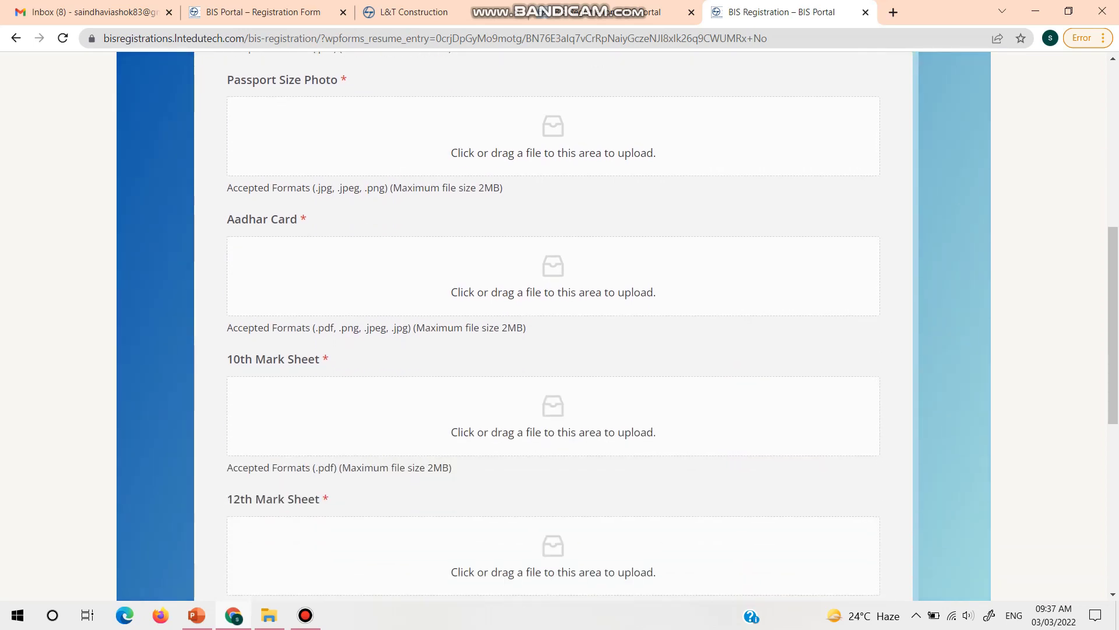
scroll(554, 326, "down", 1)
scroll(554, 326, "down", 4)
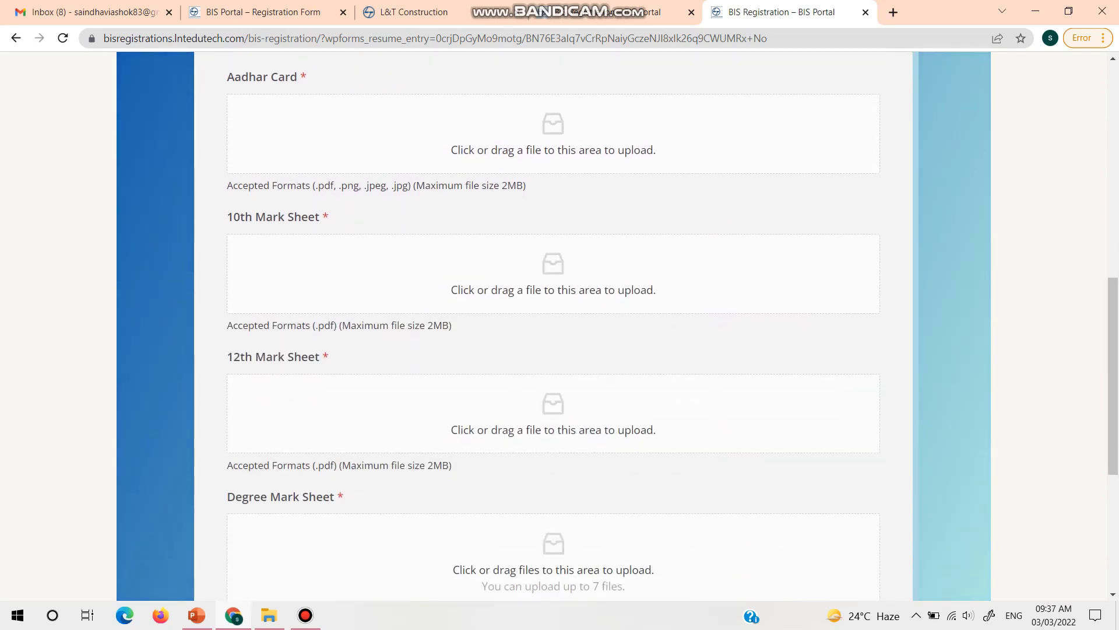
scroll(553, 326, "up", 10)
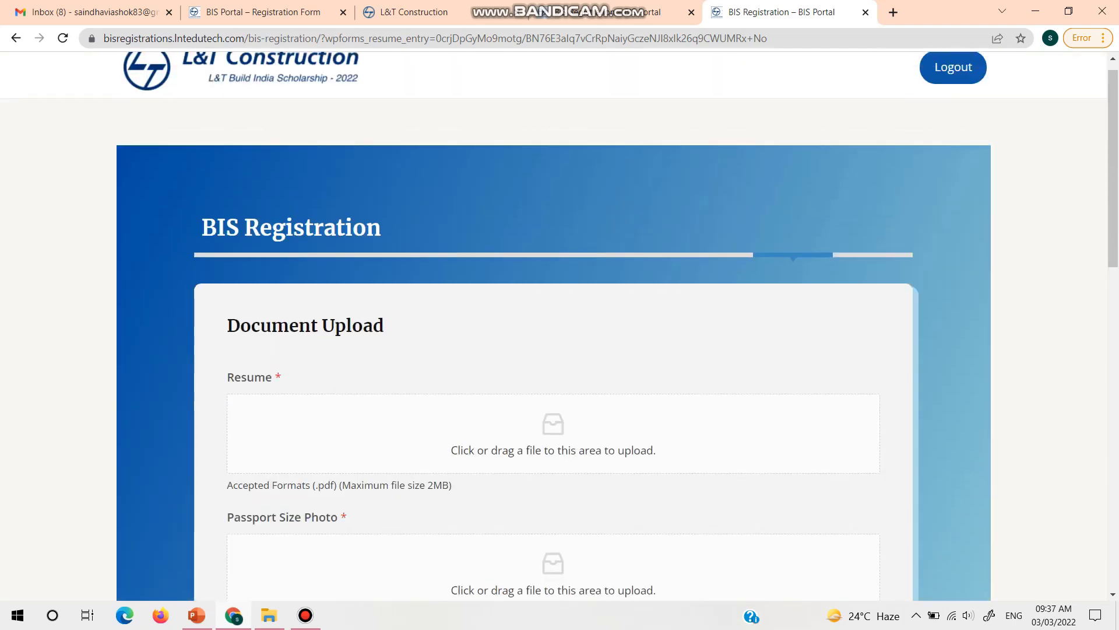
scroll(554, 327, "down", 3)
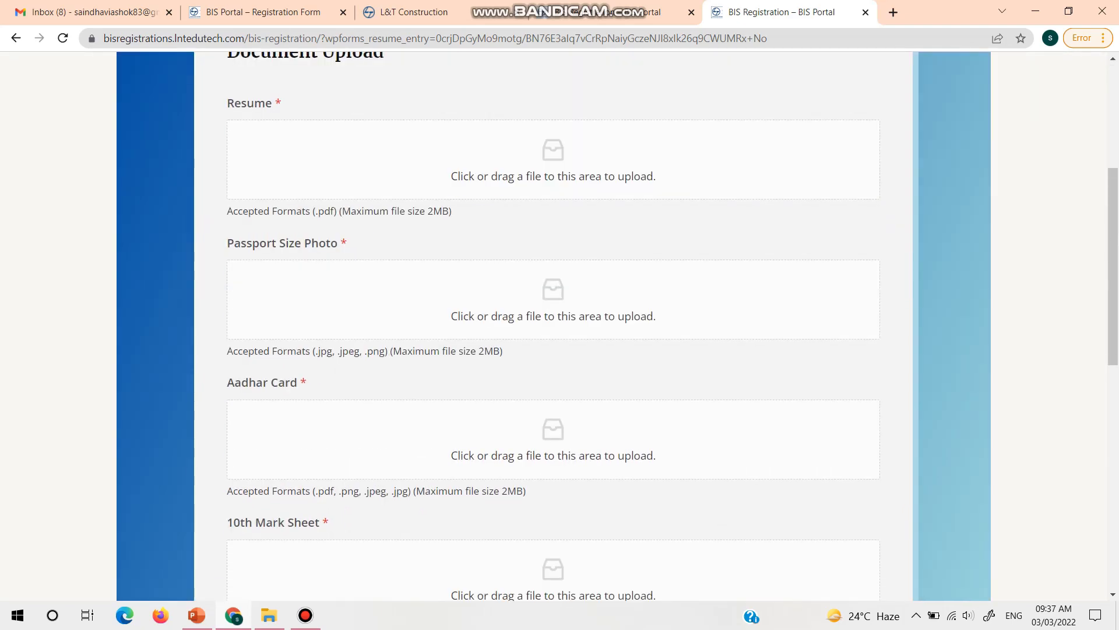
left_click_drag(343, 211, 449, 211)
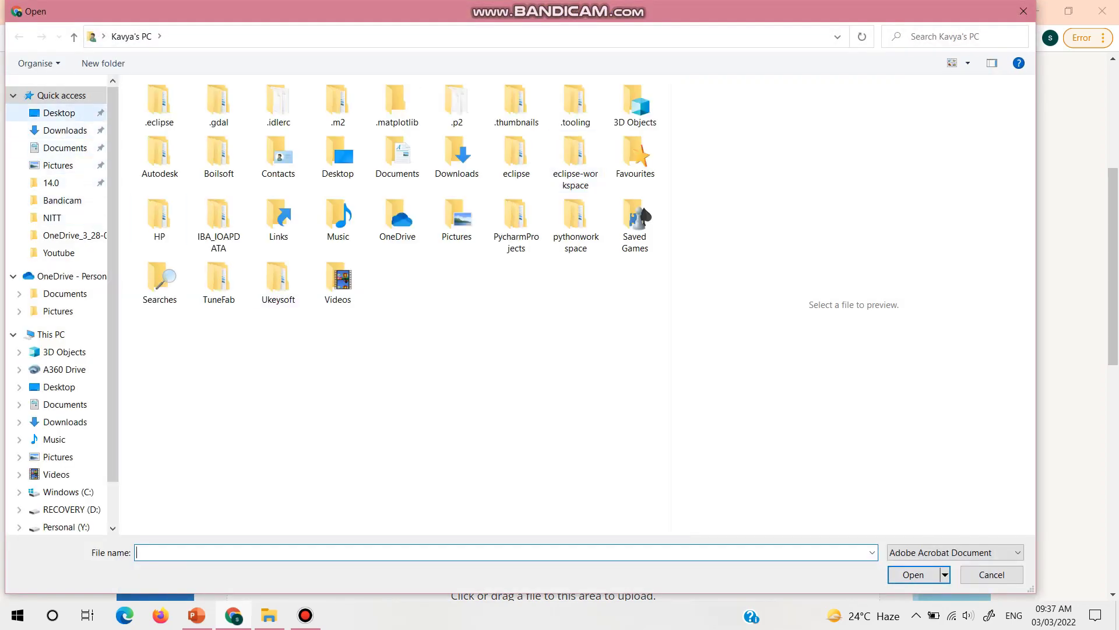
Upload the acee 2017 instruction for authors PDF from Downloads as the Resume
left_click(65, 130)
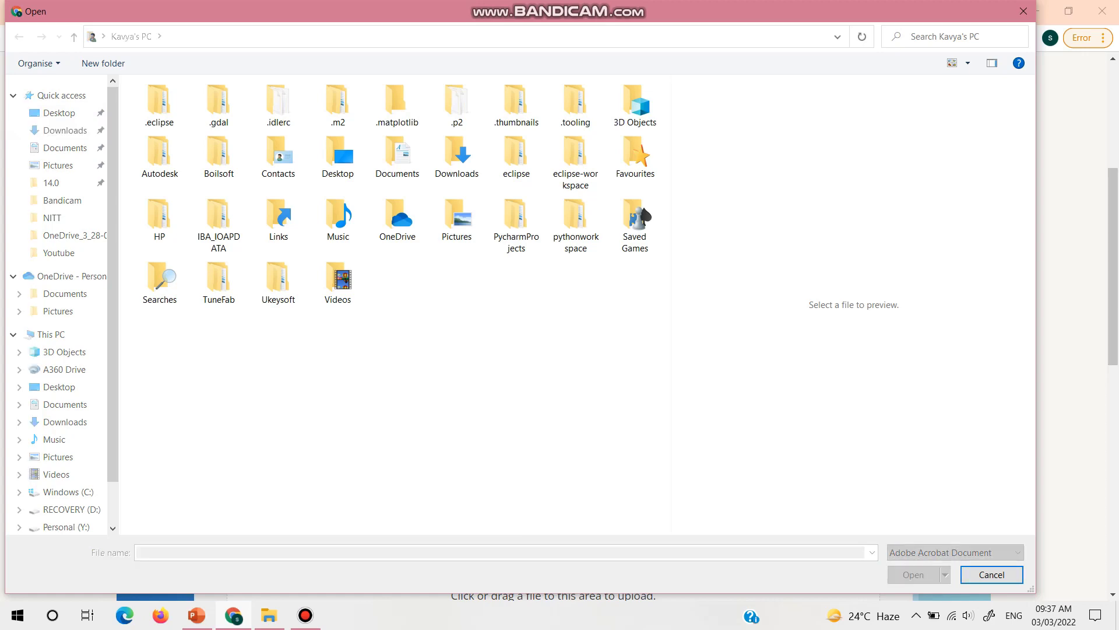
left_click(228, 143)
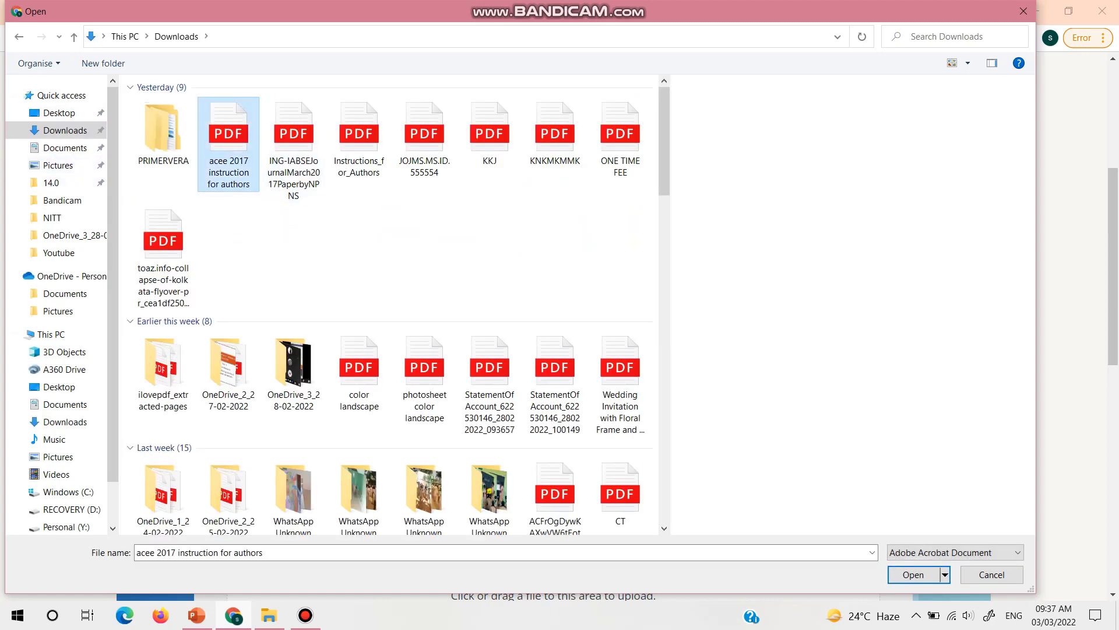
left_click(913, 574)
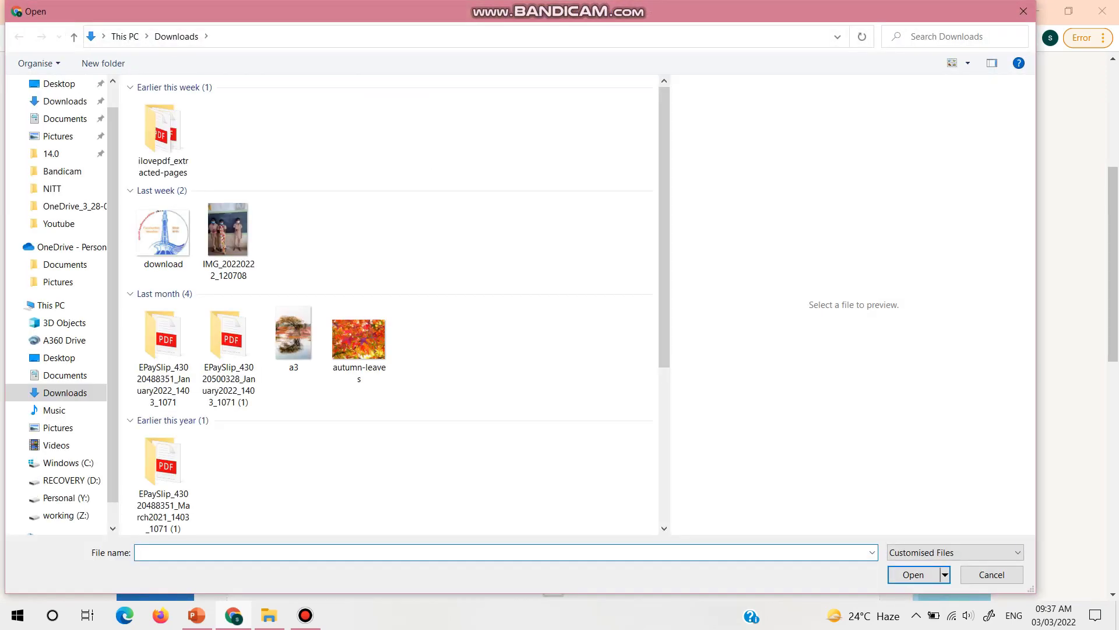
Upload the wedding invitation image as the Passport Size Photo
left_click(65, 101)
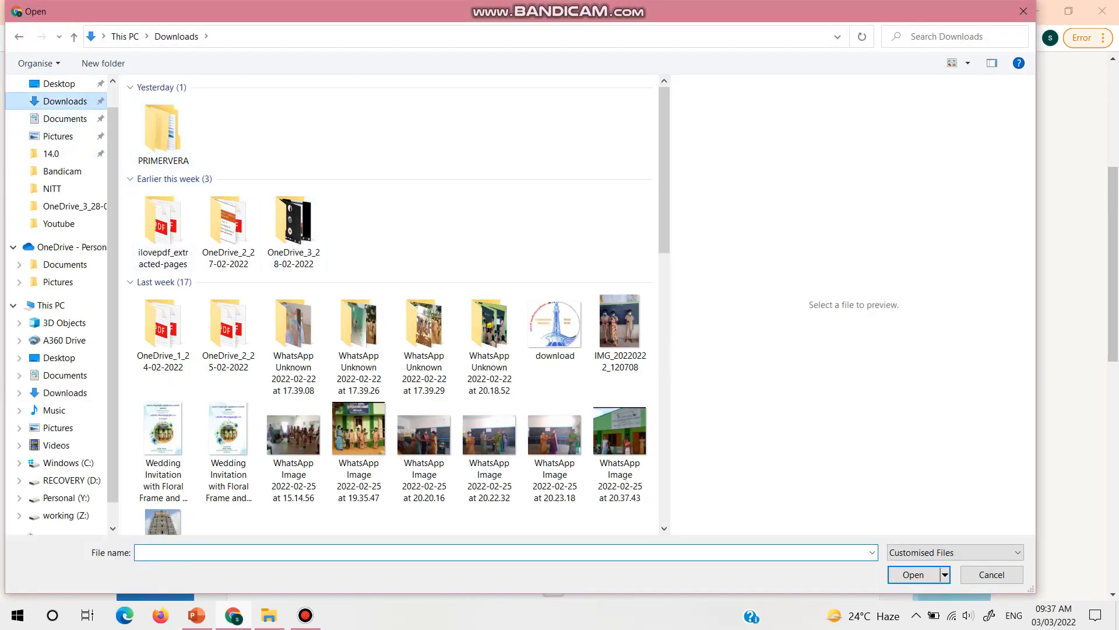
scroll(58, 164, "up", 1)
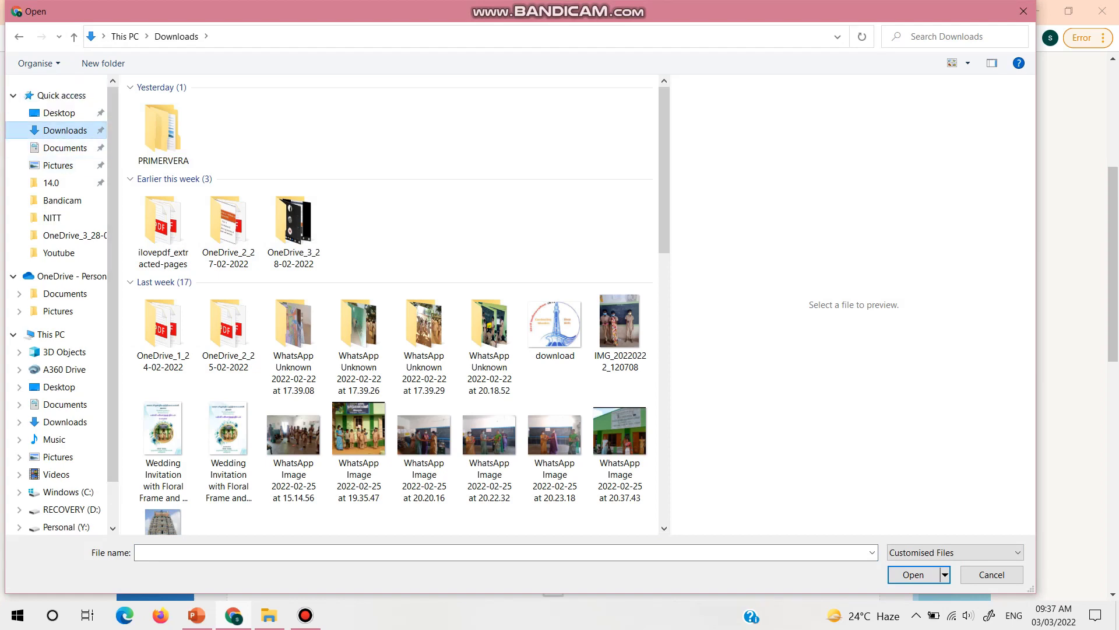
scroll(230, 306, "down", 10)
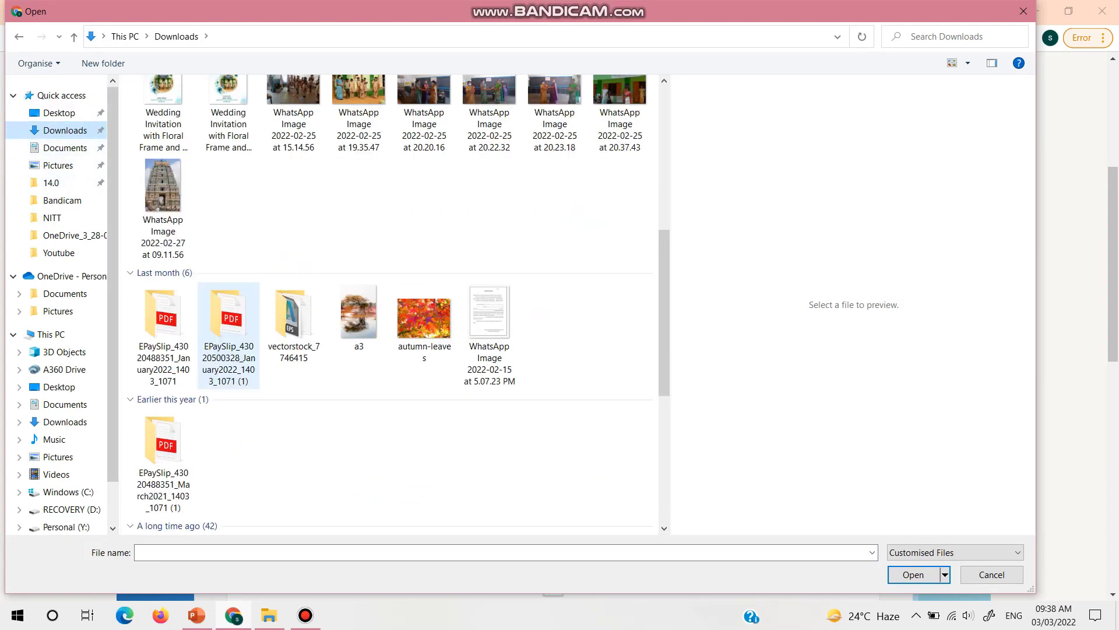
scroll(391, 303, "down", 4)
scroll(391, 304, "up", 15)
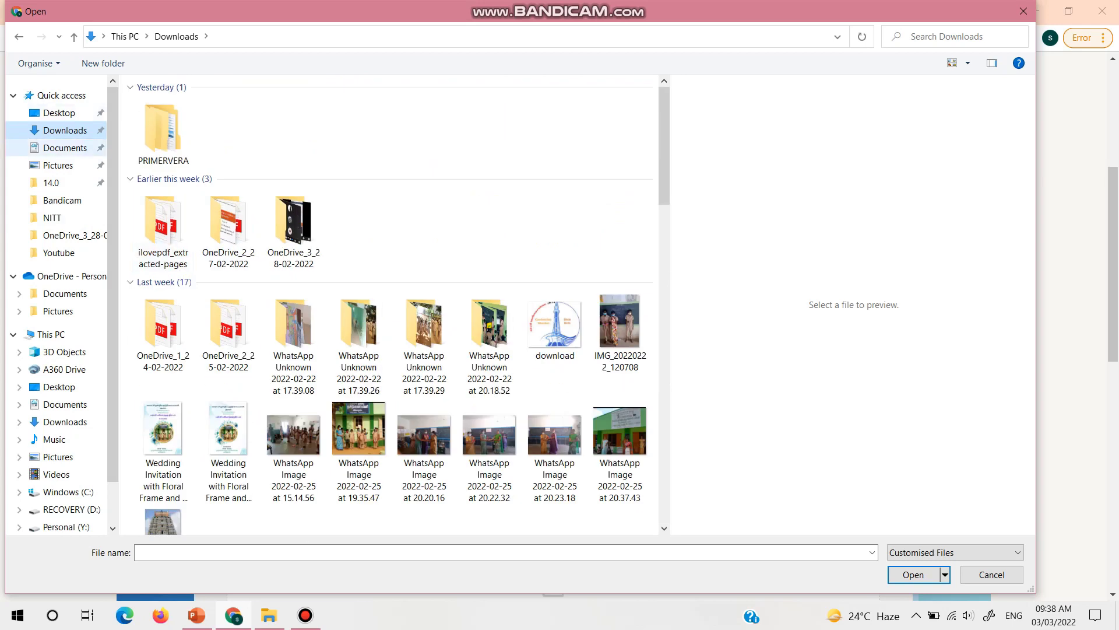
double_click(163, 449)
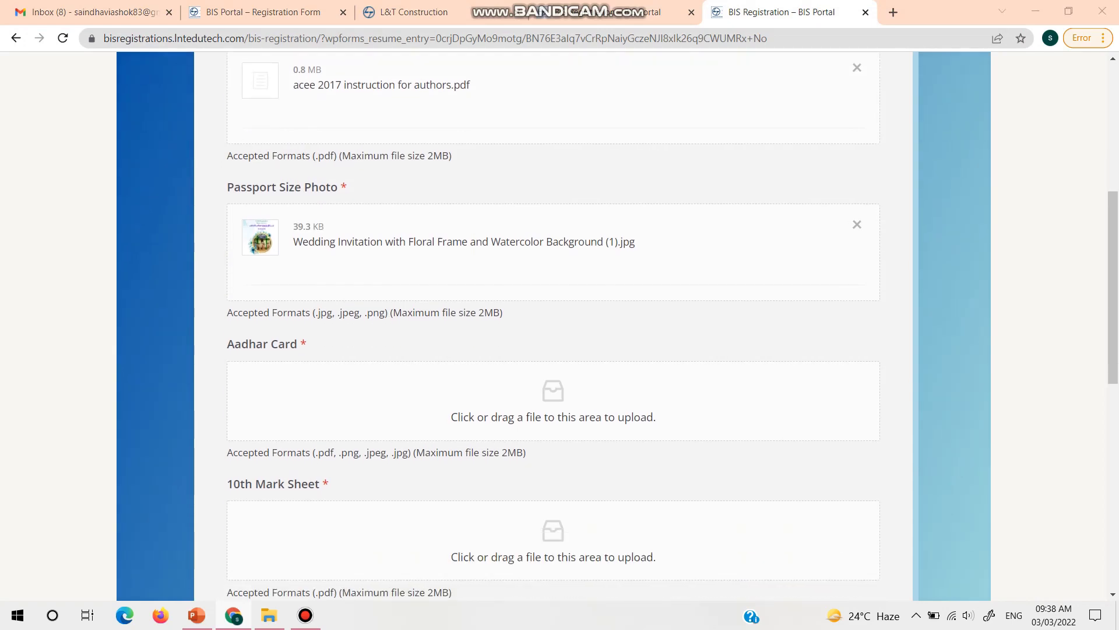
Upload the acee PDF as the Aadhar Card
left_click(553, 403)
double_click(229, 140)
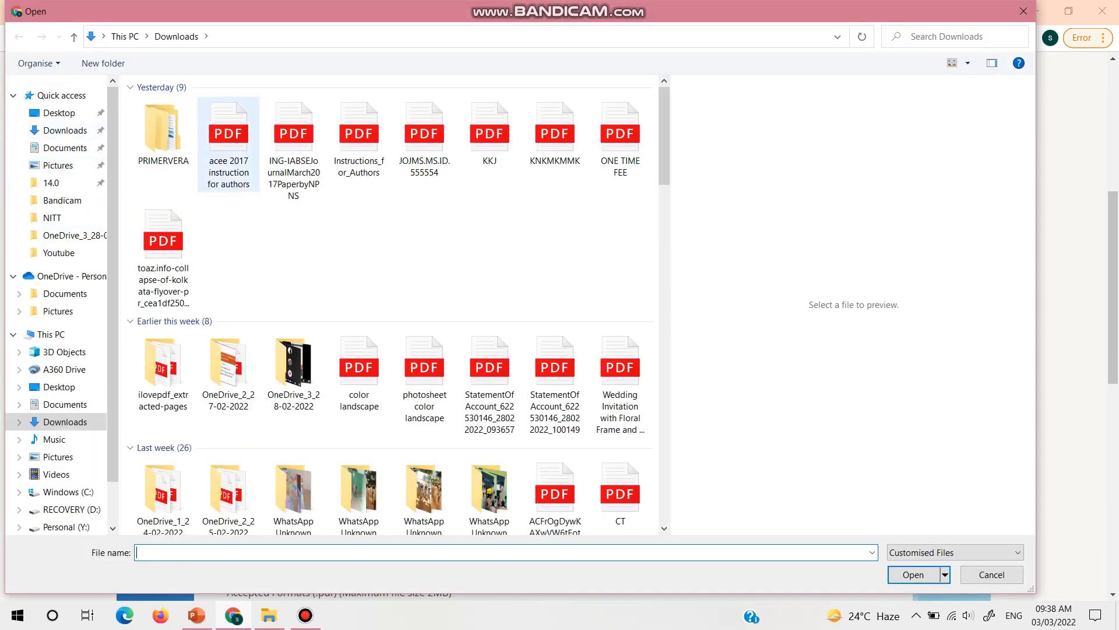
scroll(554, 327, "down", 2)
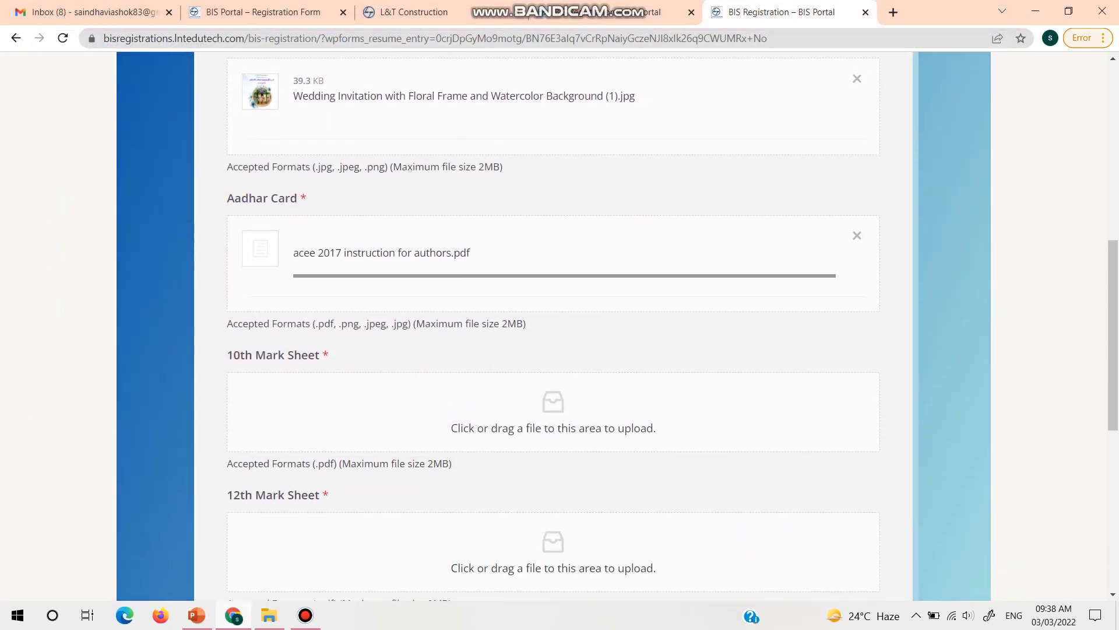
Upload the acee 2017 PDF as the 10th and 12th Mark Sheets
left_click(553, 411)
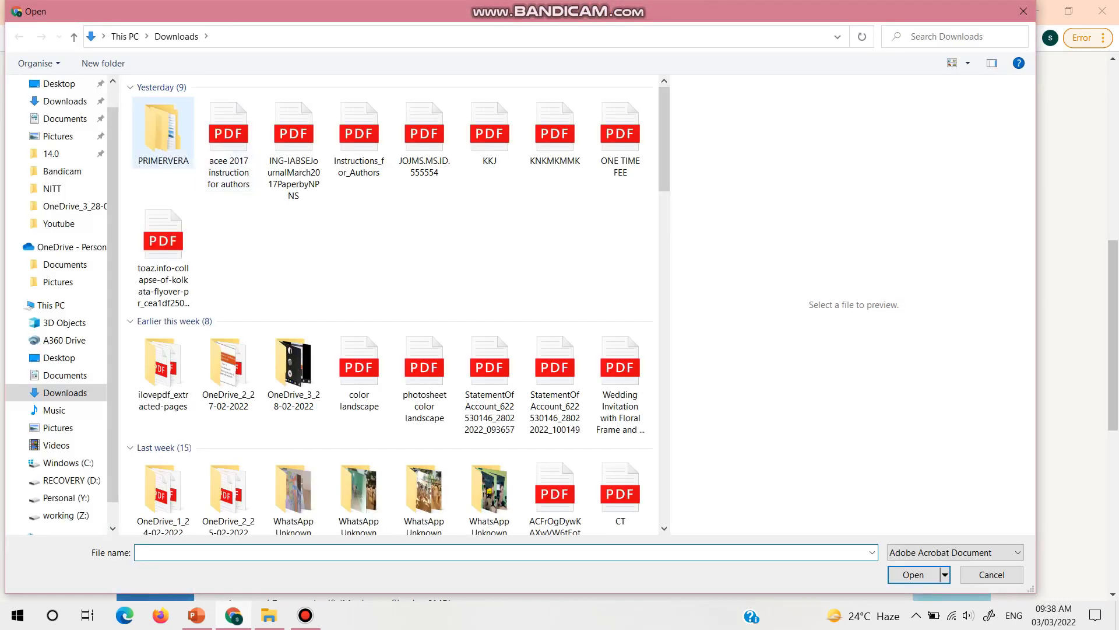
left_click(229, 140)
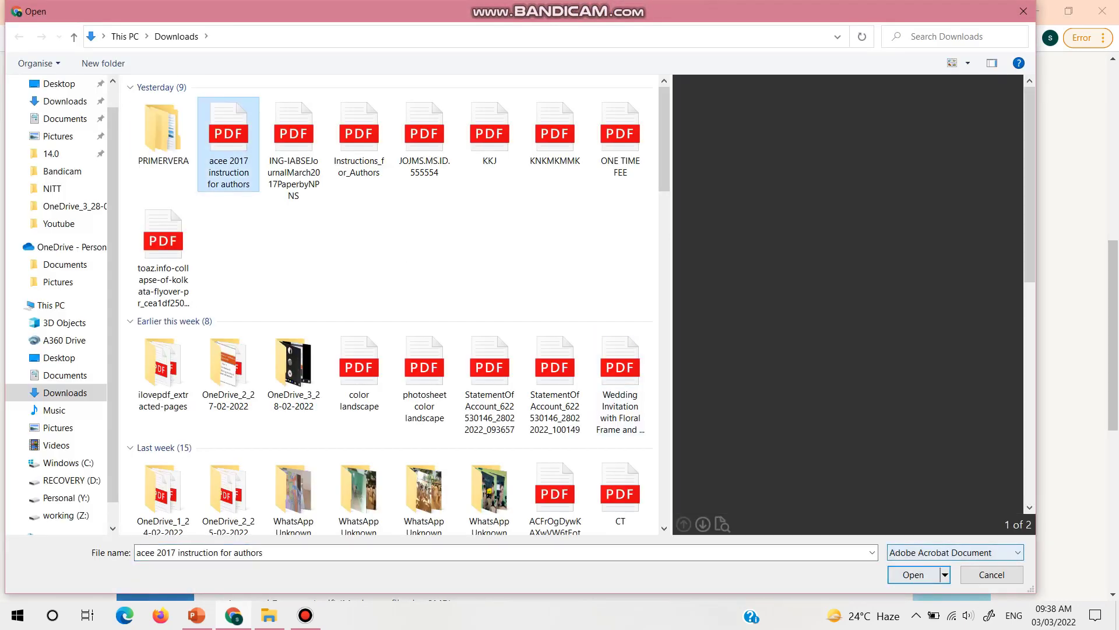
left_click(913, 574)
scroll(554, 327, "down", 3)
scroll(554, 327, "down", 2)
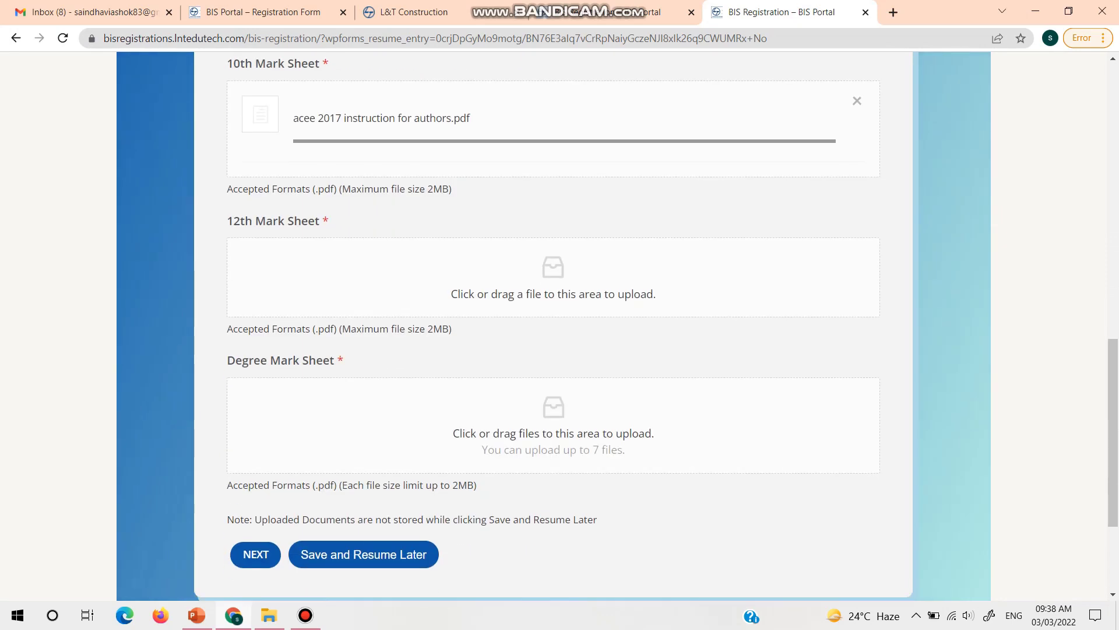
left_click(553, 291)
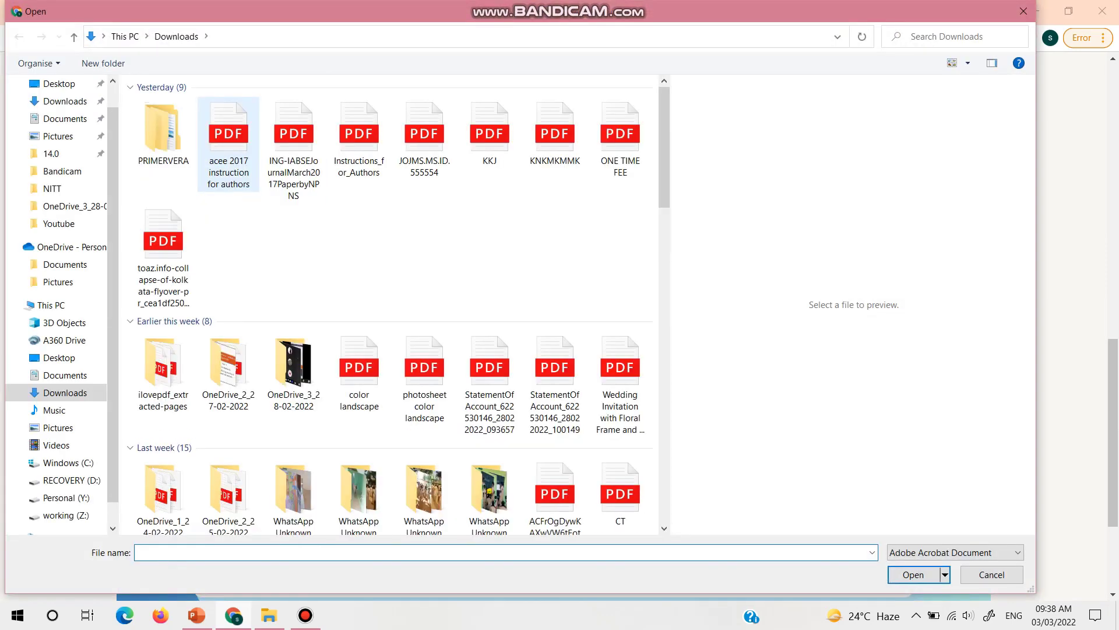
left_click(228, 140)
key("Return")
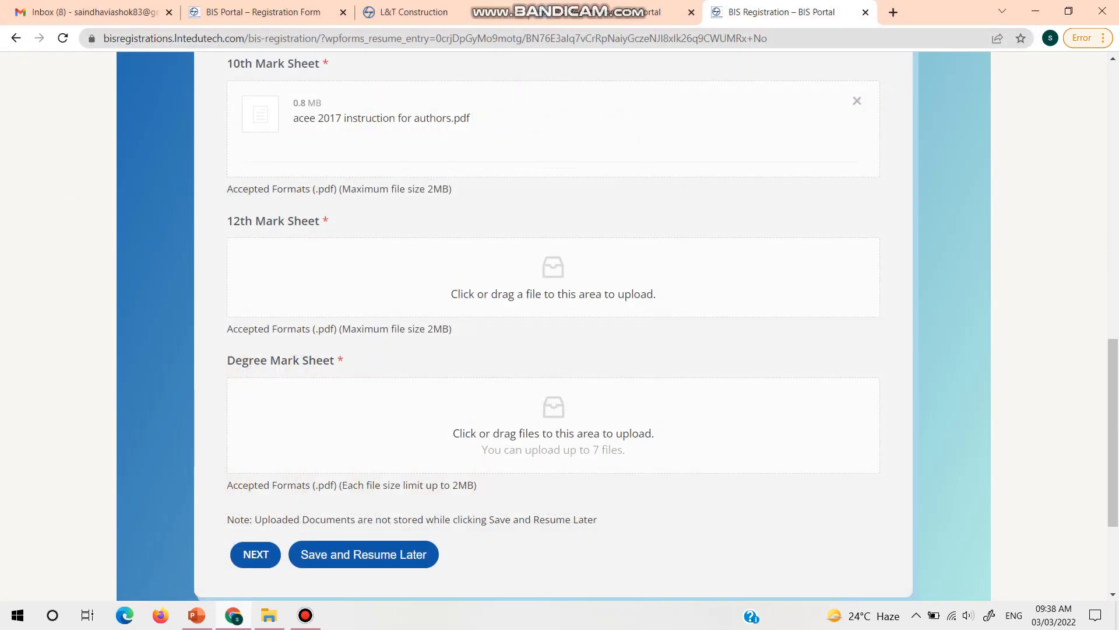
scroll(554, 327, "down", 2)
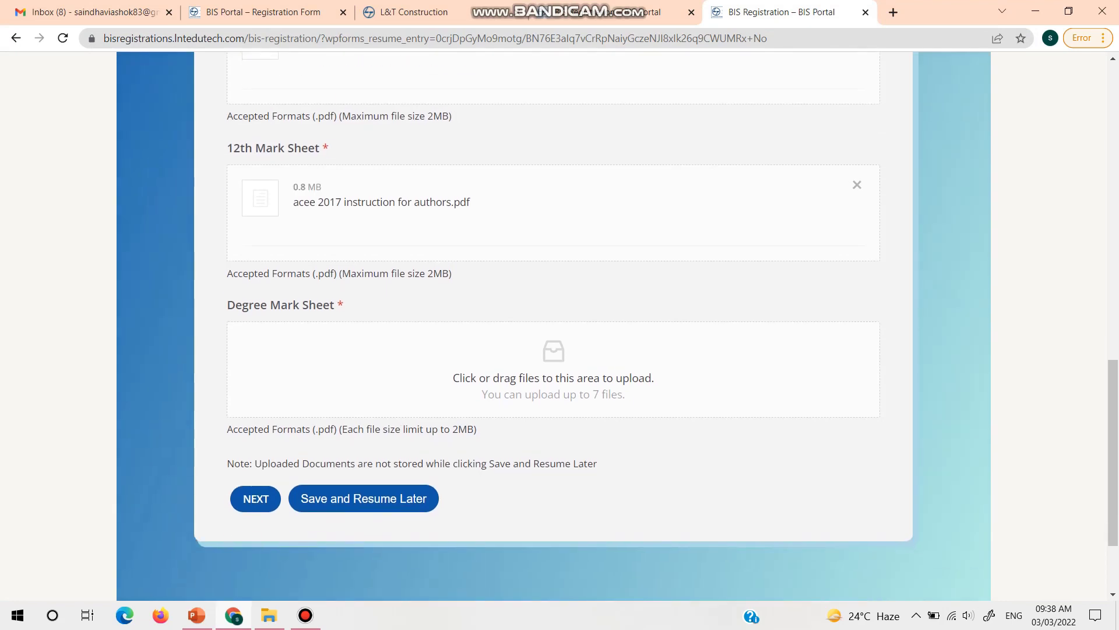
Upload the acee PDF as the Degree Mark Sheet and continue to the declarations page
left_click(554, 374)
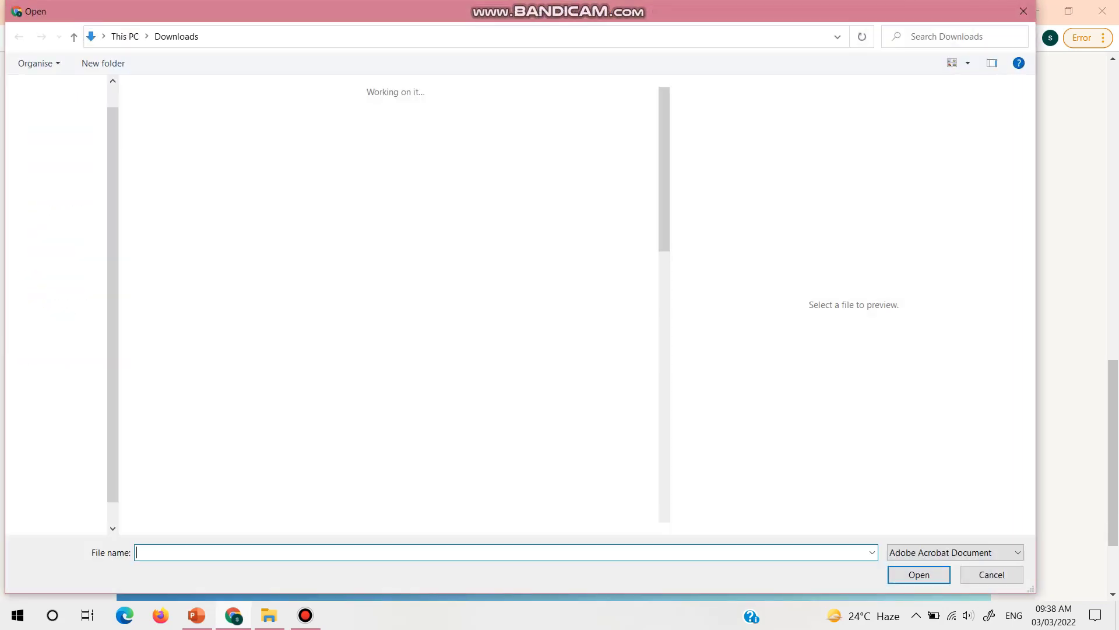
left_click(64, 101)
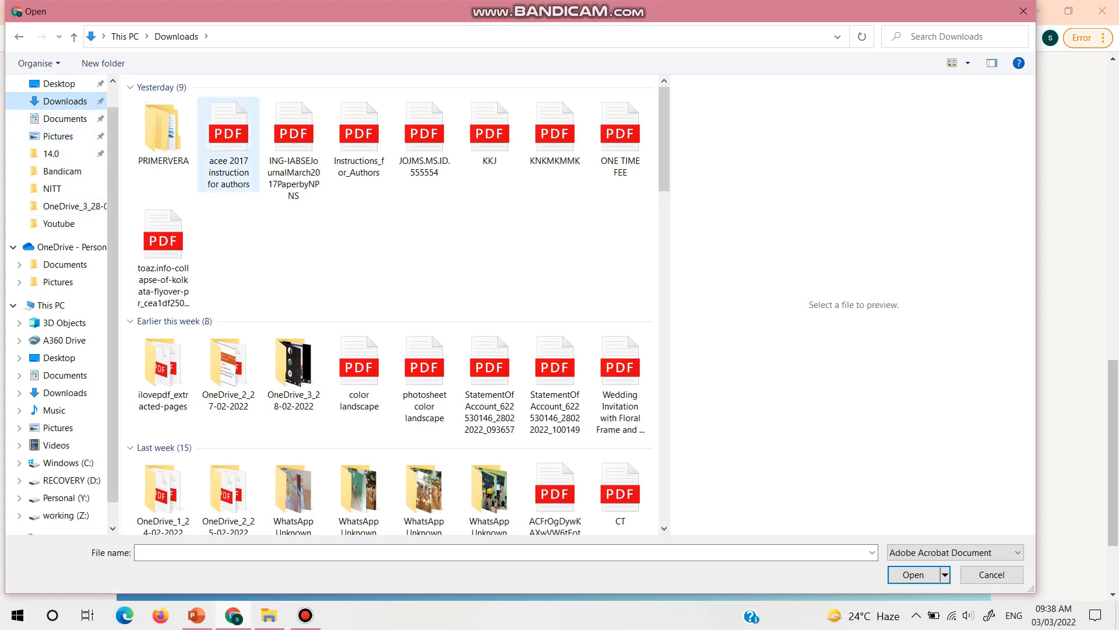
double_click(228, 137)
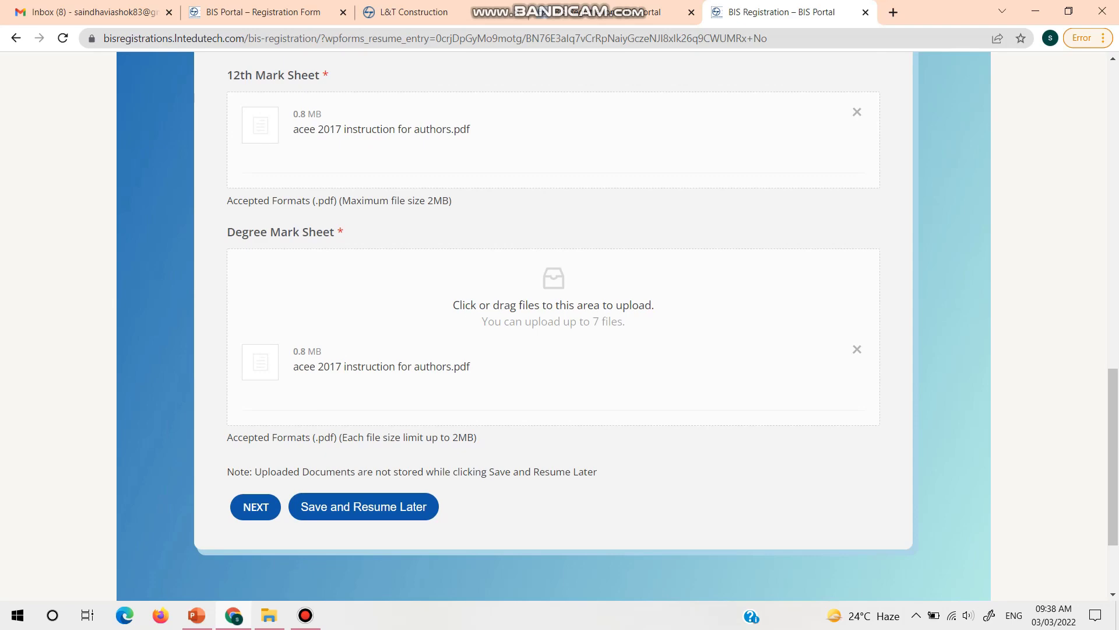
scroll(554, 326, "up", 10)
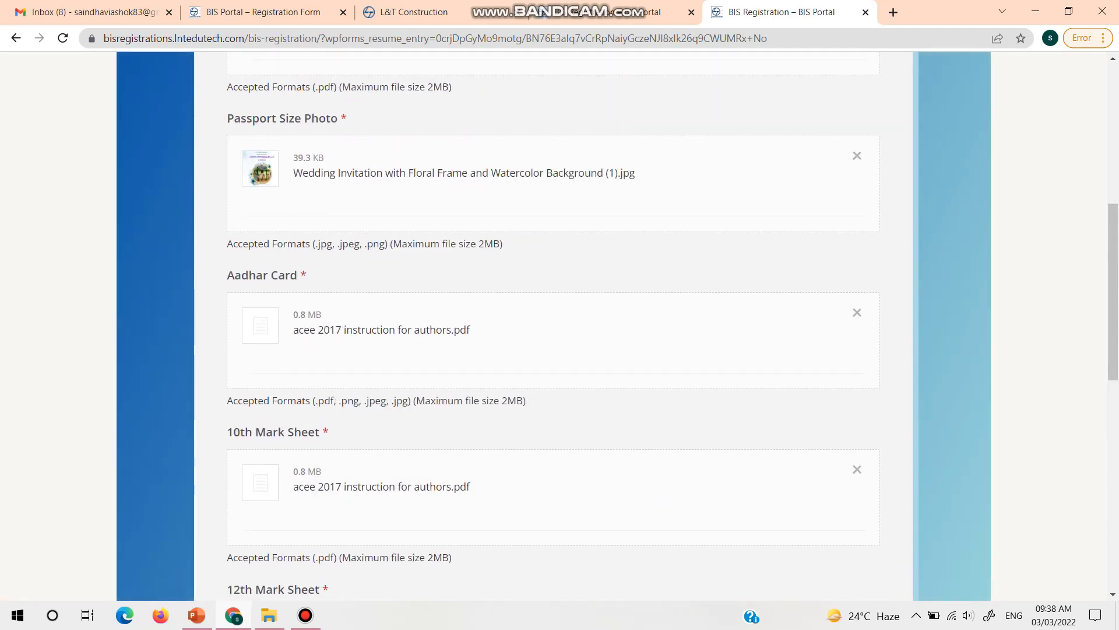
scroll(554, 327, "down", 10)
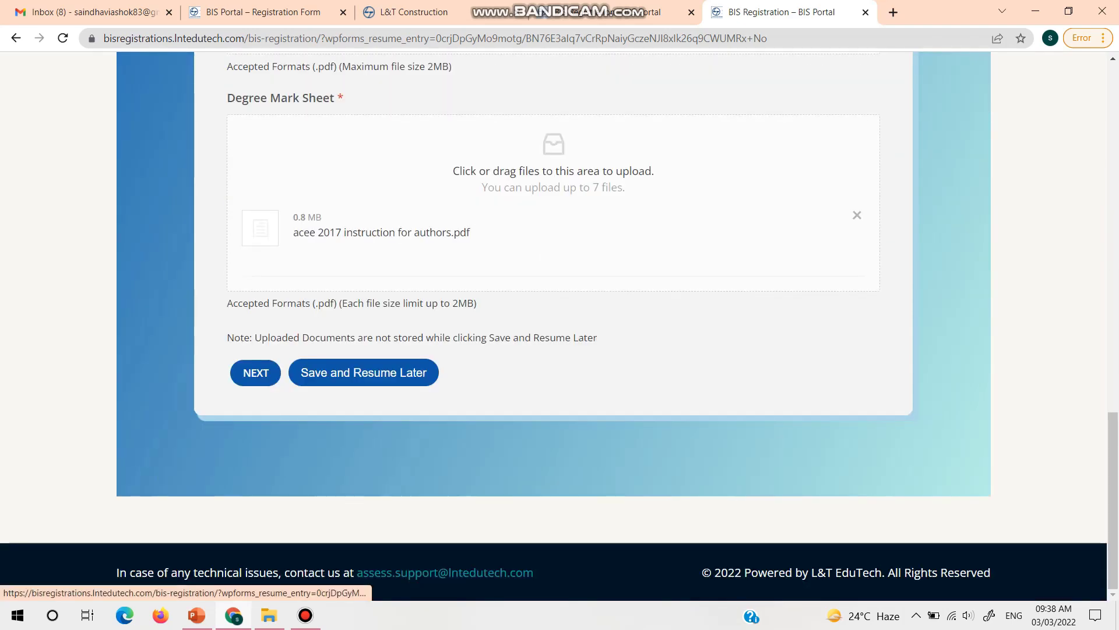
left_click(255, 372)
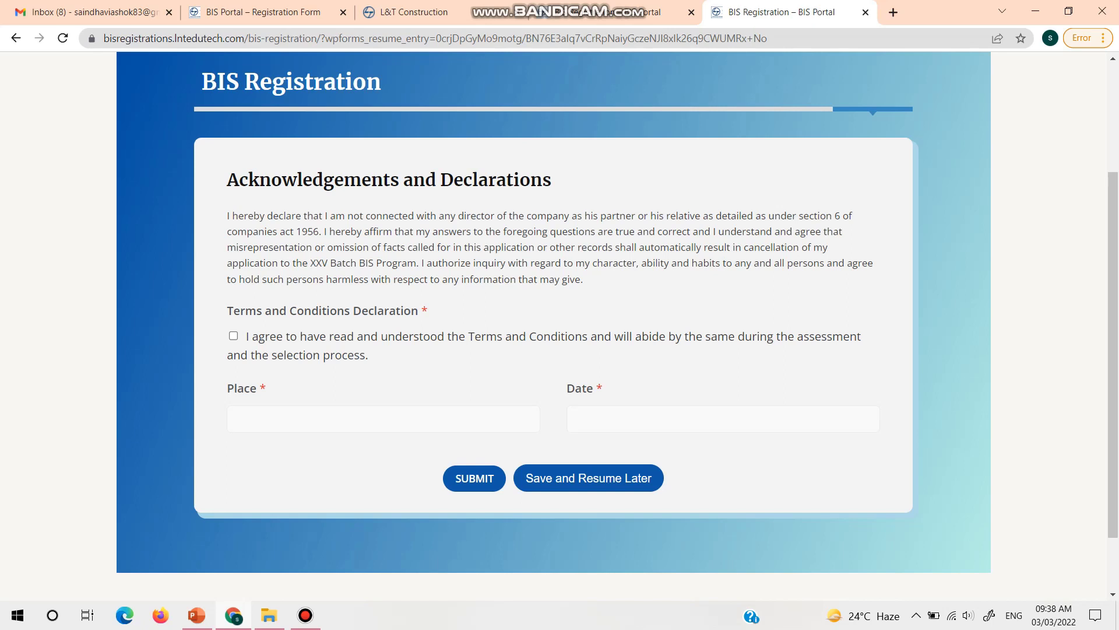
Accept the Terms and Conditions, enter Place 'Chennai' and Date 03/03/2022
left_click(233, 336)
left_click(383, 419)
type("Chennai")
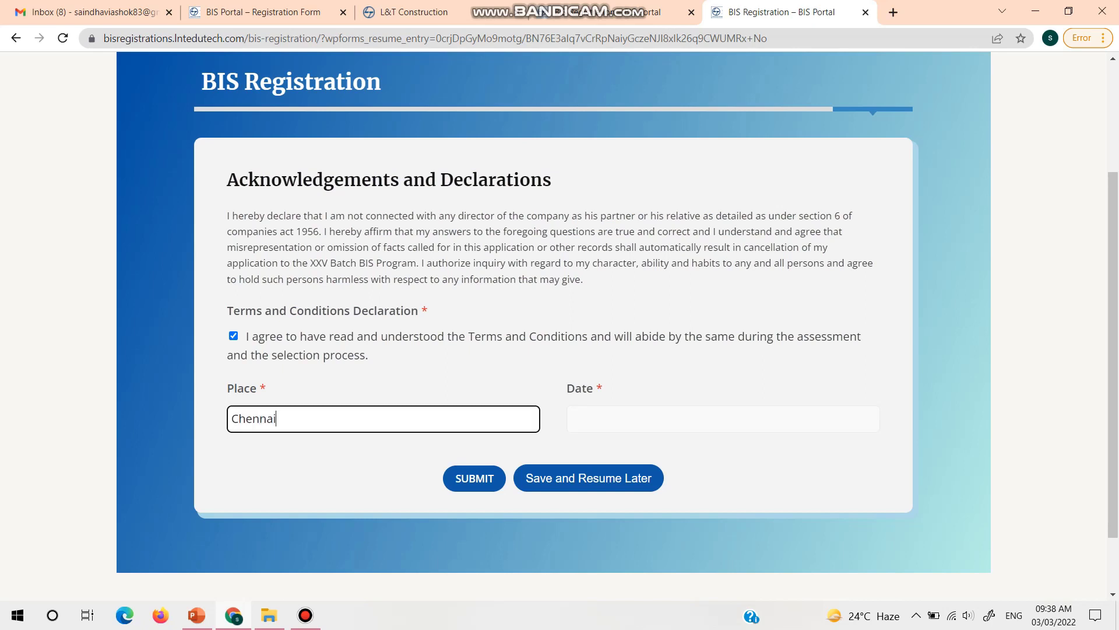
key("Tab")
key("Return")
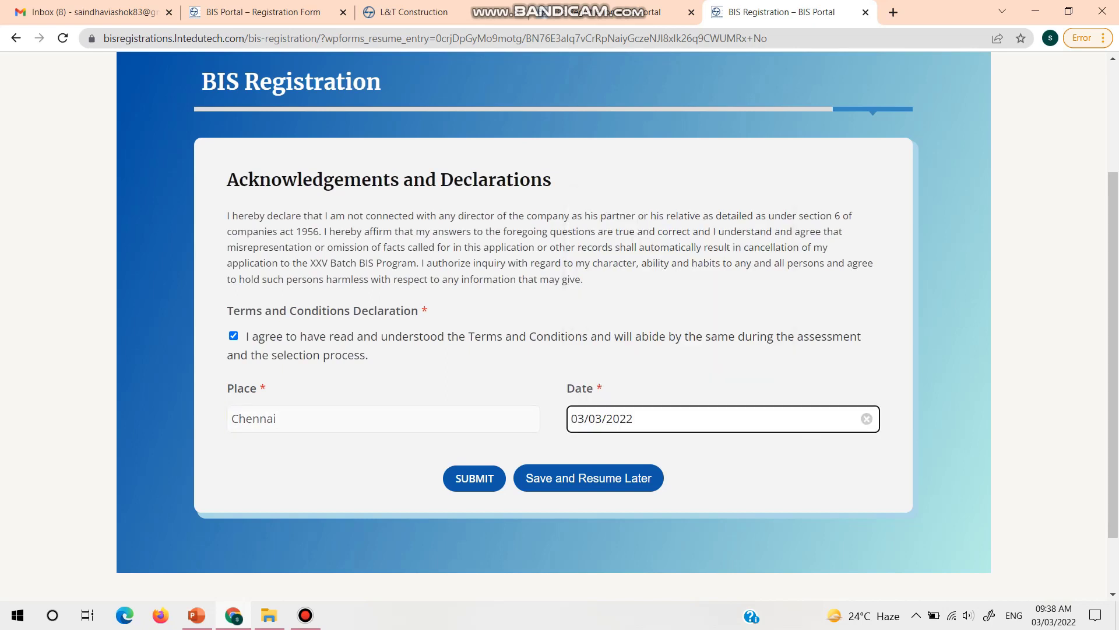